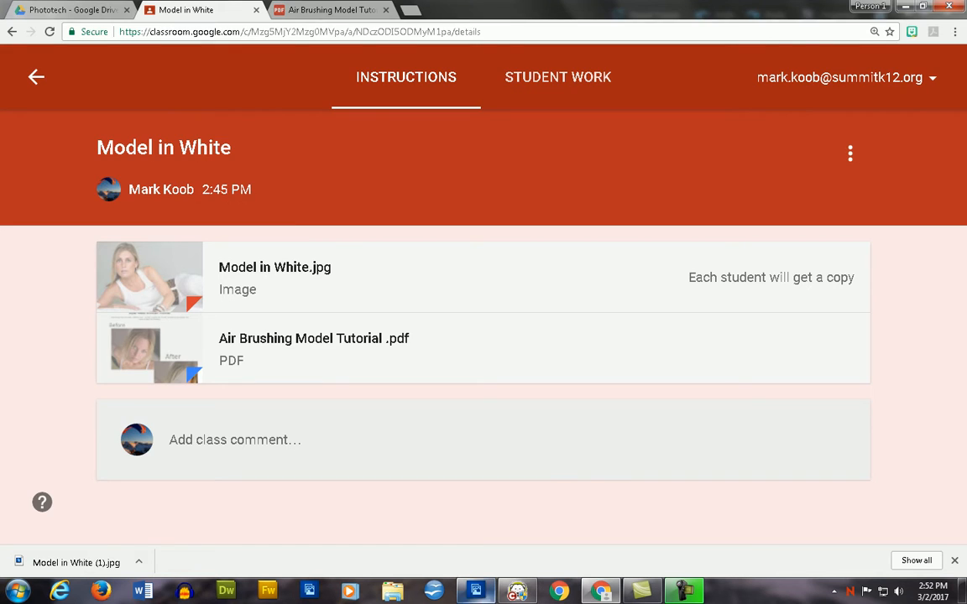
# - Open the Air Brushing Model Tutorial PDF from the Model in White assignment and review its before-and-after photos
pyautogui.click(600, 591)
pyautogui.click(313, 338)
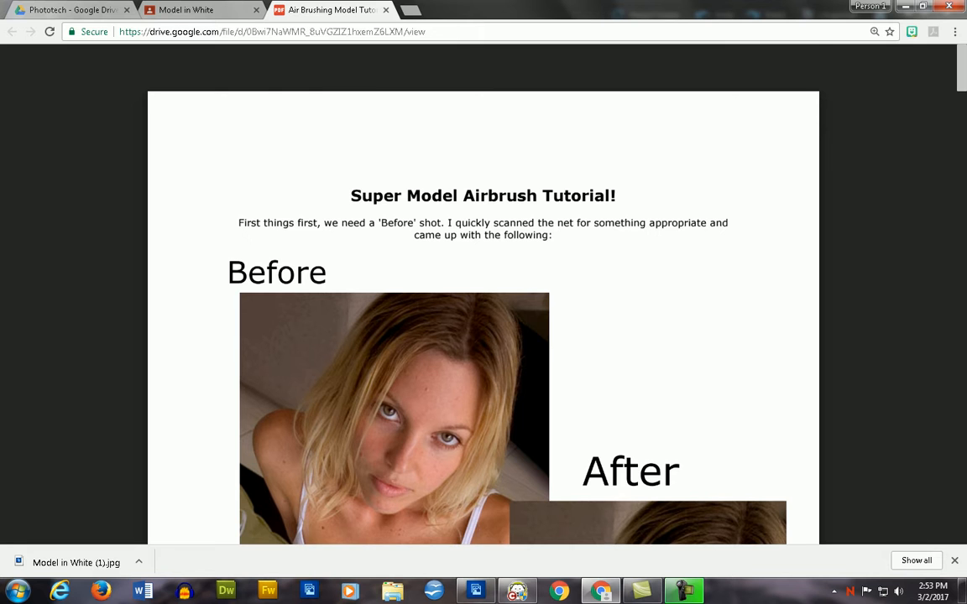
pyautogui.scroll(-1, 482, 335)
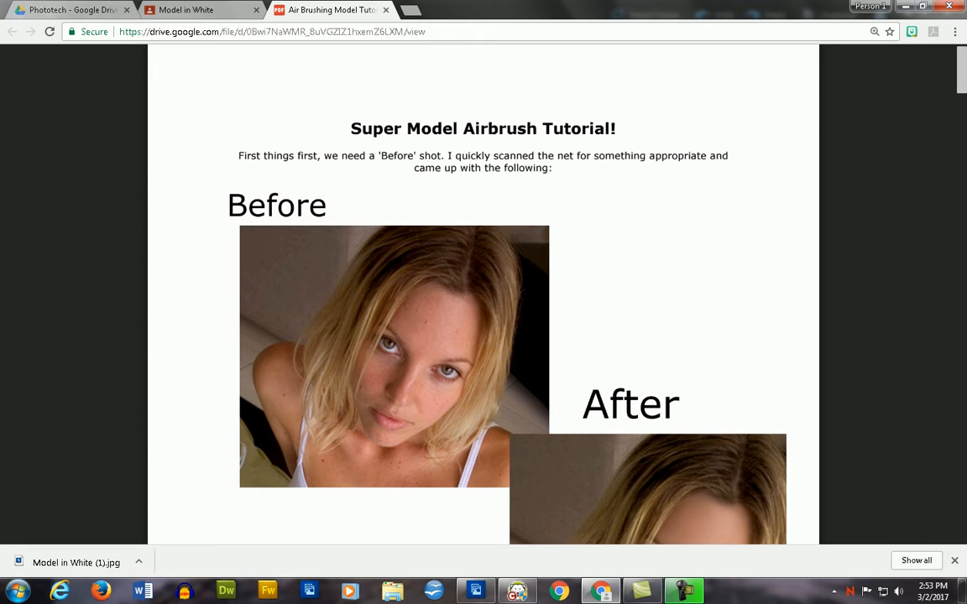
pyautogui.scroll(-1, 482, 336)
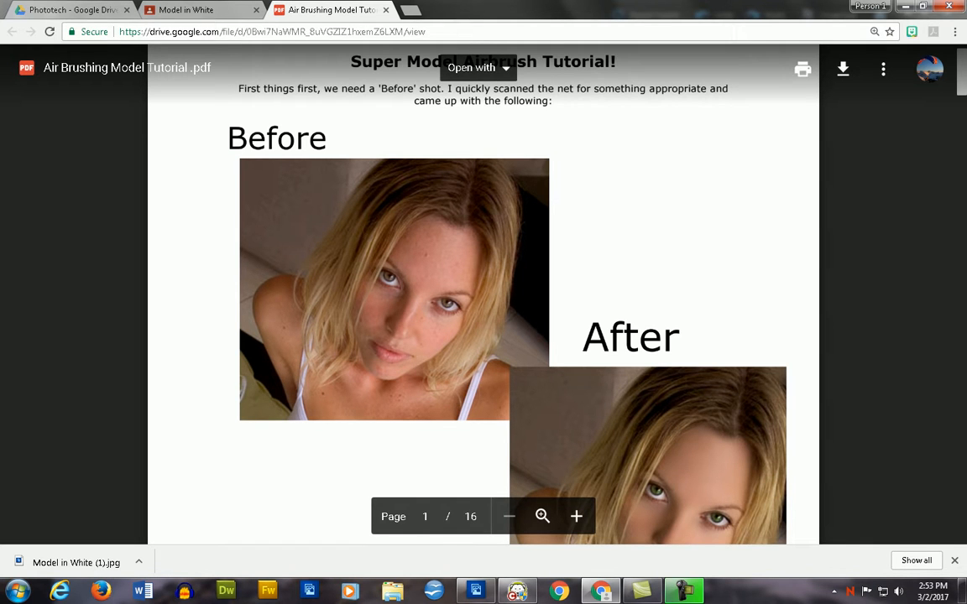
pyautogui.scroll(-2, 482, 335)
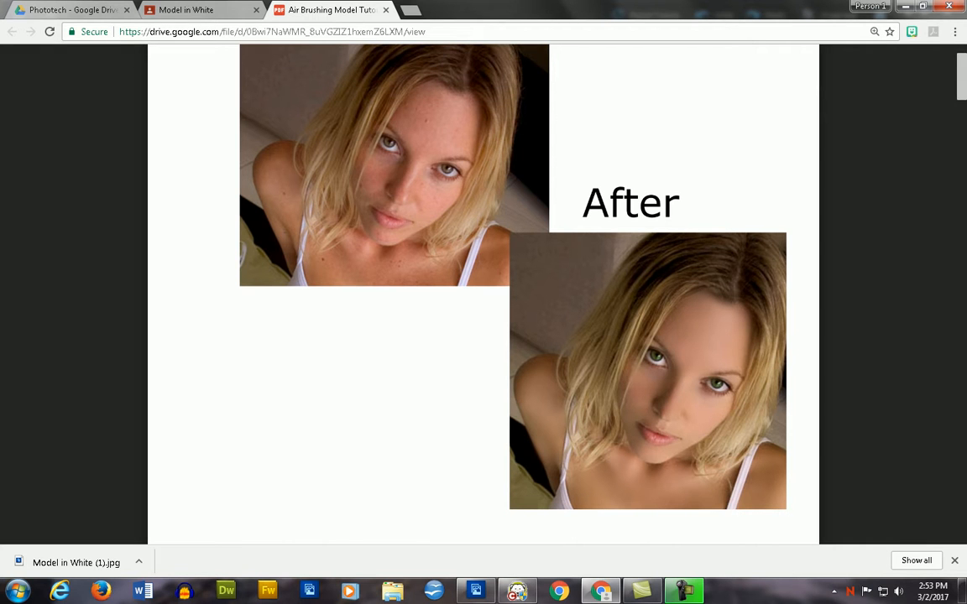
pyautogui.scroll(-4, 483, 294)
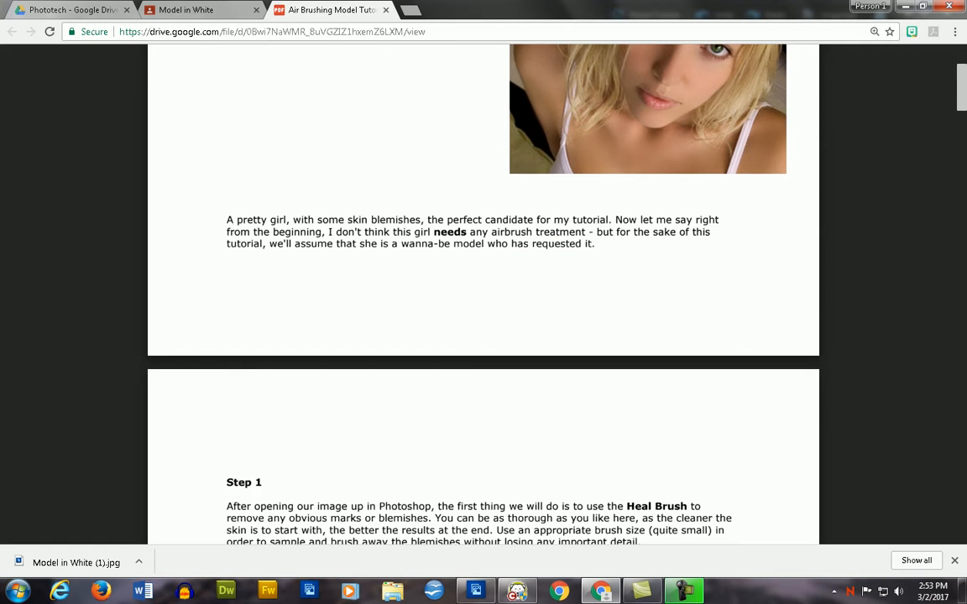
pyautogui.scroll(-2, 482, 294)
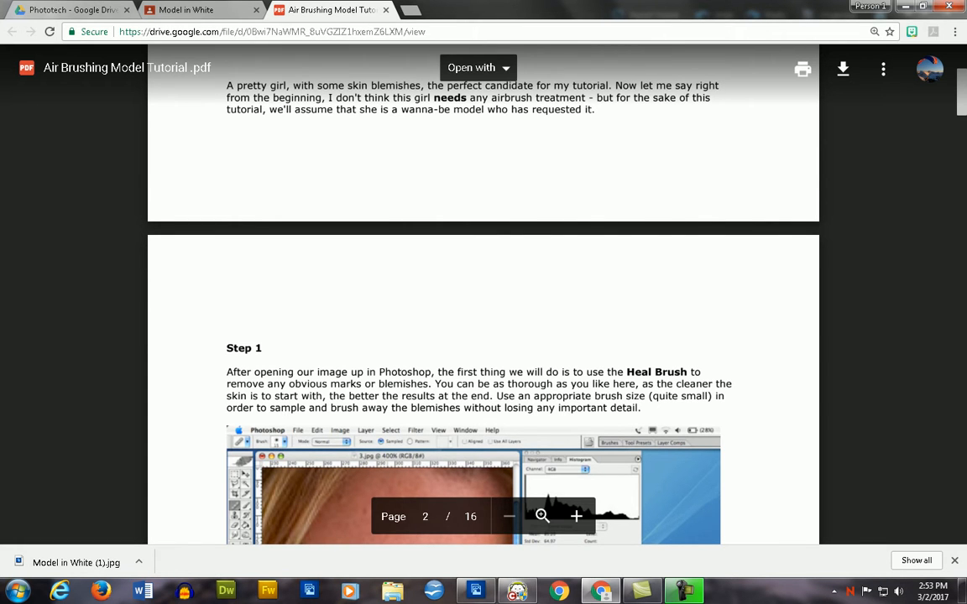
# - Compare the tutorial with the opened model photo in Photoshop Elements and read Step 1 about the Heal Brush
pyautogui.hotkey('alt', 'Tab')
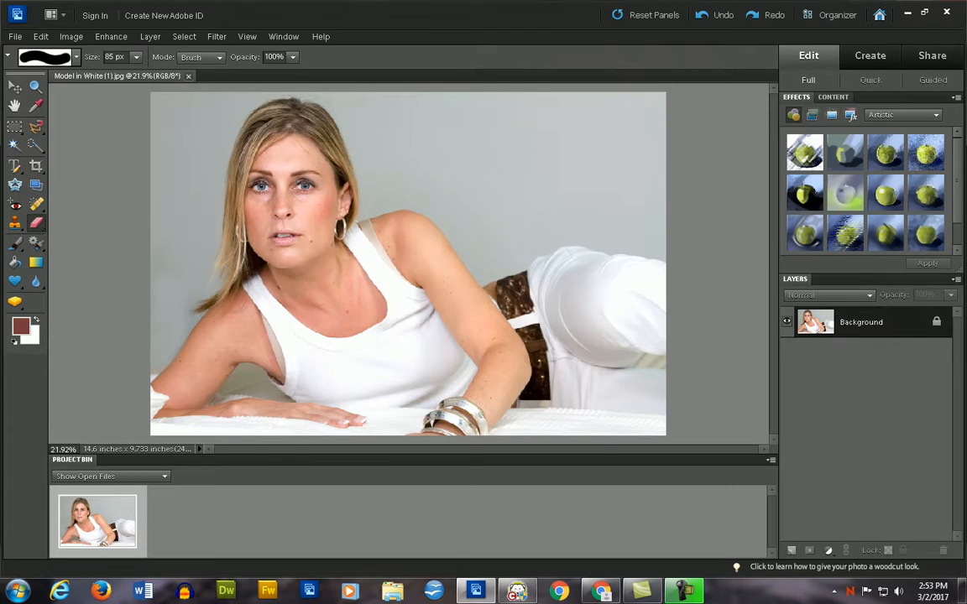
pyautogui.hotkey('alt', 'Tab')
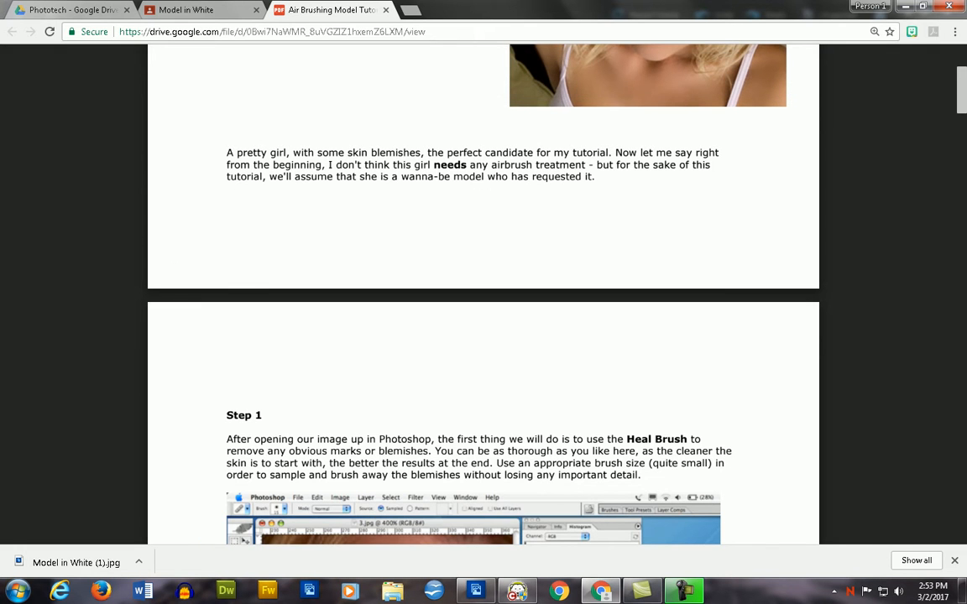
pyautogui.hotkey('alt', 'Tab')
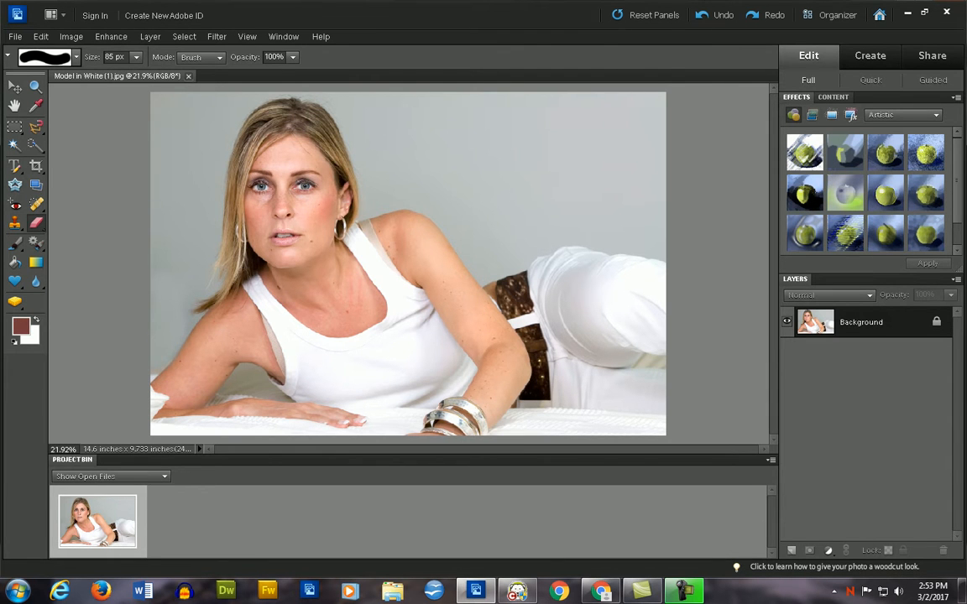
pyautogui.hotkey('alt', 'Tab')
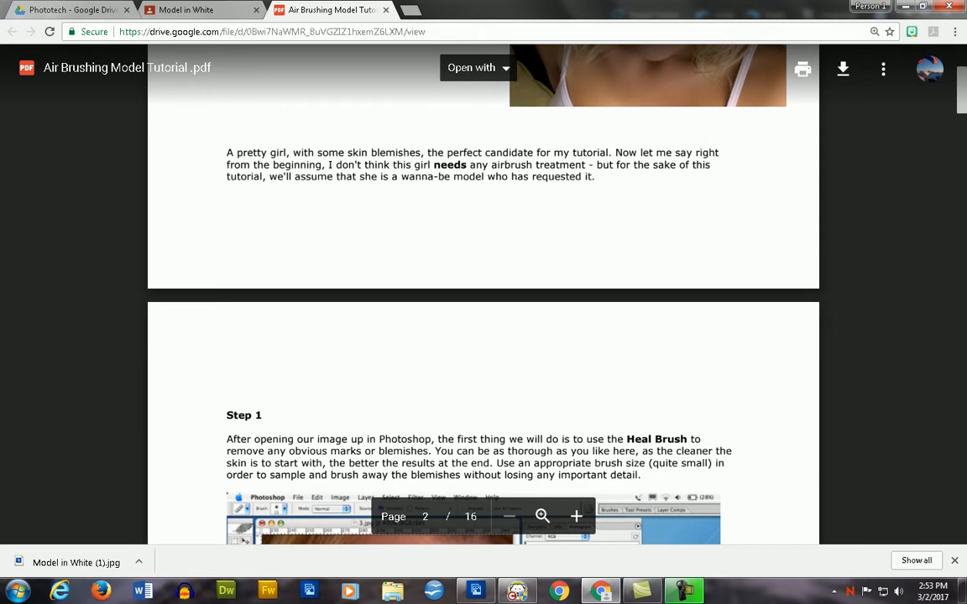
pyautogui.scroll(-4, 484, 293)
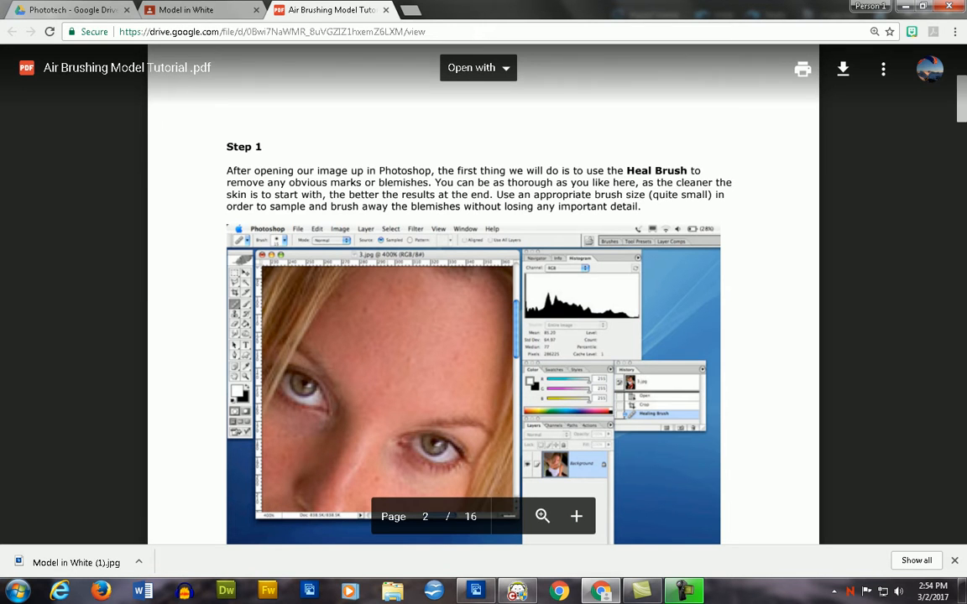
pyautogui.scroll(-1, 483, 294)
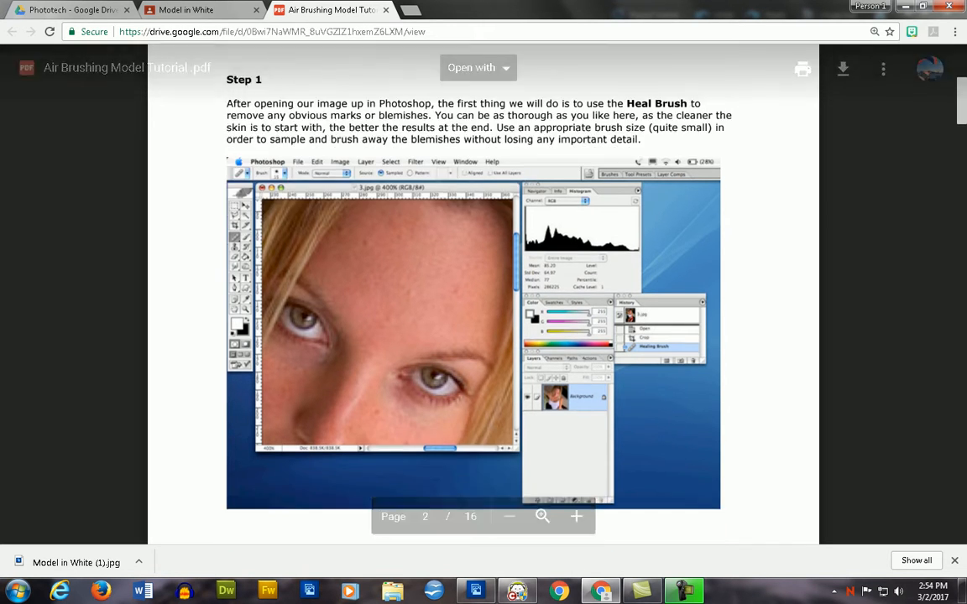
# - In Photoshop Elements, remove the moles on the model's chin and neck with the Spot Healing Brush at 13 px, zoomed to 66.7%
pyautogui.hotkey('alt', 'Tab')
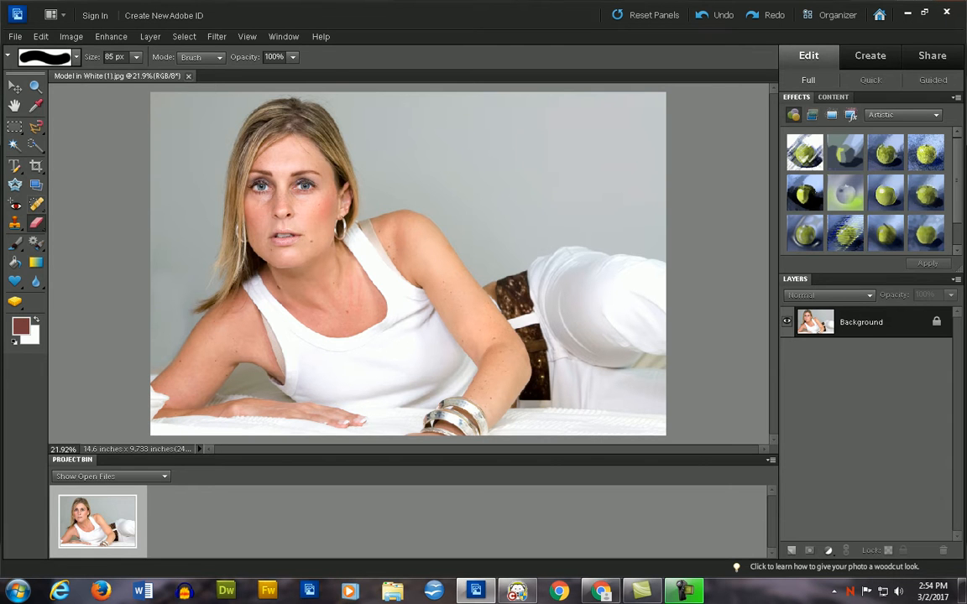
pyautogui.click(36, 203)
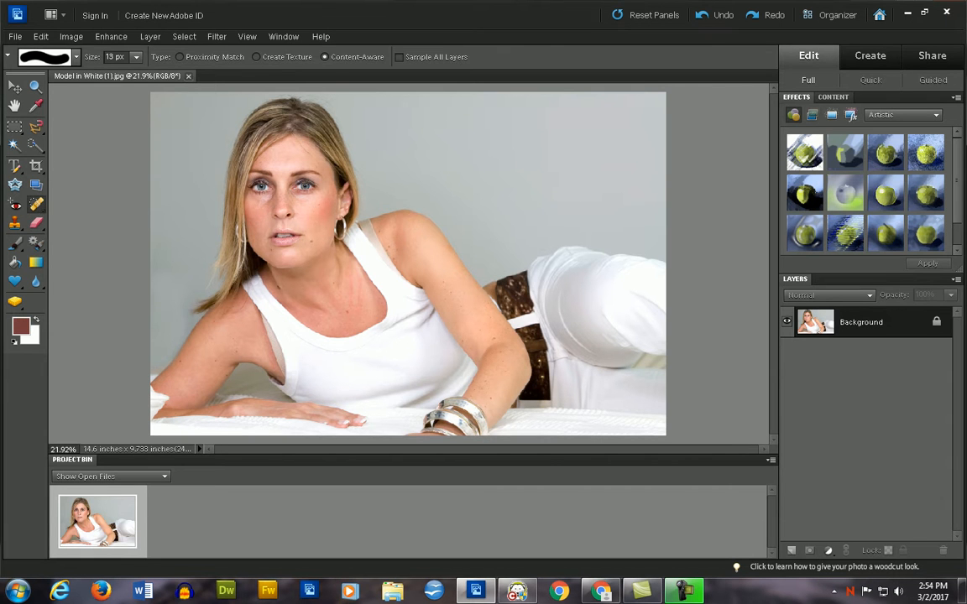
pyautogui.rightClick(36, 204)
pyautogui.click(119, 206)
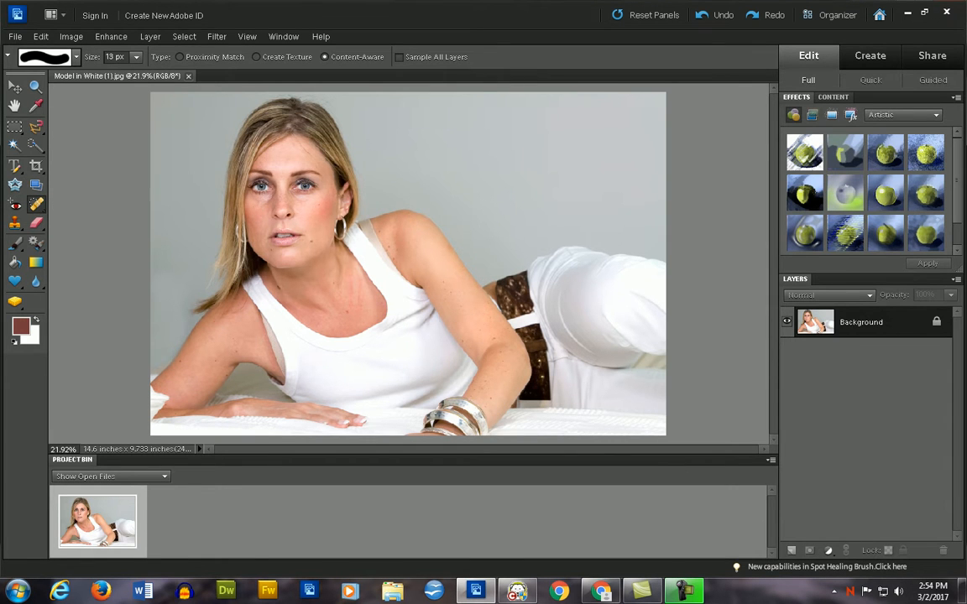
pyautogui.hotkey('ctrl', '=')
pyautogui.hotkey('ctrl', '=')
pyautogui.hotkey('ctrl', '=')
pyautogui.hotkey('ctrl', '=')
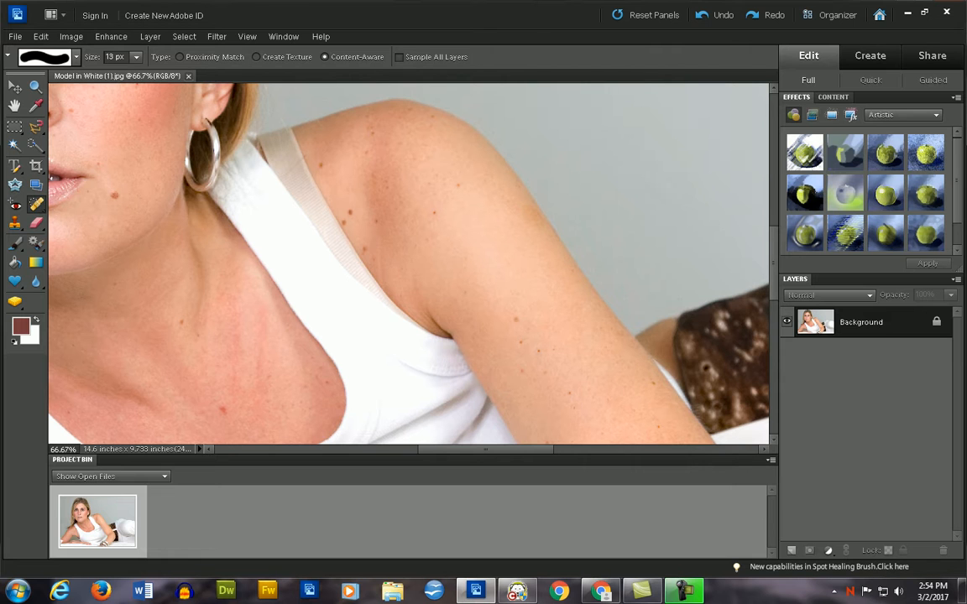
pyautogui.click(114, 196)
pyautogui.click(175, 320)
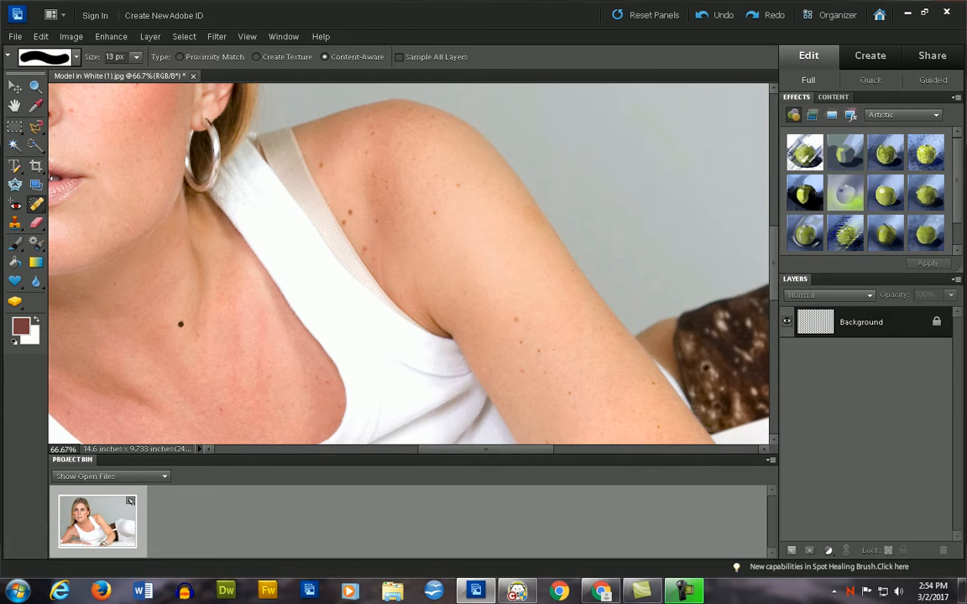
# - Heal the moles beside the bra strap and across the model's left shoulder and upper arm
pyautogui.click(320, 165)
pyautogui.moveTo(351, 209); pyautogui.dragTo(347, 224)
pyautogui.click(344, 218)
pyautogui.click(344, 223)
pyautogui.click(364, 250)
pyautogui.click(340, 219)
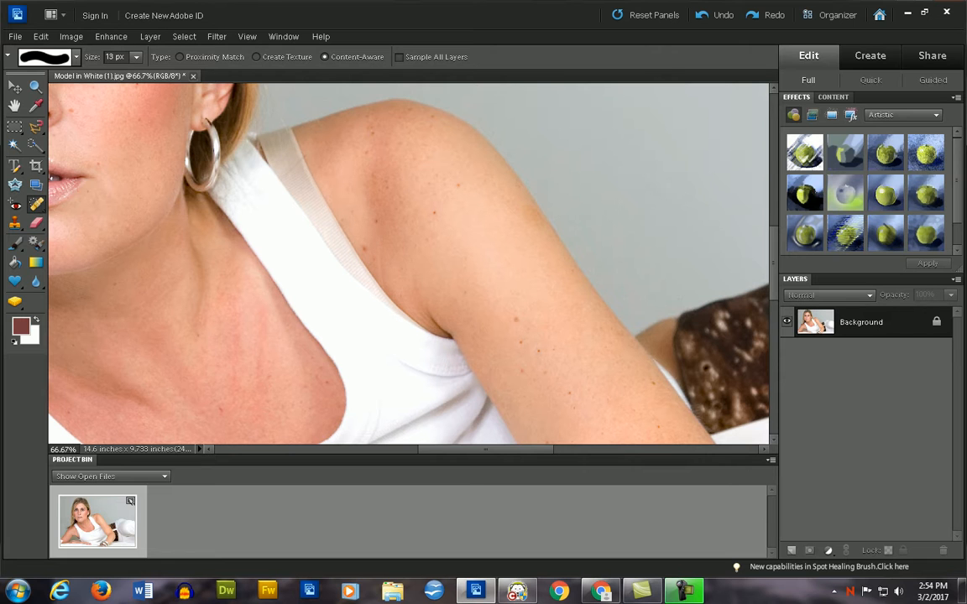
pyautogui.click(389, 190)
pyautogui.click(433, 211)
pyautogui.click(460, 186)
pyautogui.click(467, 286)
pyautogui.click(469, 309)
# - Set the healing brush size to 32 px and remove the remaining spots on the left upper arm and top of the shoulder
pyautogui.moveTo(136, 57); pyautogui.dragTo(148, 72)
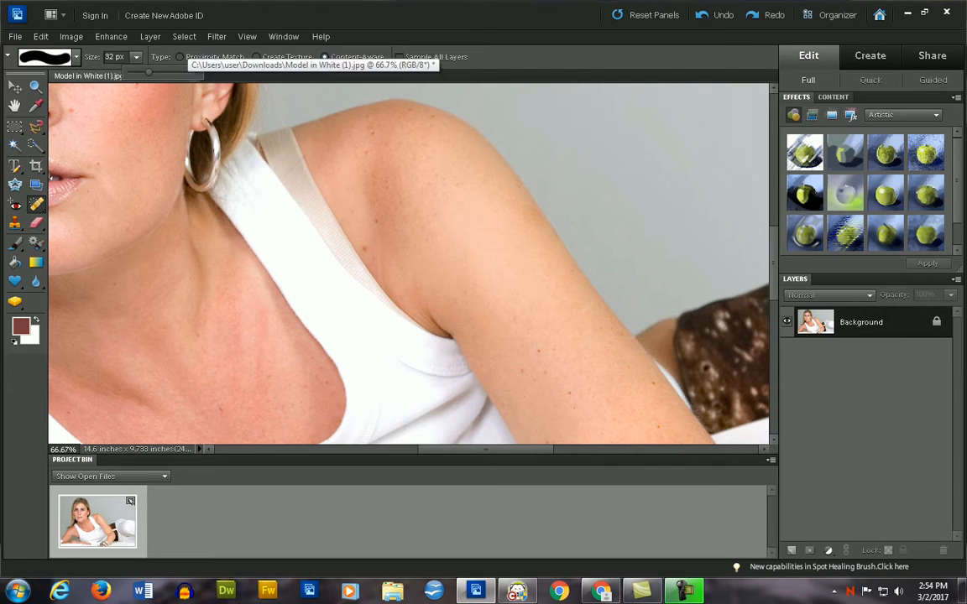
pyautogui.click(540, 350)
pyautogui.click(527, 372)
pyautogui.click(568, 391)
pyautogui.click(431, 117)
pyautogui.click(413, 115)
pyautogui.click(366, 117)
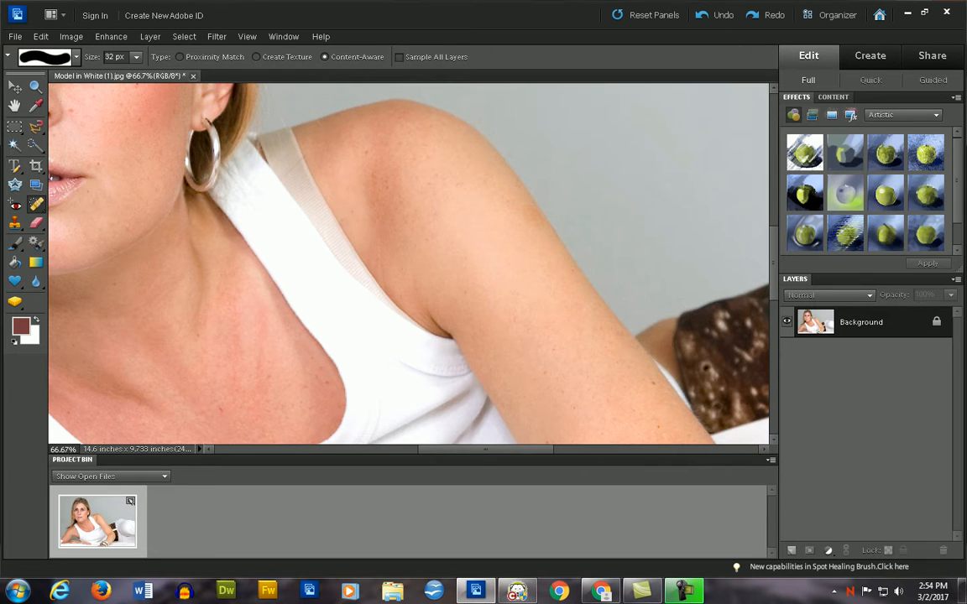
# - Heal the blemishes on the model's cheeks, chin and around the mouth with the 32 px Spot Healing Brush
pyautogui.click(74, 108)
pyautogui.press('space')
pyautogui.moveTo(92, 126)
pyautogui.mouseDown()
pyautogui.moveTo(523, 270)
pyautogui.moveTo(510, 258)
pyautogui.moveTo(482, 261)
pyautogui.moveTo(471, 280)
pyautogui.moveTo(413, 311)
pyautogui.moveTo(434, 319)
pyautogui.mouseUp()
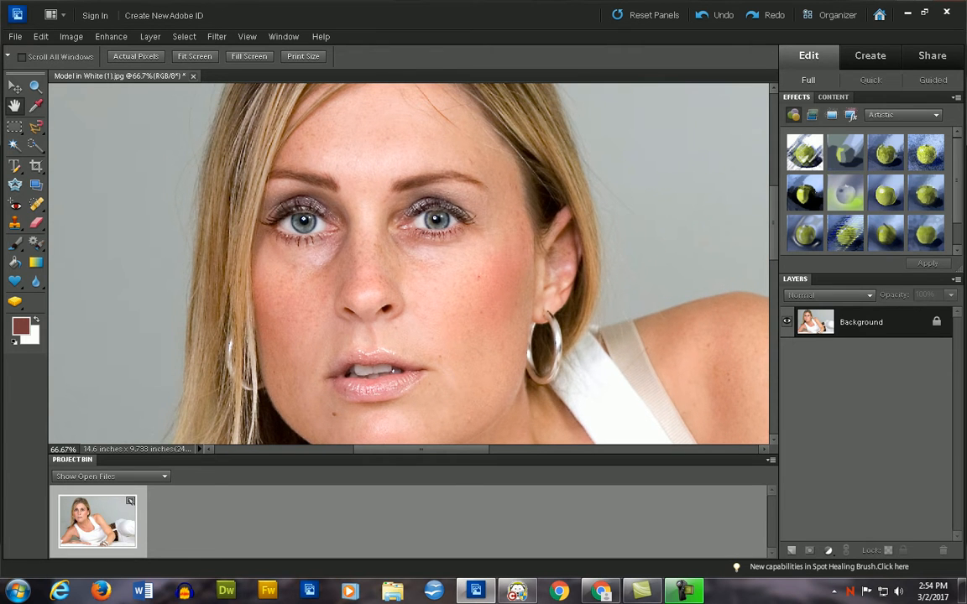
pyautogui.press('j')
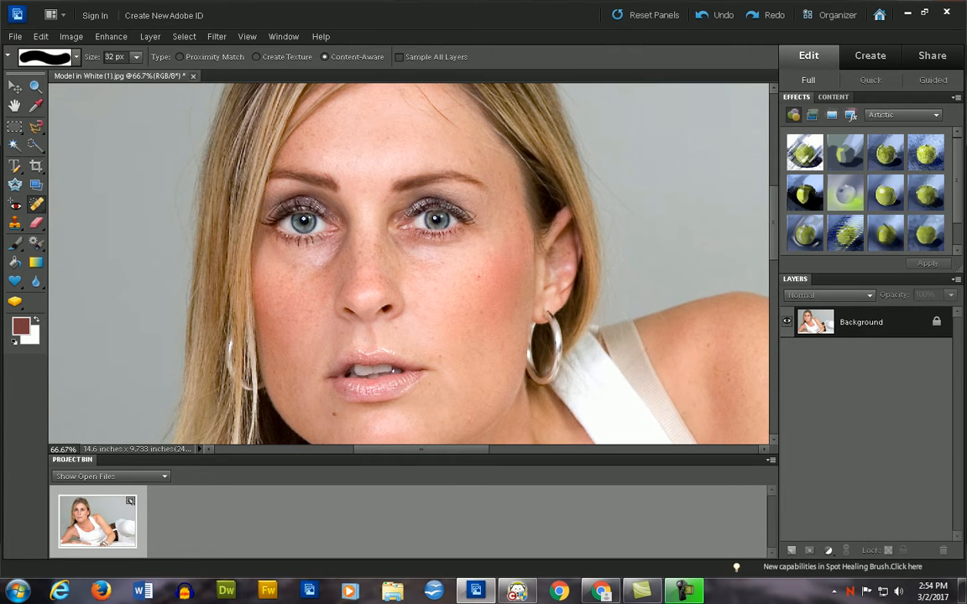
pyautogui.click(292, 280)
pyautogui.click(333, 413)
pyautogui.click(441, 354)
pyautogui.click(431, 339)
pyautogui.click(384, 323)
pyautogui.click(428, 247)
pyautogui.click(409, 263)
pyautogui.click(468, 299)
pyautogui.click(479, 313)
pyautogui.click(458, 318)
pyautogui.click(518, 304)
# - Heal the freckles on the nose and the blemishes below the eye, on the cheek and on the forehead
pyautogui.click(370, 259)
pyautogui.click(372, 272)
pyautogui.click(377, 276)
pyautogui.click(381, 283)
pyautogui.click(368, 289)
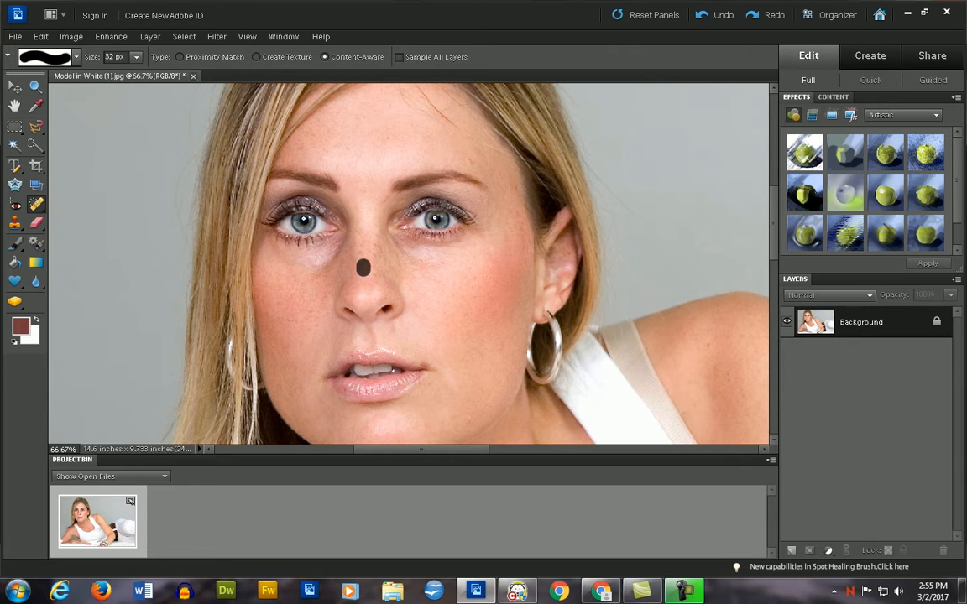
pyautogui.click(327, 237)
pyautogui.click(283, 291)
pyautogui.click(423, 146)
pyautogui.click(468, 177)
# - Remove the spots on the model's neck, right shoulder and upper arm, and chest with the Spot Healing Brush
pyautogui.scroll(-1, 468, 177)
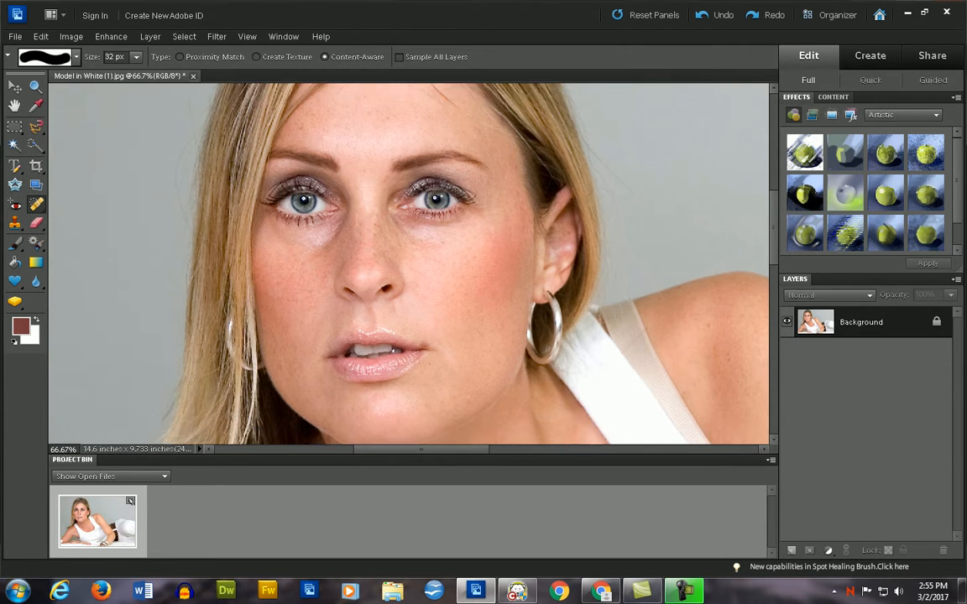
pyautogui.scroll(-5, 408, 262)
pyautogui.click(356, 318)
pyautogui.scroll(-5, 319, 282)
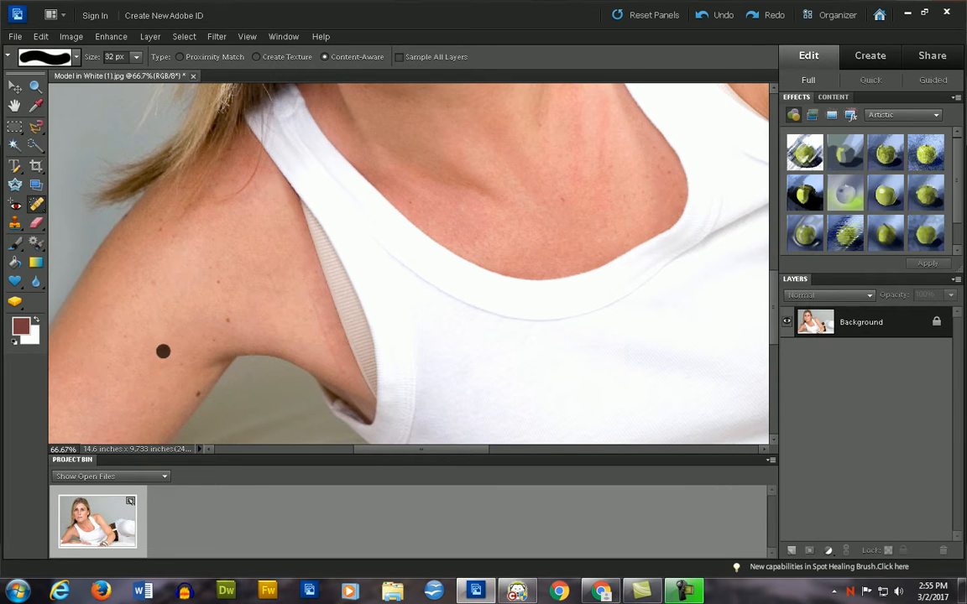
pyautogui.click(198, 394)
pyautogui.click(228, 319)
pyautogui.click(218, 276)
pyautogui.click(139, 236)
pyautogui.click(565, 200)
pyautogui.click(518, 165)
pyautogui.scroll(6, 519, 165)
# - Switch to the tutorial PDF in Chrome and read Step 2 on duplicating the layer and applying Dust & Scratches
pyautogui.hotkey('alt', 'Tab')
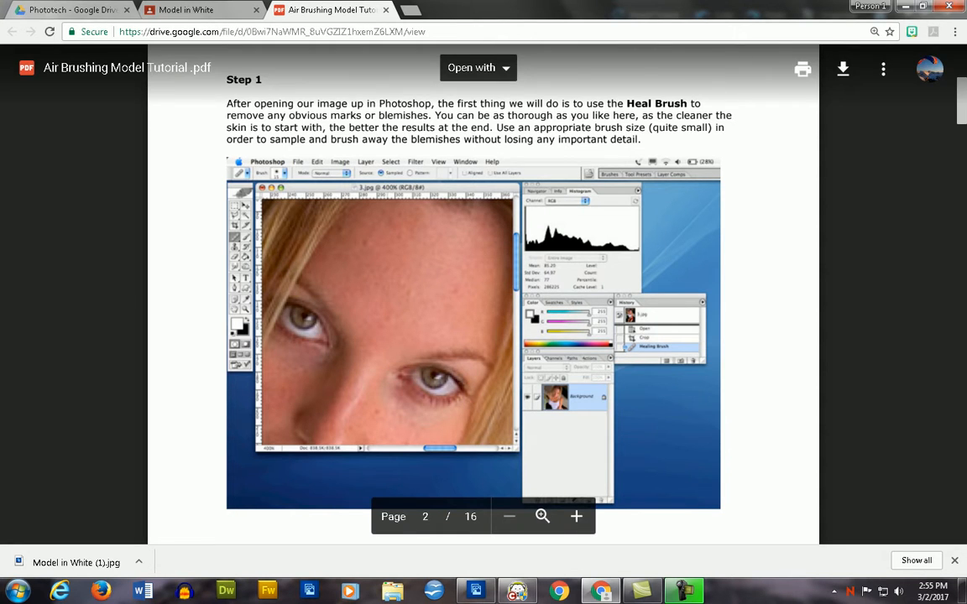
pyautogui.scroll(-10, 483, 336)
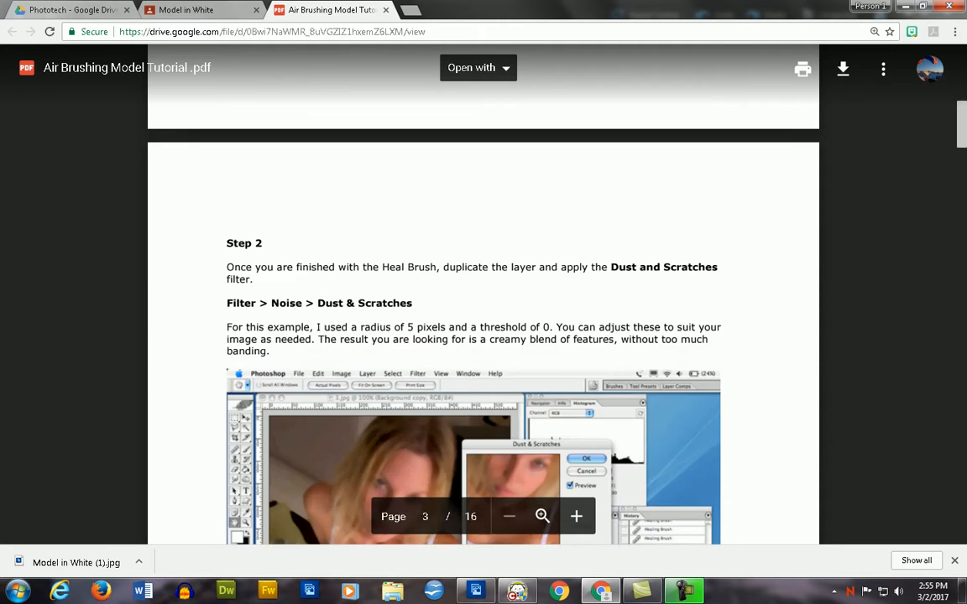
pyautogui.scroll(4, 483, 335)
pyautogui.scroll(1, 483, 294)
pyautogui.scroll(-7, 483, 294)
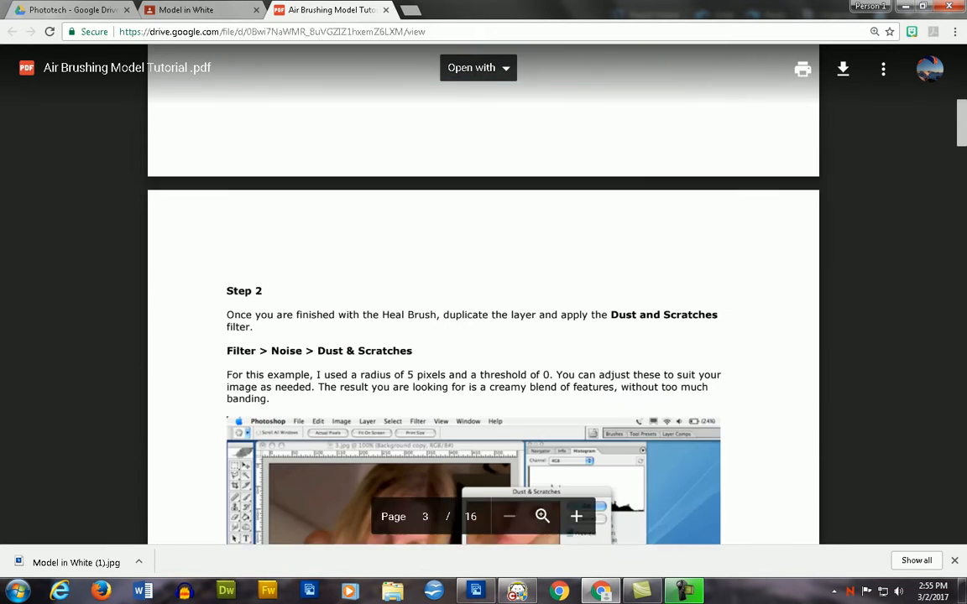
pyautogui.scroll(3, 483, 336)
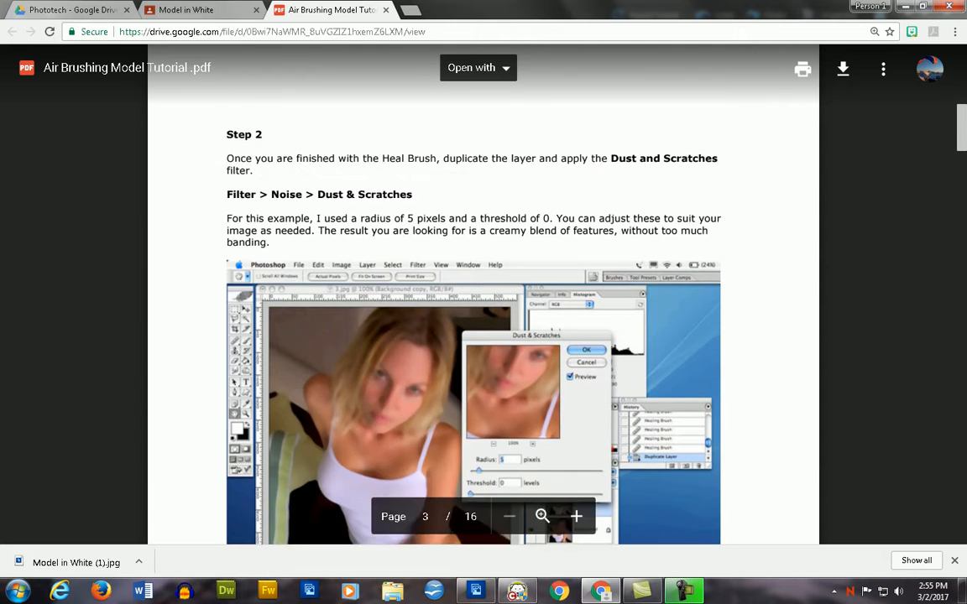
# - Switch to Photoshop Elements and set up the Clone Stamp tool with a 43 px brush
pyautogui.hotkey('alt', 'Tab')
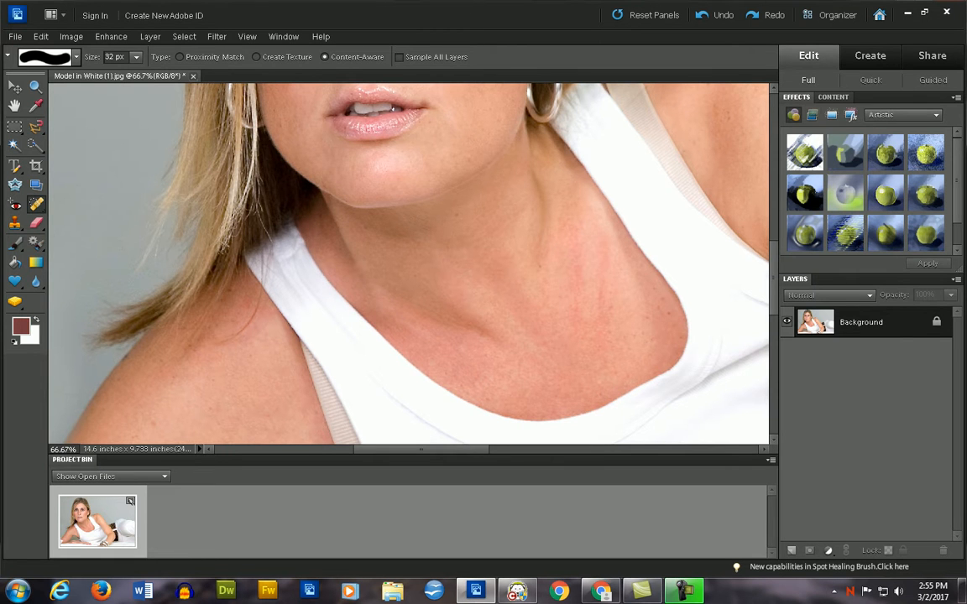
pyautogui.click(14, 224)
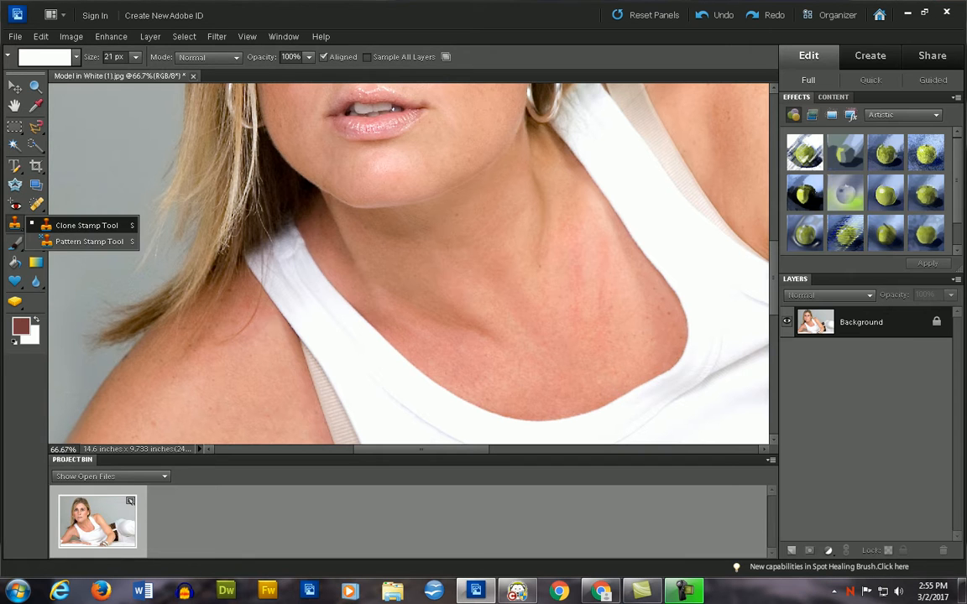
pyautogui.scroll(2, 408, 264)
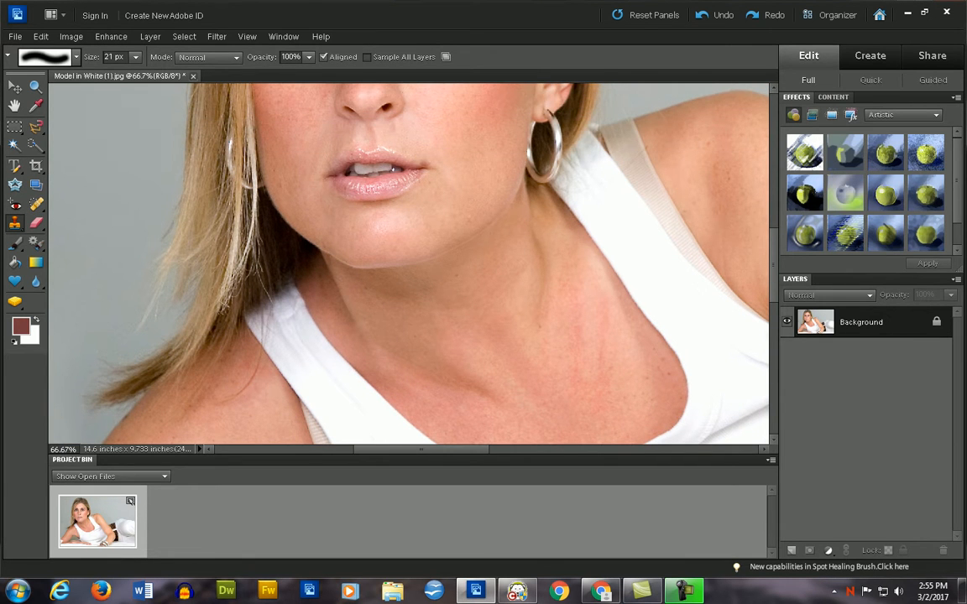
pyautogui.click(136, 57)
pyautogui.moveTo(136, 73); pyautogui.dragTo(150, 73)
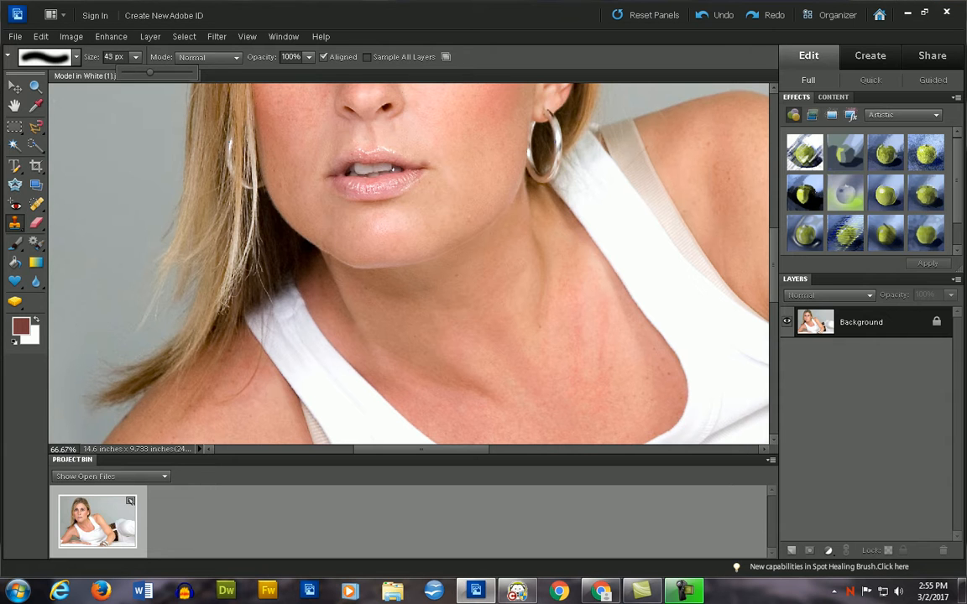
# - Cover the upper part of the beige bra strap on the model's left shoulder with cloned skin
pyautogui.moveTo(421, 450); pyautogui.dragTo(493, 450)
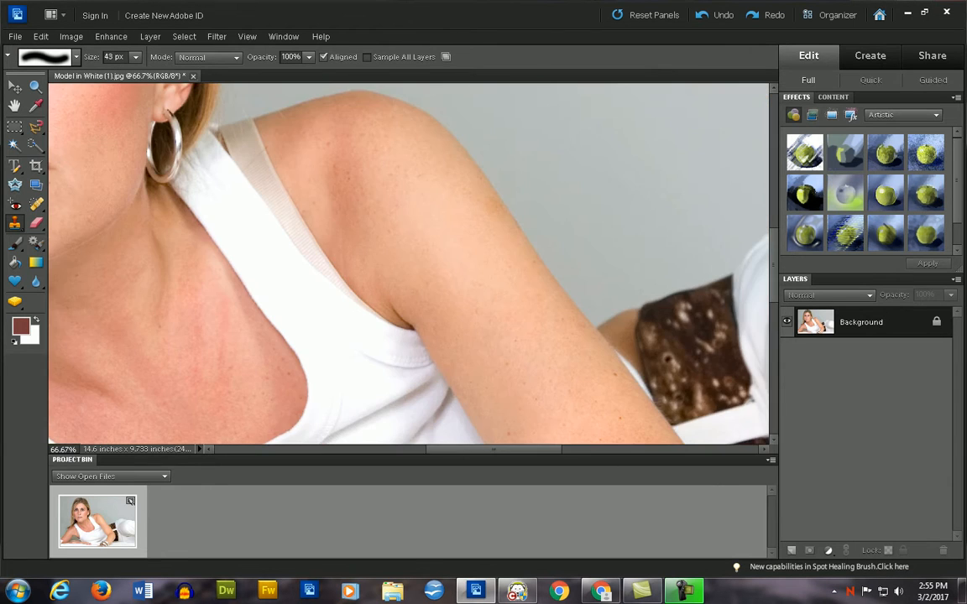
pyautogui.scroll(2, 409, 263)
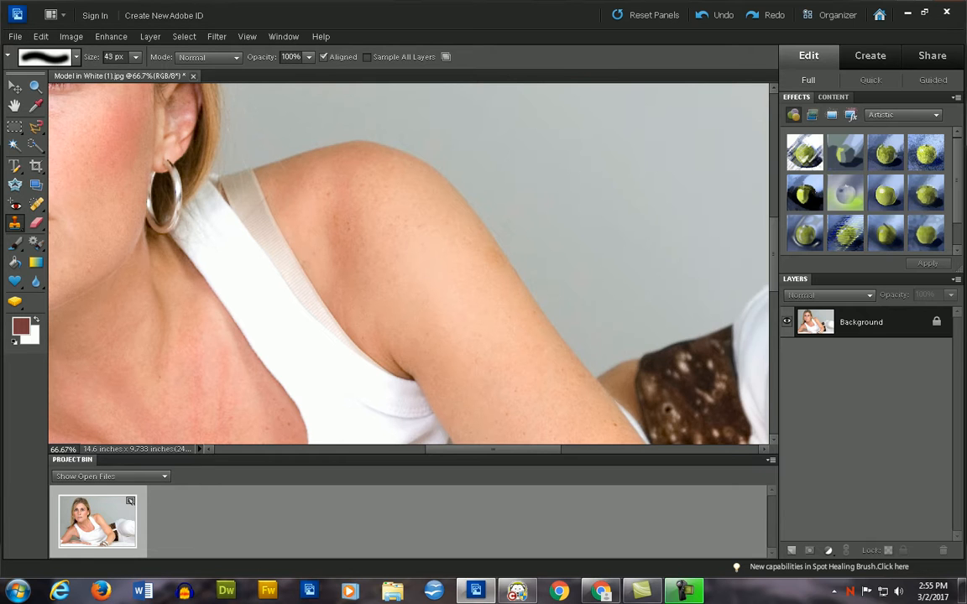
pyautogui.keyDown('alt'); pyautogui.click(295, 181); pyautogui.keyUp('alt')
pyautogui.moveTo(253, 176)
pyautogui.mouseDown()
pyautogui.moveTo(259, 201)
pyautogui.moveTo(238, 202)
pyautogui.moveTo(239, 183)
pyautogui.mouseUp()
pyautogui.click(266, 215)
pyautogui.click(243, 192)
pyautogui.keyDown('alt'); pyautogui.click(283, 192); pyautogui.keyUp('alt')
pyautogui.click(231, 199)
pyautogui.click(222, 198)
pyautogui.click(235, 208)
pyautogui.click(269, 228)
pyautogui.click(294, 253)
pyautogui.moveTo(297, 264); pyautogui.dragTo(277, 249)
pyautogui.moveTo(234, 211); pyautogui.dragTo(259, 236)
# - Clone white shirt fabric over the rest of the left shoulder's strap and smooth the shirt edge
pyautogui.scroll(-1, 310, 260)
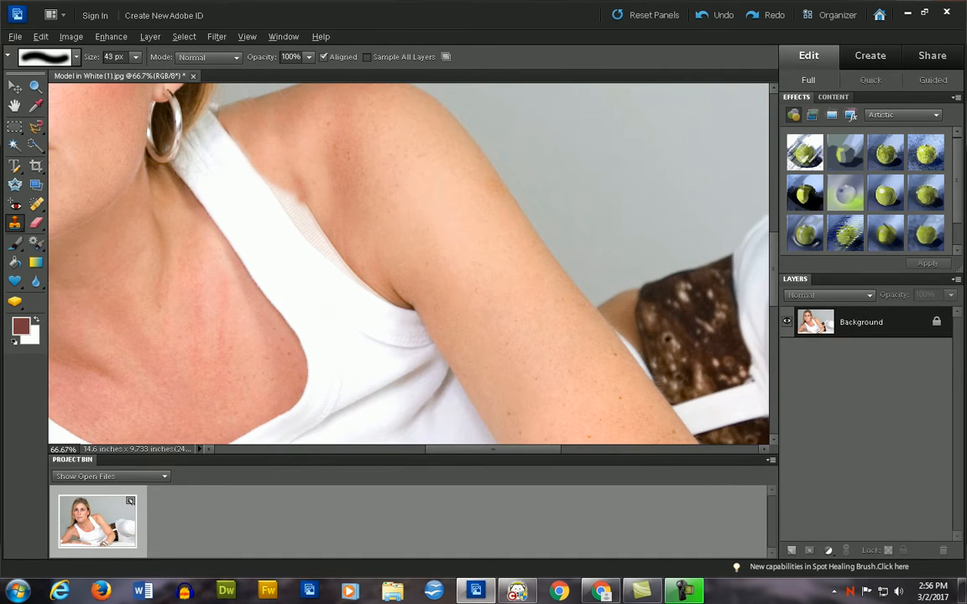
pyautogui.moveTo(275, 190); pyautogui.dragTo(324, 250)
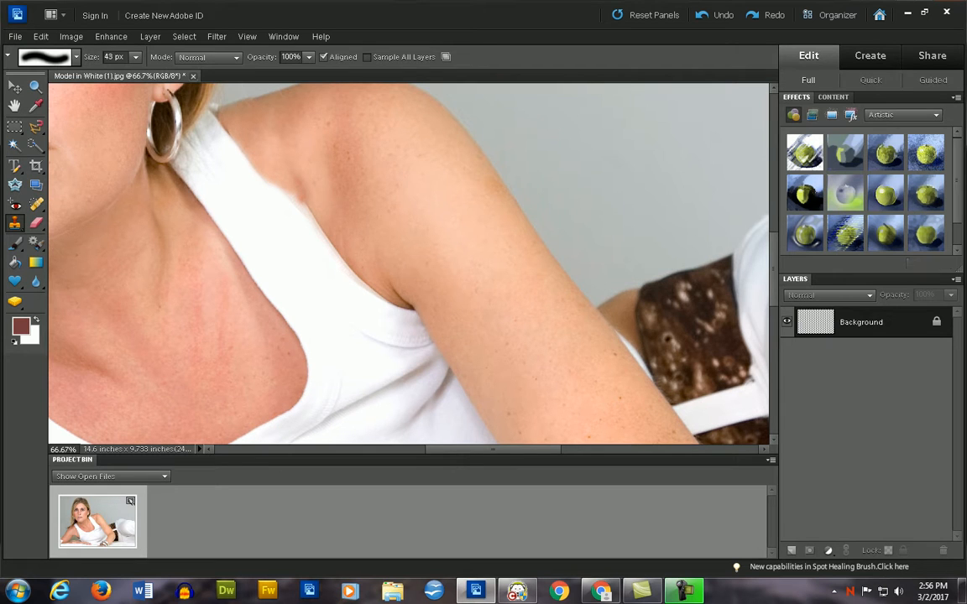
pyautogui.moveTo(285, 205); pyautogui.dragTo(269, 180)
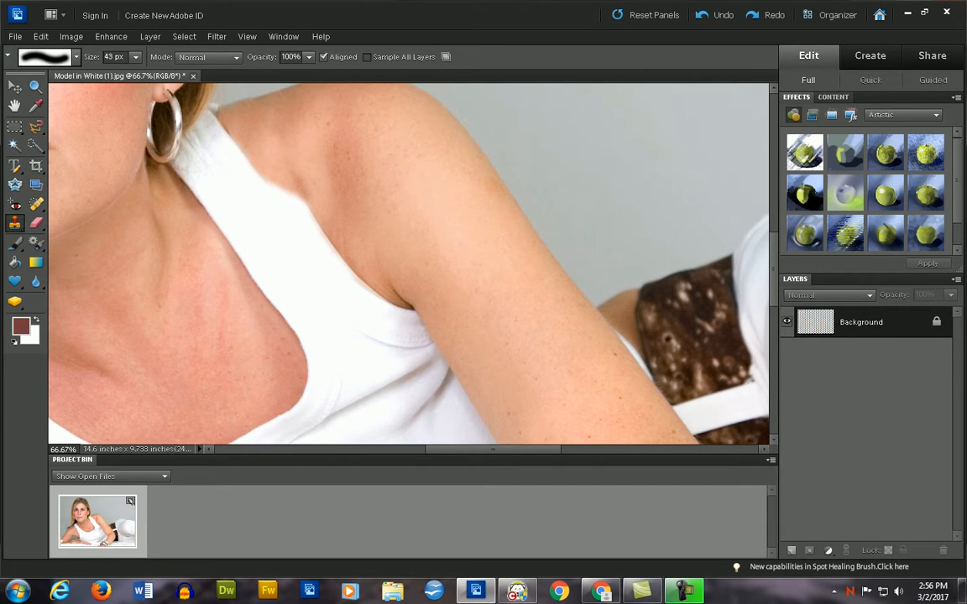
pyautogui.click(288, 200)
pyautogui.click(279, 194)
pyautogui.click(267, 187)
pyautogui.click(253, 181)
pyautogui.moveTo(266, 186)
pyautogui.mouseDown()
pyautogui.moveTo(296, 199)
pyautogui.moveTo(251, 175)
pyautogui.moveTo(240, 166)
pyautogui.moveTo(268, 183)
pyautogui.moveTo(228, 143)
pyautogui.moveTo(271, 183)
pyautogui.mouseUp()
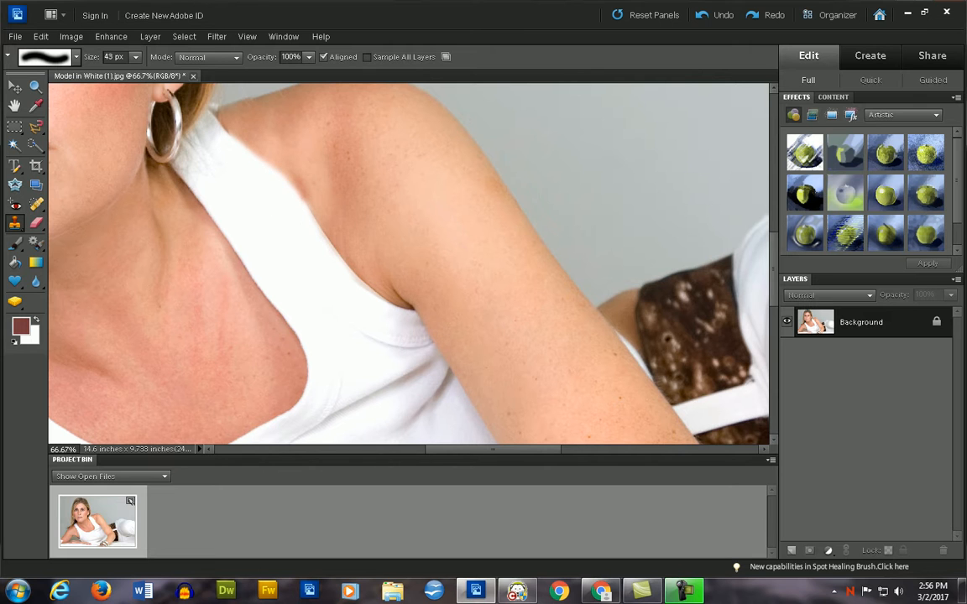
# - Heal the skin blemishes beside the model's right armhole with the 32 px Spot Healing Brush
pyautogui.scroll(-1, 371, 238)
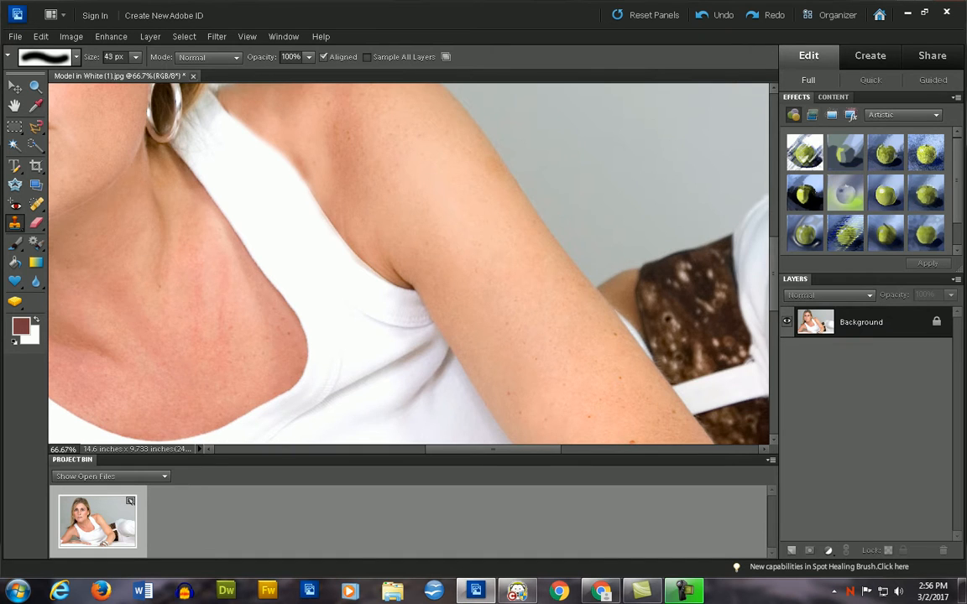
pyautogui.hscroll(-10, 408, 263)
pyautogui.hscroll(5, 408, 264)
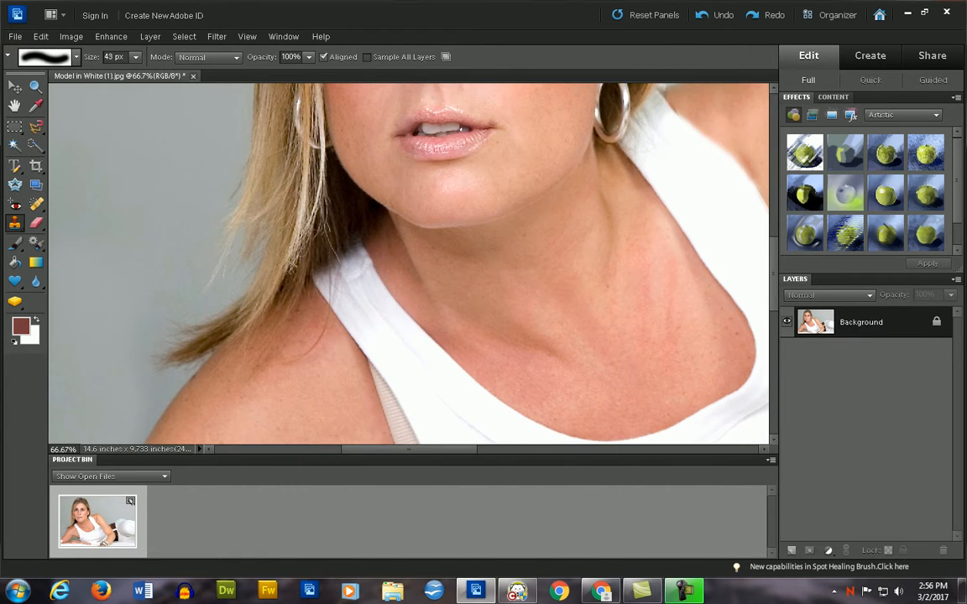
pyautogui.scroll(-3, 409, 264)
pyautogui.scroll(-6, 408, 264)
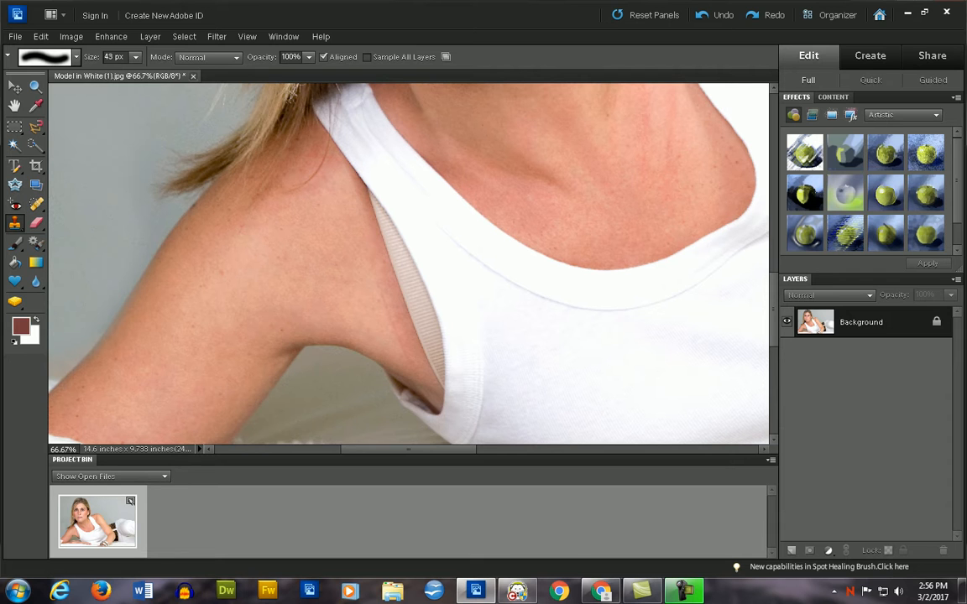
pyautogui.press('j')
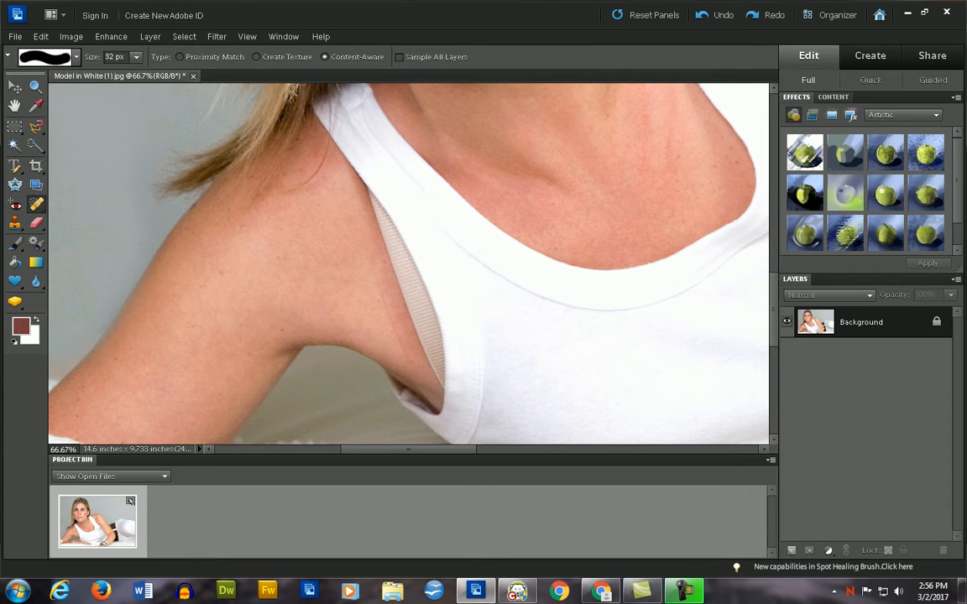
pyautogui.moveTo(394, 332); pyautogui.dragTo(393, 324)
pyautogui.moveTo(386, 307); pyautogui.dragTo(392, 324)
pyautogui.moveTo(391, 333); pyautogui.dragTo(395, 341)
pyautogui.moveTo(383, 294); pyautogui.dragTo(386, 298)
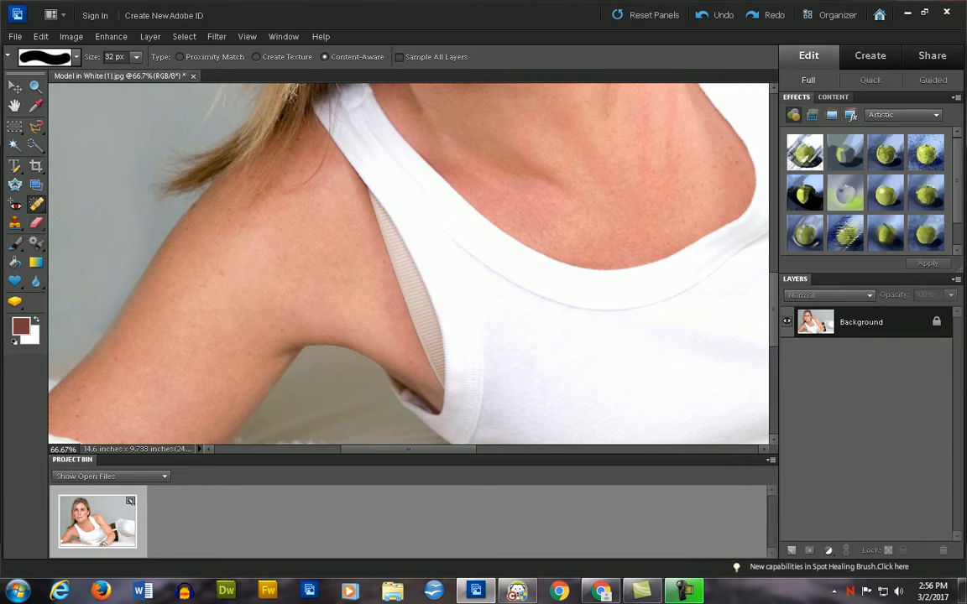
# - Clone skin over the upper end of the beige strap at the right armhole with the Clone Stamp
pyautogui.press('s')
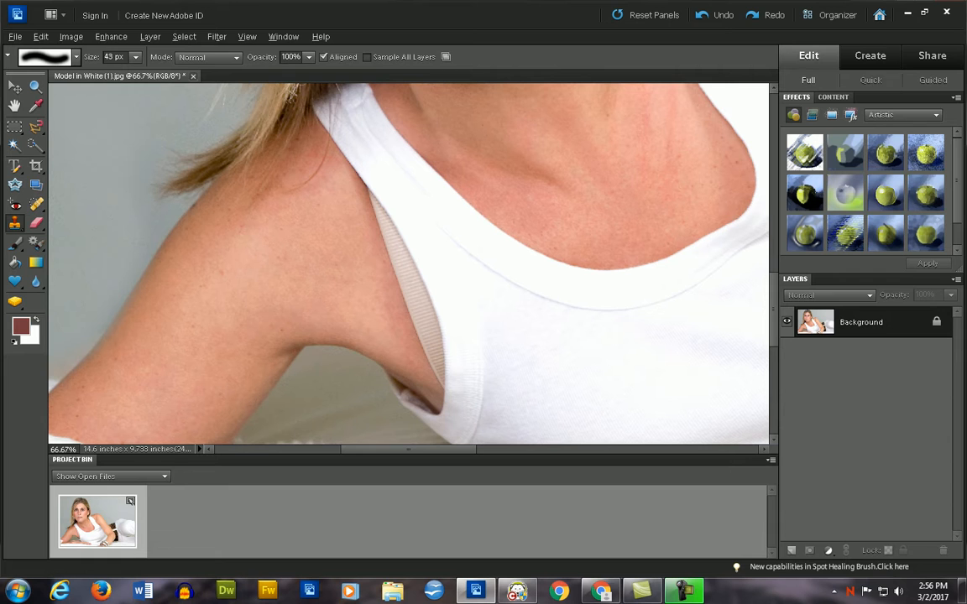
pyautogui.keyDown('alt'); pyautogui.click(367, 267); pyautogui.keyUp('alt')
pyautogui.click(389, 264)
pyautogui.moveTo(389, 264); pyautogui.dragTo(363, 192)
pyautogui.click(372, 214)
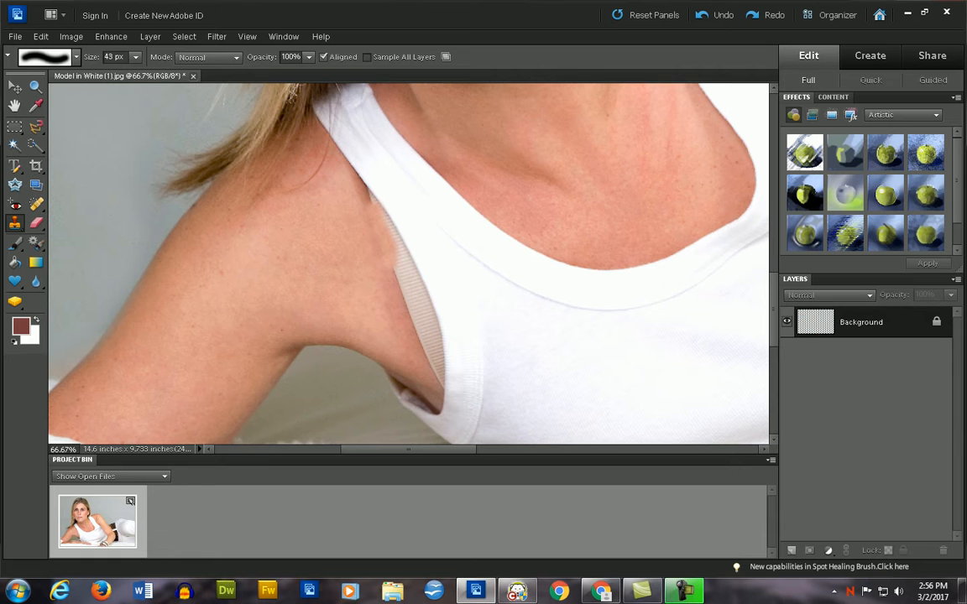
# - Clone skin over the middle and lower parts of the right armhole's strap down to the armpit
pyautogui.moveTo(393, 247); pyautogui.dragTo(411, 308)
pyautogui.moveTo(389, 273)
pyautogui.mouseDown()
pyautogui.moveTo(422, 326)
pyautogui.moveTo(407, 278)
pyautogui.moveTo(417, 299)
pyautogui.moveTo(362, 245)
pyautogui.moveTo(388, 231)
pyautogui.moveTo(398, 249)
pyautogui.mouseUp()
pyautogui.keyDown('alt'); pyautogui.click(364, 324); pyautogui.keyUp('alt')
pyautogui.moveTo(420, 311); pyautogui.dragTo(426, 336)
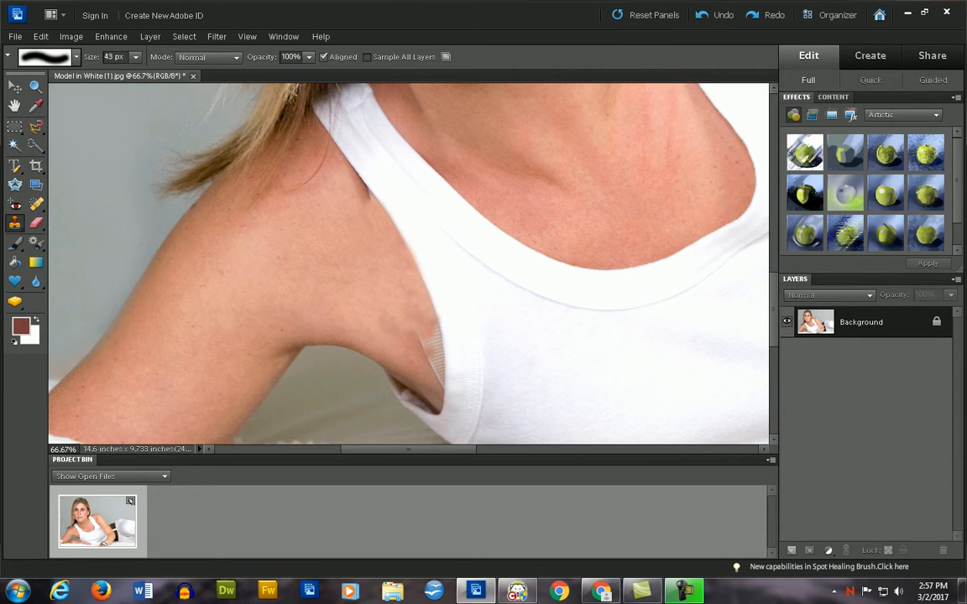
pyautogui.moveTo(423, 324); pyautogui.dragTo(433, 371)
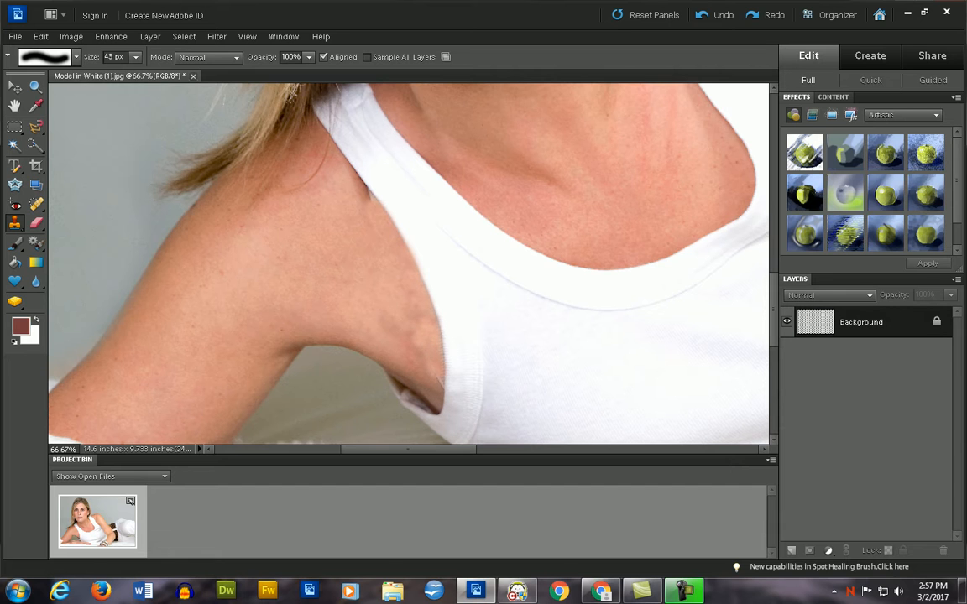
pyautogui.click(404, 334)
pyautogui.moveTo(402, 344); pyautogui.dragTo(370, 302)
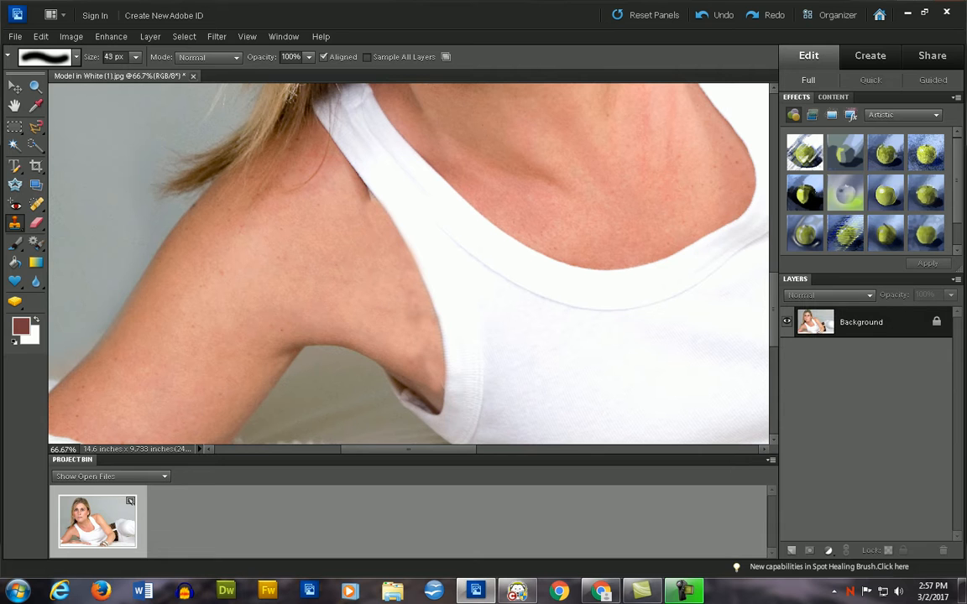
# - Touch up the cloned skin at the right armhole and the shoulder near the strap with the Spot Healing Brush
pyautogui.press('j')
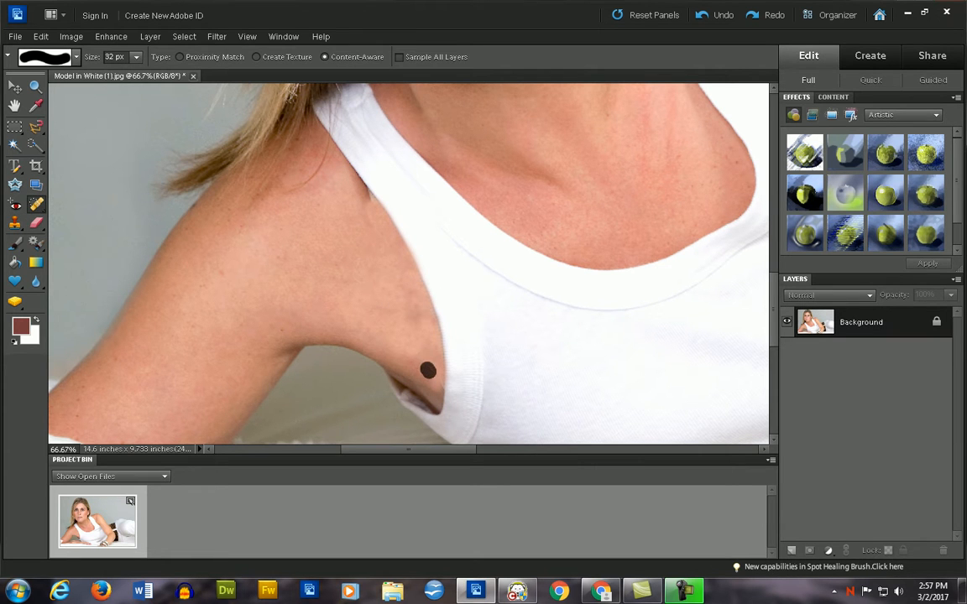
pyautogui.moveTo(400, 289); pyautogui.dragTo(398, 277)
pyautogui.click(344, 180)
pyautogui.moveTo(345, 180); pyautogui.dragTo(330, 192)
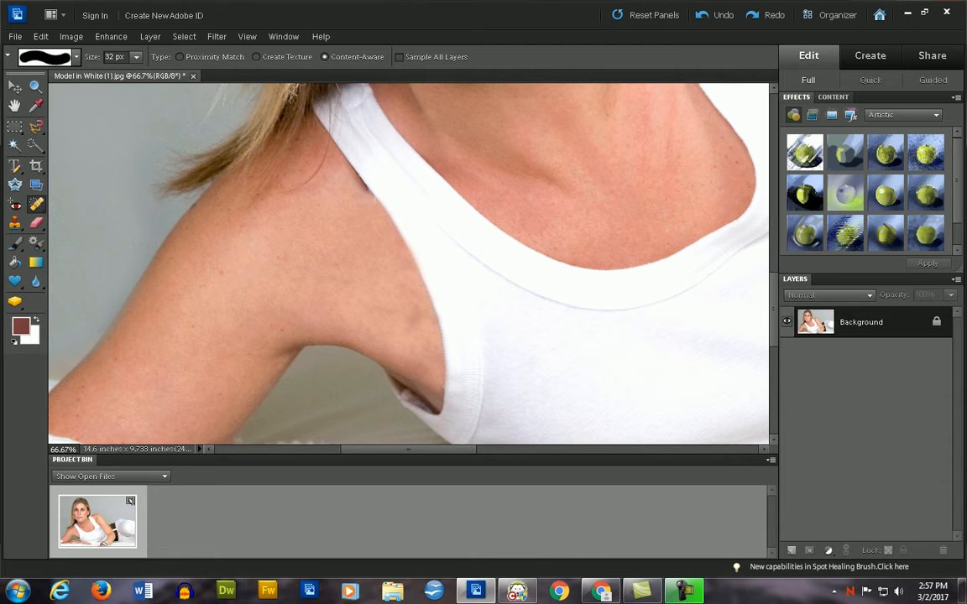
# - Zoom out to check the whole photo and review Step 2 of the tutorial PDF in Chrome
pyautogui.scroll(-2, 409, 263)
pyautogui.scroll(1, 408, 263)
pyautogui.hotkey('ctrl', '-')
pyautogui.hotkey('ctrl', '-')
pyautogui.hotkey('ctrl', '-')
pyautogui.hotkey('ctrl', '-')
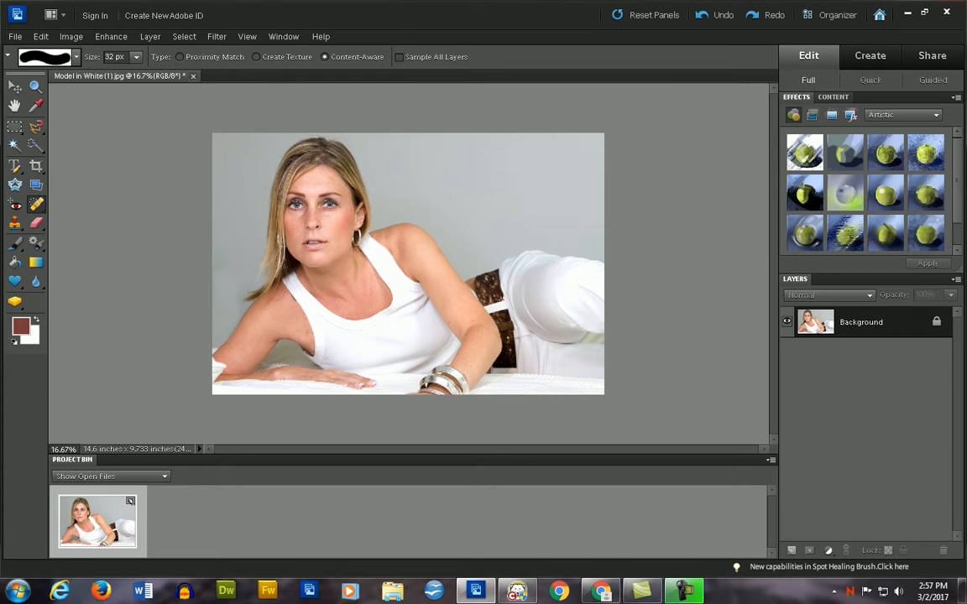
pyautogui.hotkey('alt', 'Tab')
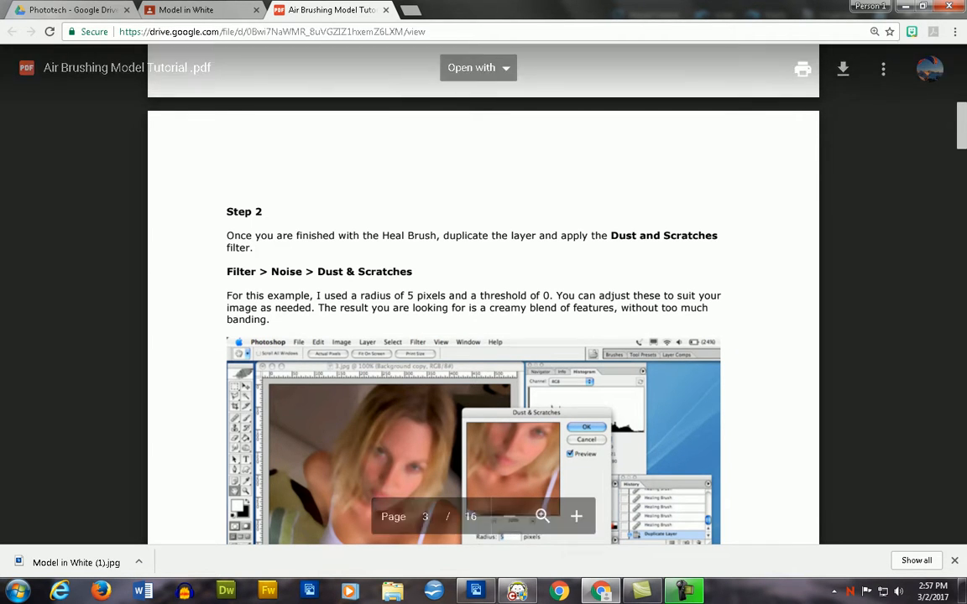
pyautogui.hotkey('alt', 'Tab')
# - Duplicate the Background layer under the name "Dust and Scratches"
pyautogui.rightClick(852, 321)
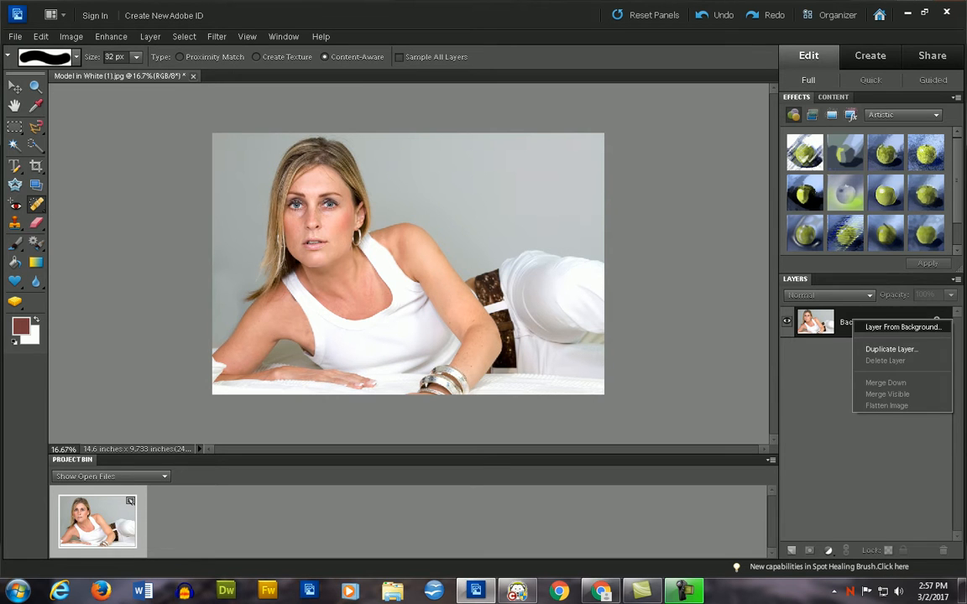
pyautogui.click(891, 348)
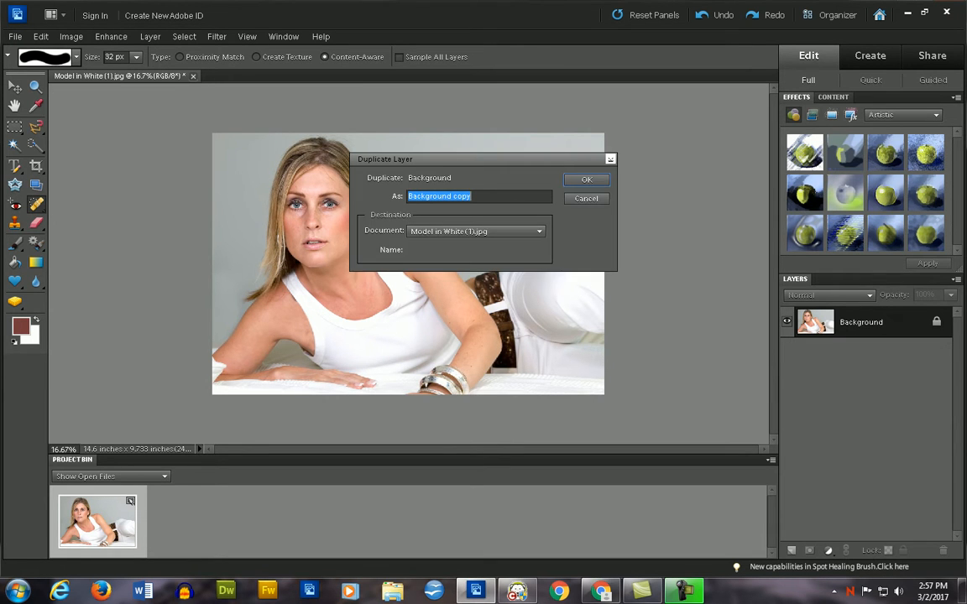
pyautogui.hotkey('alt', 'Tab')
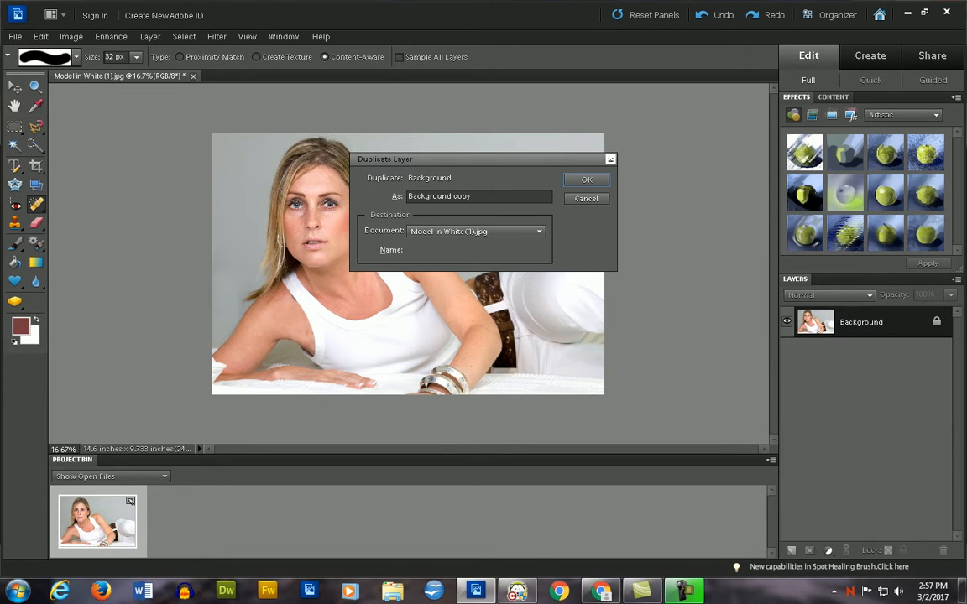
pyautogui.hotkey('alt', 'Tab')
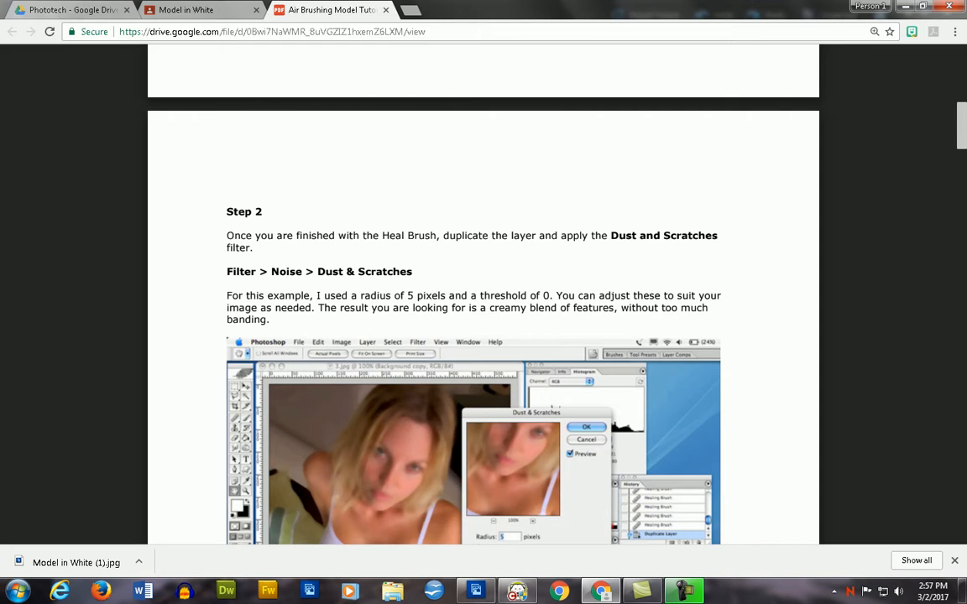
pyautogui.hotkey('alt', 'Tab')
pyautogui.doubleClick(463, 197)
pyautogui.click(462, 196)
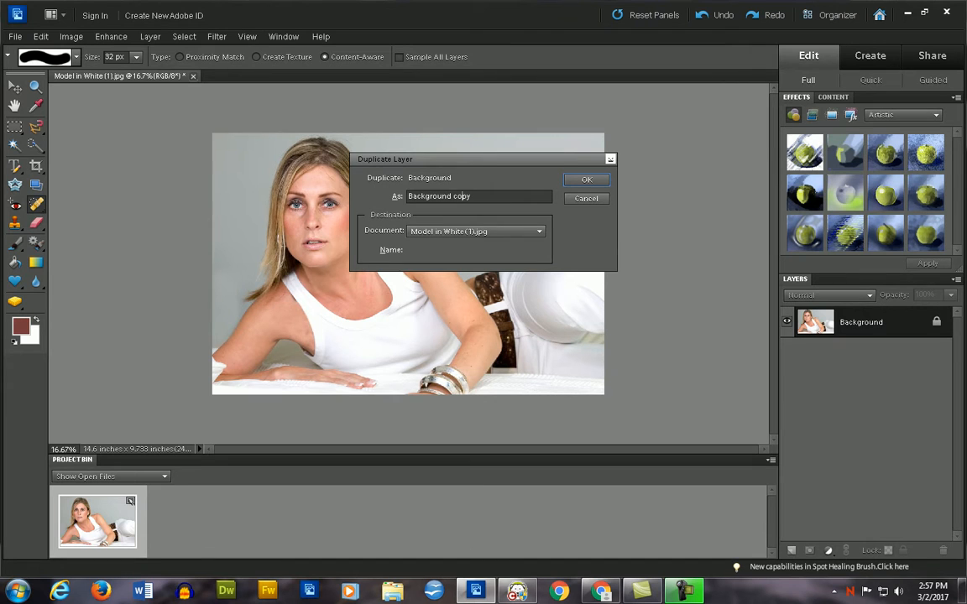
pyautogui.hotkey('ctrl', 'a')
pyautogui.write('Dust and Scratches')
pyautogui.press('Return')
# - Open the Dust & Scratches filter for the Dust and Scratches layer and check its recommended settings in Step 2 of the tutorial PDF in Chrome
pyautogui.hotkey('alt', 'Tab')
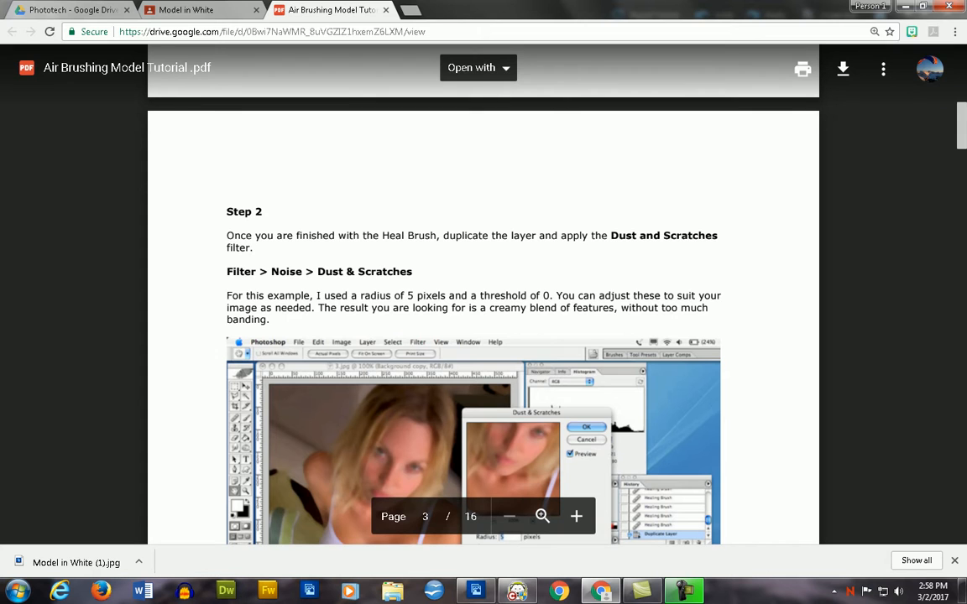
pyautogui.hotkey('alt', 'Tab')
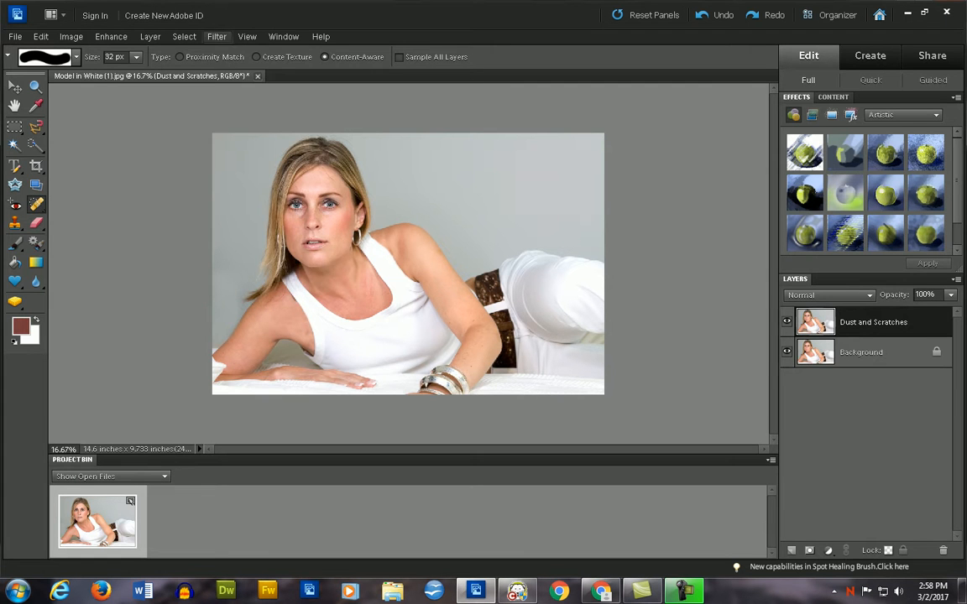
pyautogui.click(217, 37)
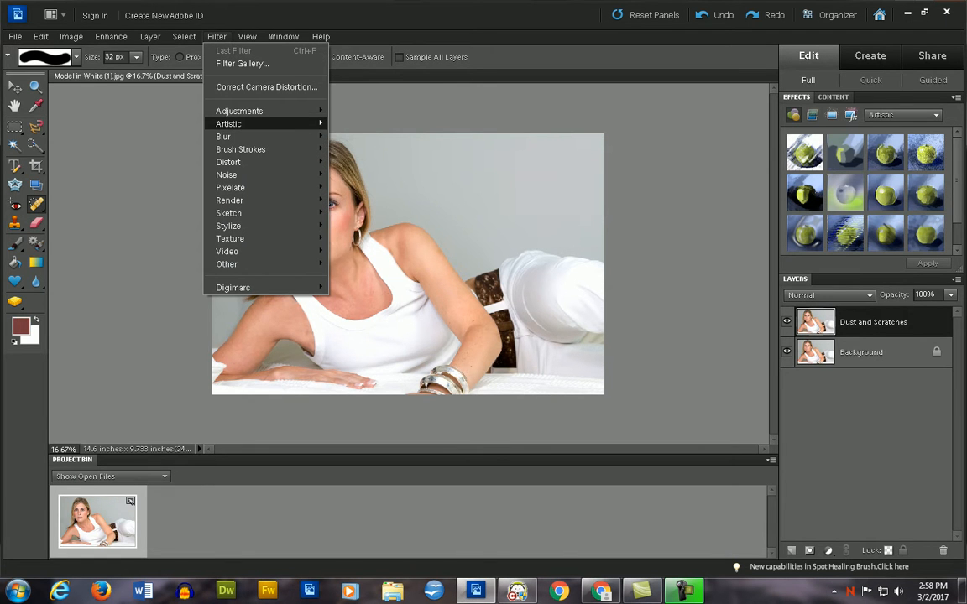
pyautogui.moveTo(244, 124)
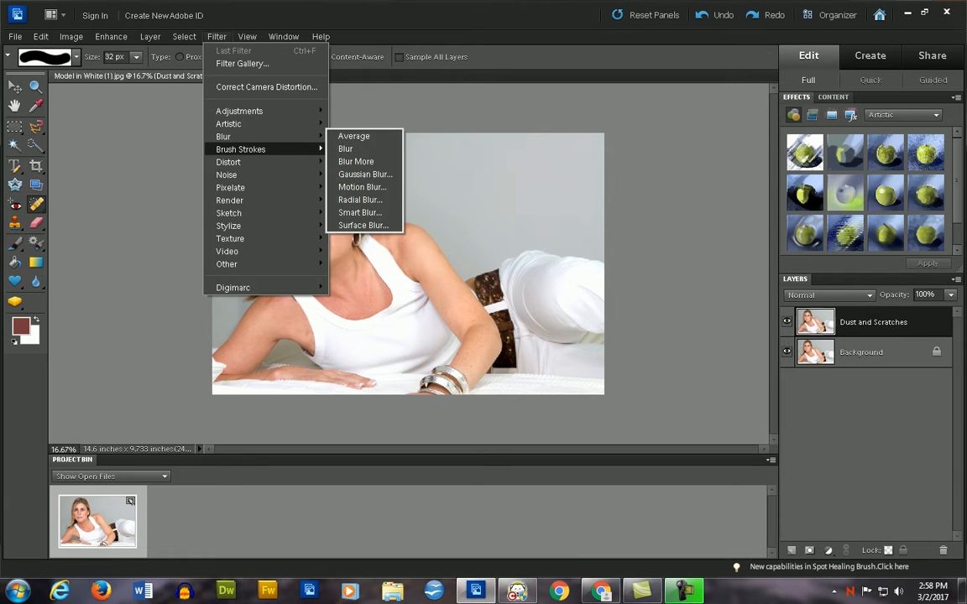
pyautogui.moveTo(252, 174)
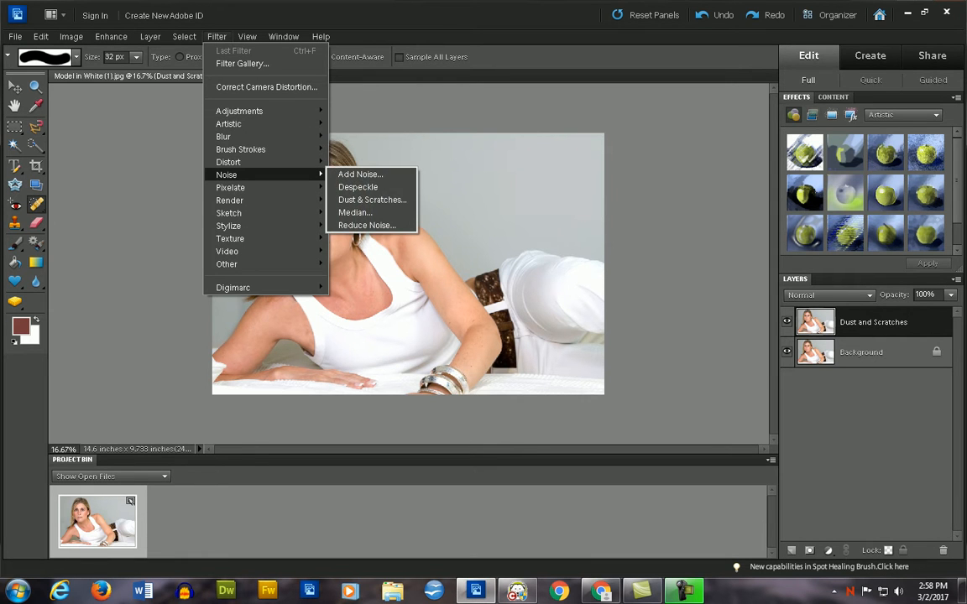
pyautogui.press('Return')
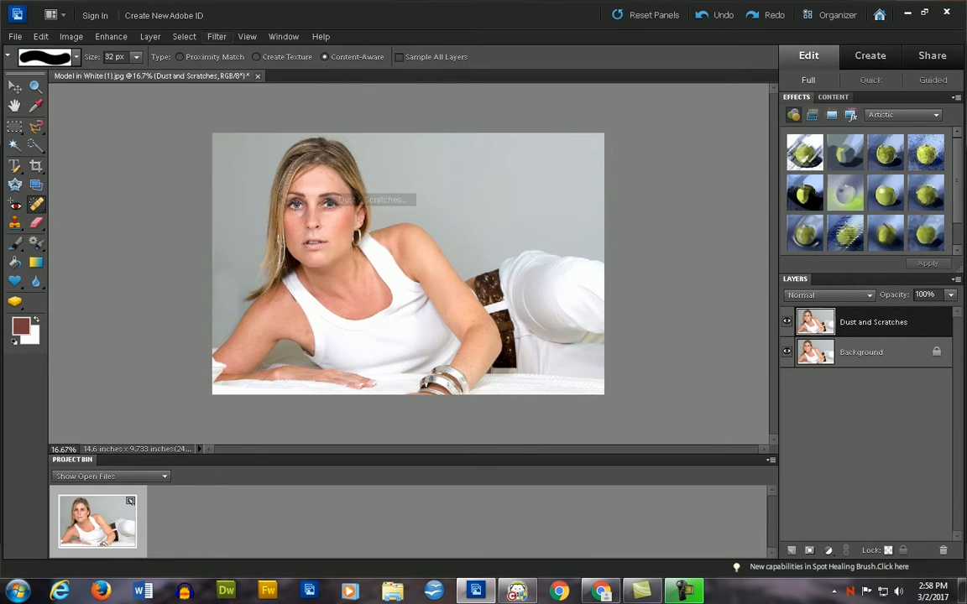
pyautogui.hotkey('alt', 'Tab')
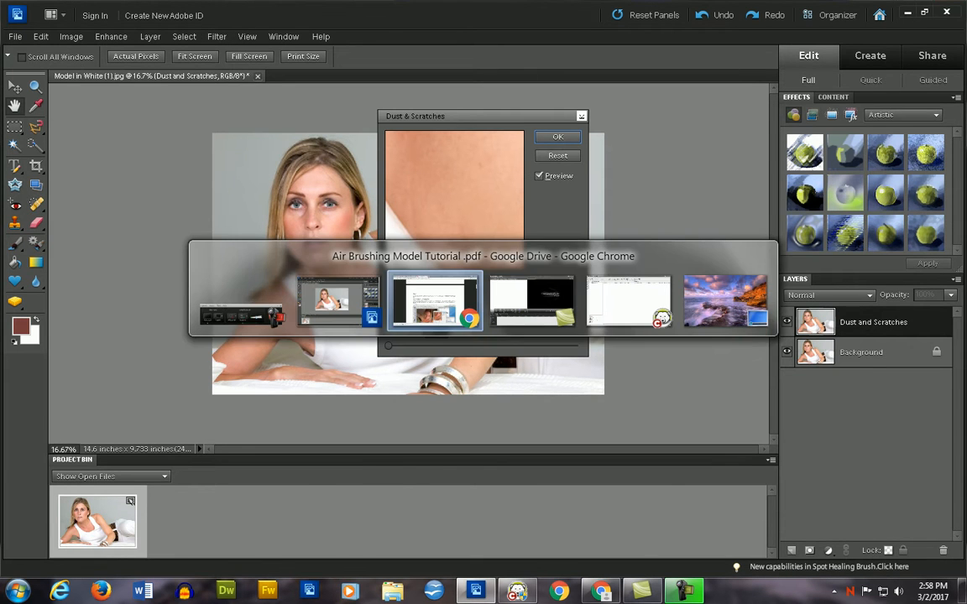
pyautogui.hotkey('alt', 'shift', 'Tab')
pyautogui.hotkey('alt', 'Tab')
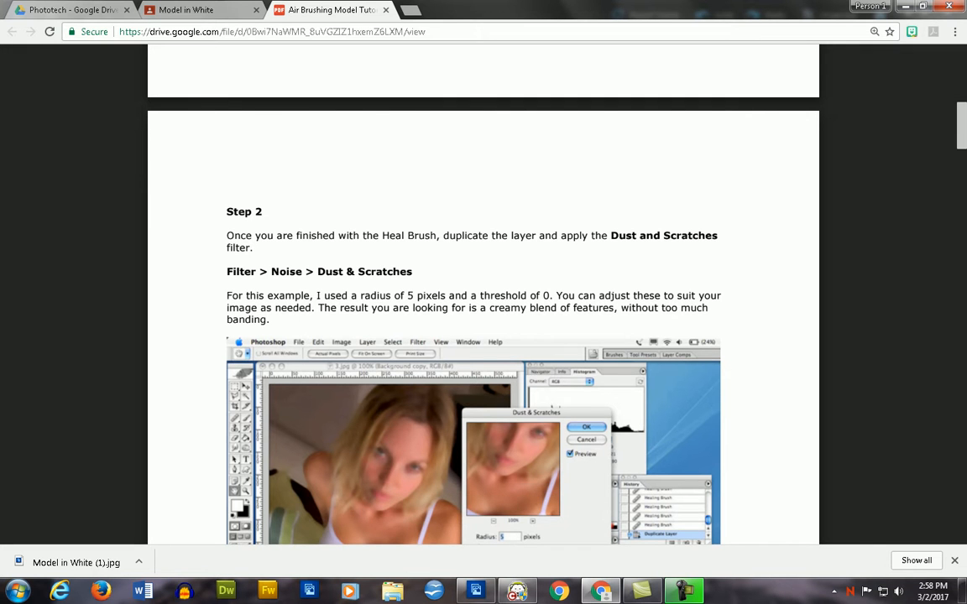
pyautogui.hotkey('alt', 'Tab')
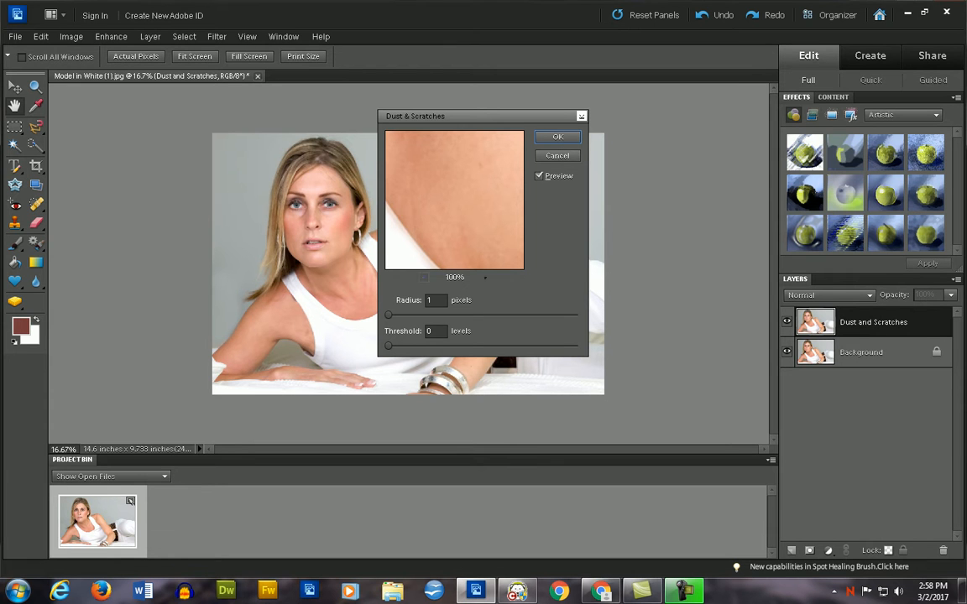
# - Frame the model's face in the filter preview at 33% and apply Dust & Scratches with a radius of 5 pixels
pyautogui.click(424, 277)
pyautogui.click(424, 277)
pyautogui.click(423, 277)
pyautogui.moveTo(415, 205); pyautogui.dragTo(524, 212)
pyautogui.moveTo(437, 159); pyautogui.dragTo(487, 262)
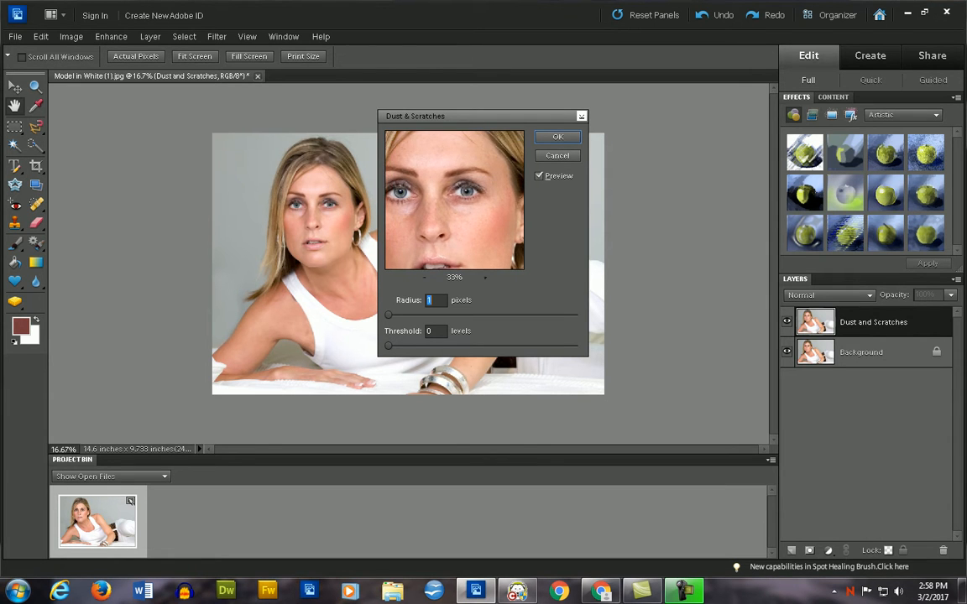
pyautogui.moveTo(388, 315); pyautogui.dragTo(577, 345)
pyautogui.moveTo(403, 315)
pyautogui.mouseDown()
pyautogui.moveTo(484, 315)
pyautogui.moveTo(390, 315)
pyautogui.moveTo(560, 315)
pyautogui.moveTo(387, 315)
pyautogui.mouseUp()
pyautogui.moveTo(577, 345); pyautogui.dragTo(387, 316)
pyautogui.write('5')
pyautogui.press('Return')
# - Recheck Step 2 of the tutorial in Chrome and toggle the Dust and Scratches layer's visibility to compare the photo with and without the filter
pyautogui.hotkey('alt', 'Tab')
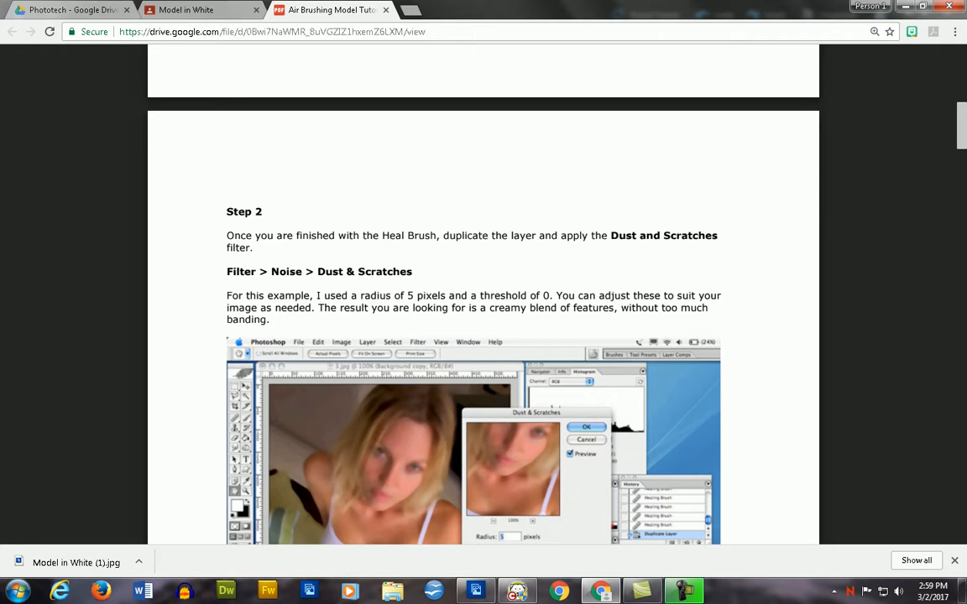
pyautogui.hotkey('alt', 'Tab')
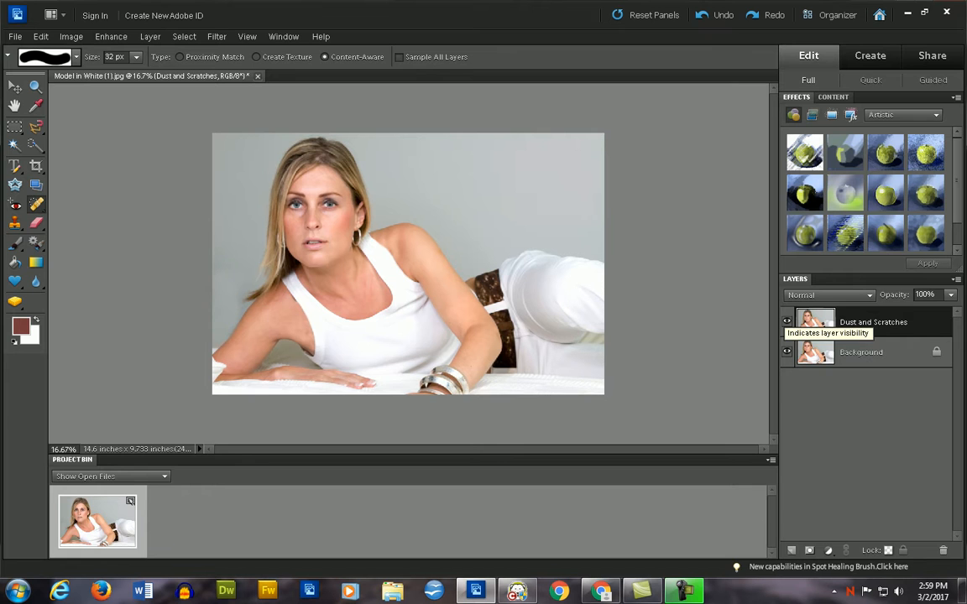
pyautogui.click(786, 322)
# - Compare the photo with the Step 2 example in the tutorial PDF in Chrome and read Step 3 about Gaussian Blur
pyautogui.hotkey('alt', 'Tab')
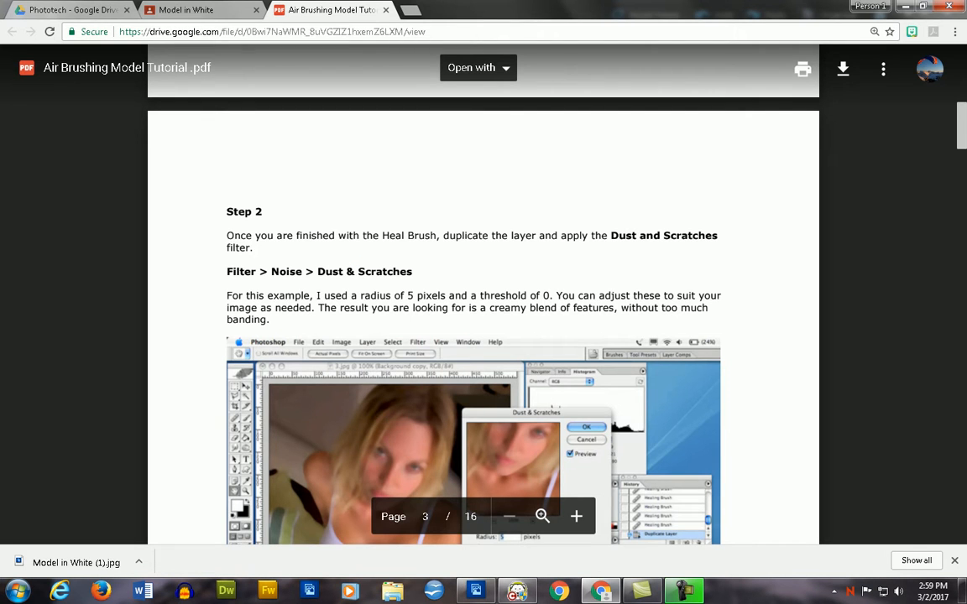
pyautogui.scroll(-6, 484, 293)
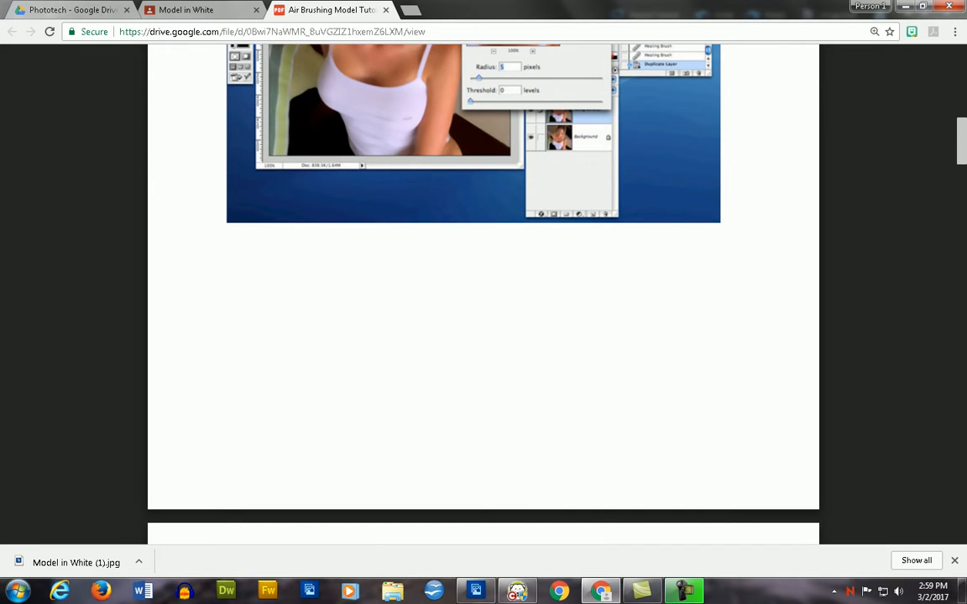
pyautogui.scroll(3, 483, 293)
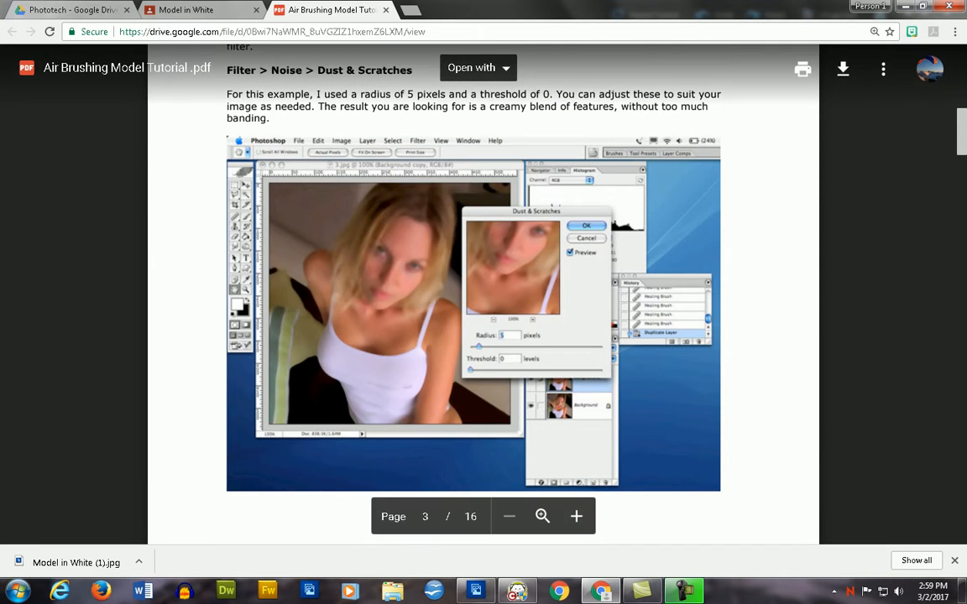
pyautogui.hotkey('alt', 'Tab')
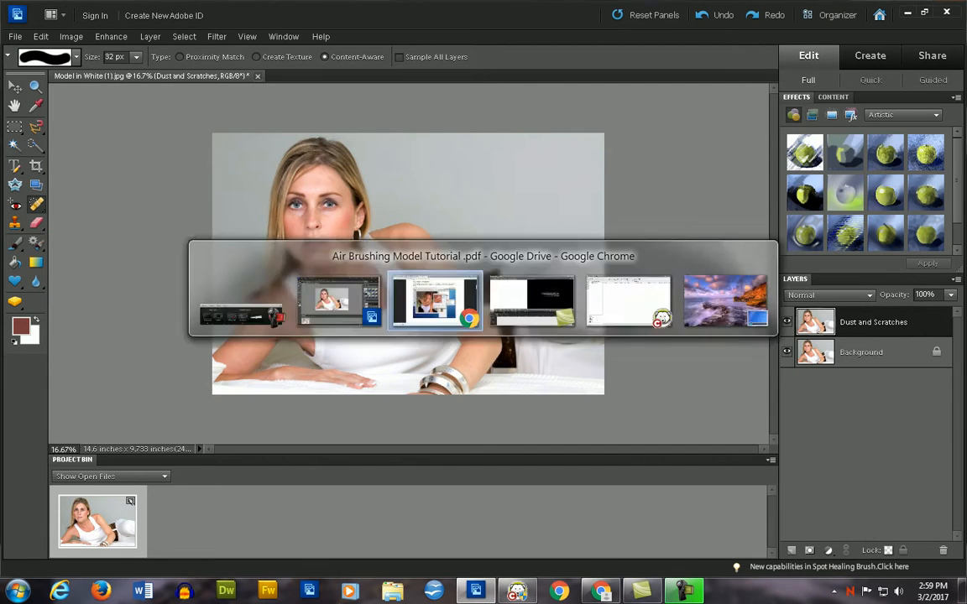
pyautogui.hotkey('alt', 'Tab')
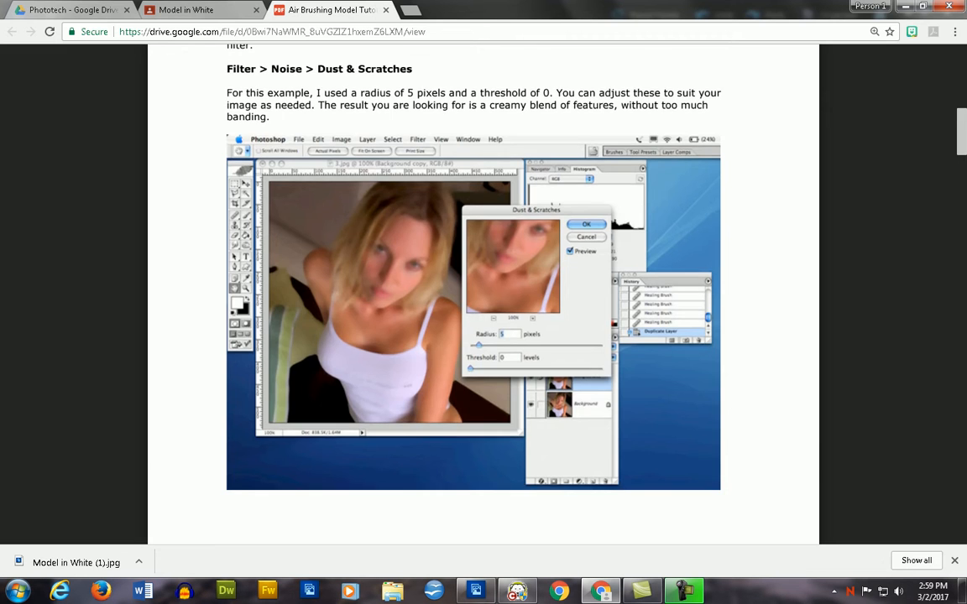
pyautogui.scroll(-7, 483, 293)
pyautogui.scroll(-3, 483, 293)
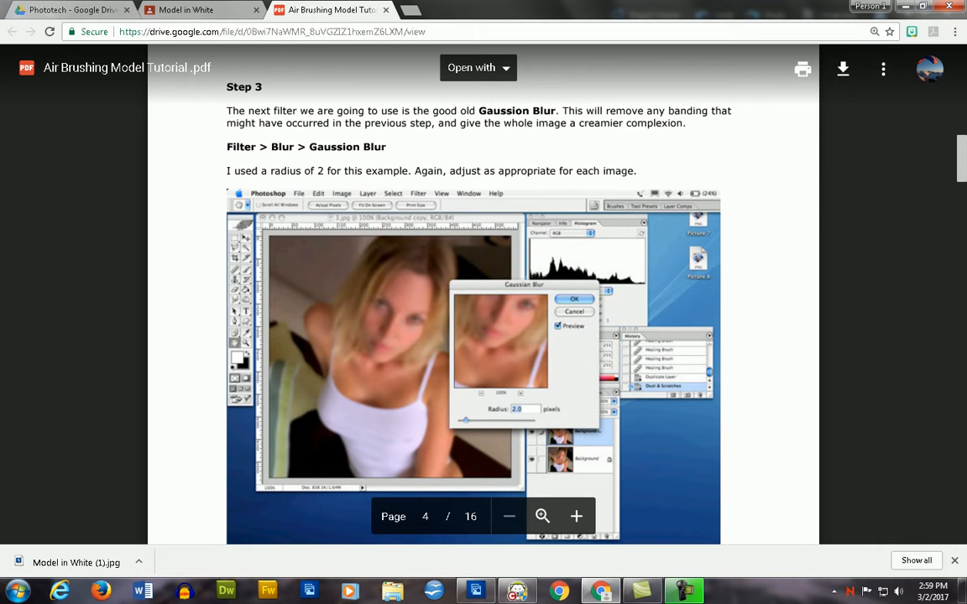
pyautogui.hotkey('alt', 'Tab')
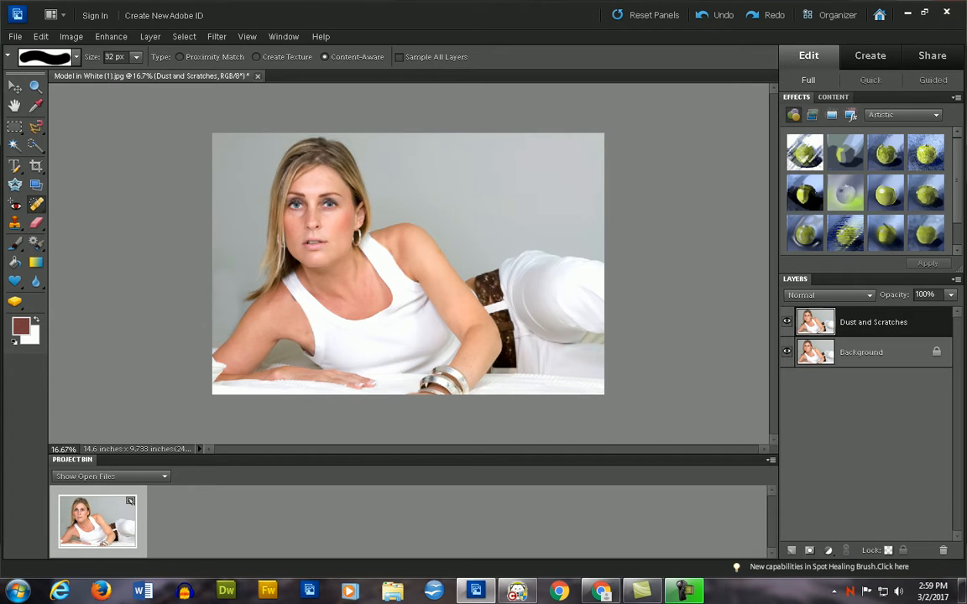
pyautogui.hotkey('alt', 'Tab')
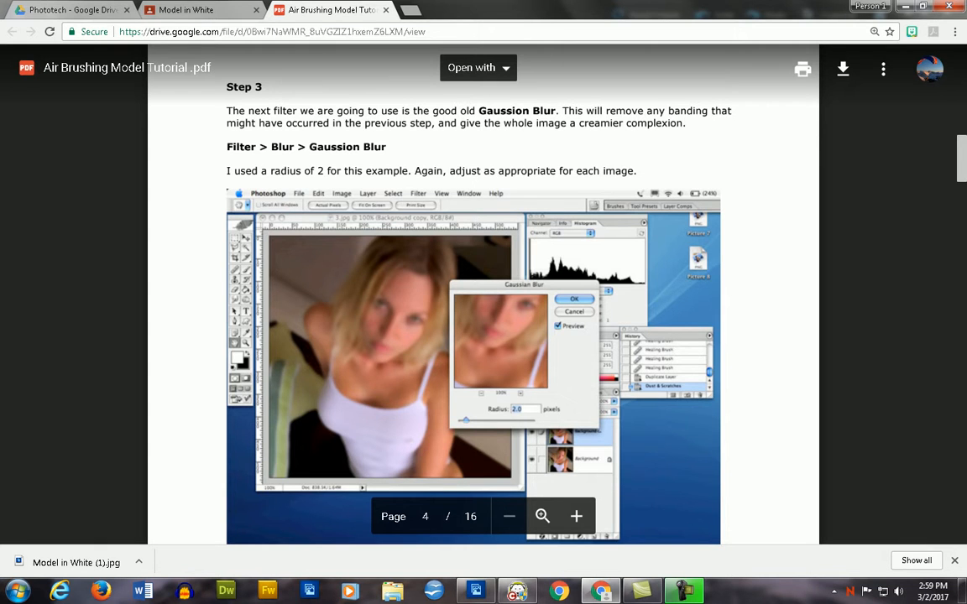
pyautogui.moveTo(438, 124); pyautogui.dragTo(623, 123)
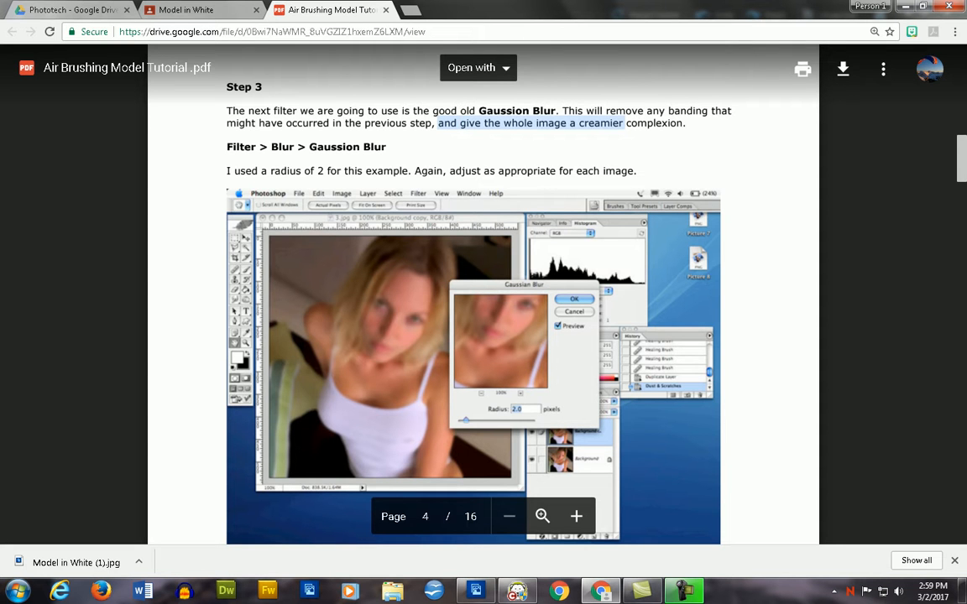
# - Return to Photoshop Elements, open Gaussian Blur for the Dust and Scratches layer, and frame the face in its preview at 50%
pyautogui.hotkey('alt', 'Tab')
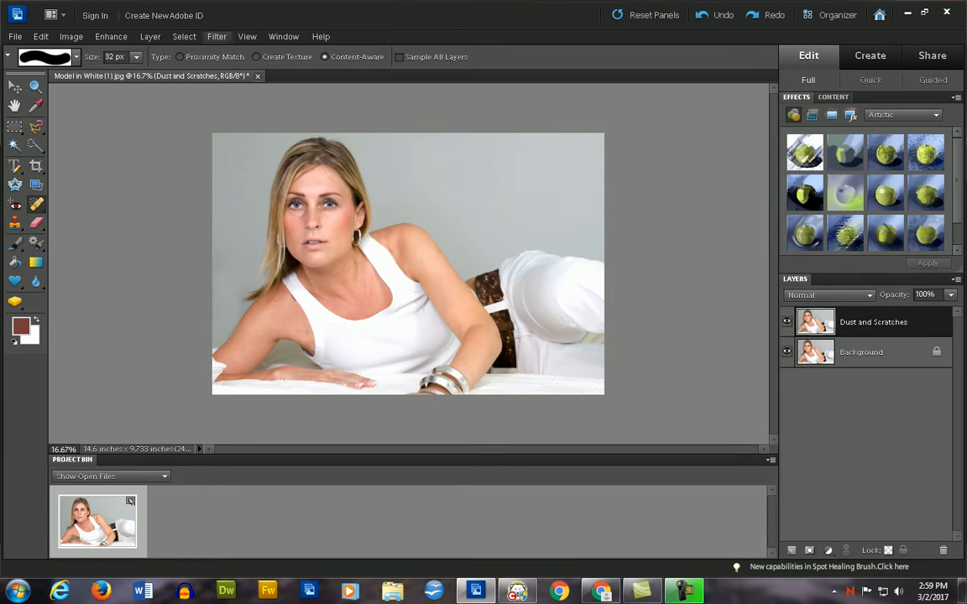
pyautogui.click(216, 36)
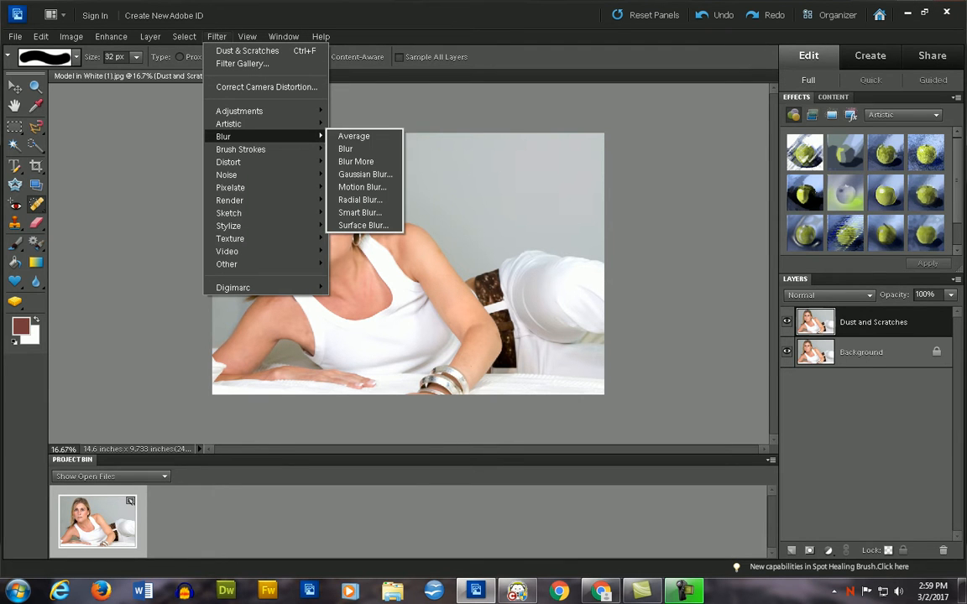
pyautogui.click(353, 174)
pyautogui.hotkey('alt', 'Tab')
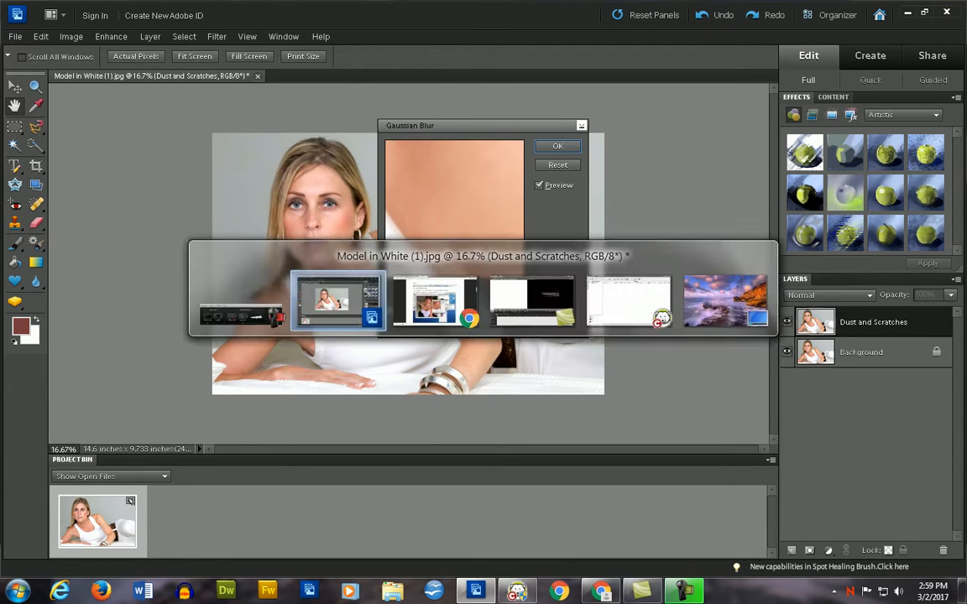
pyautogui.moveTo(454, 197); pyautogui.dragTo(454, 264)
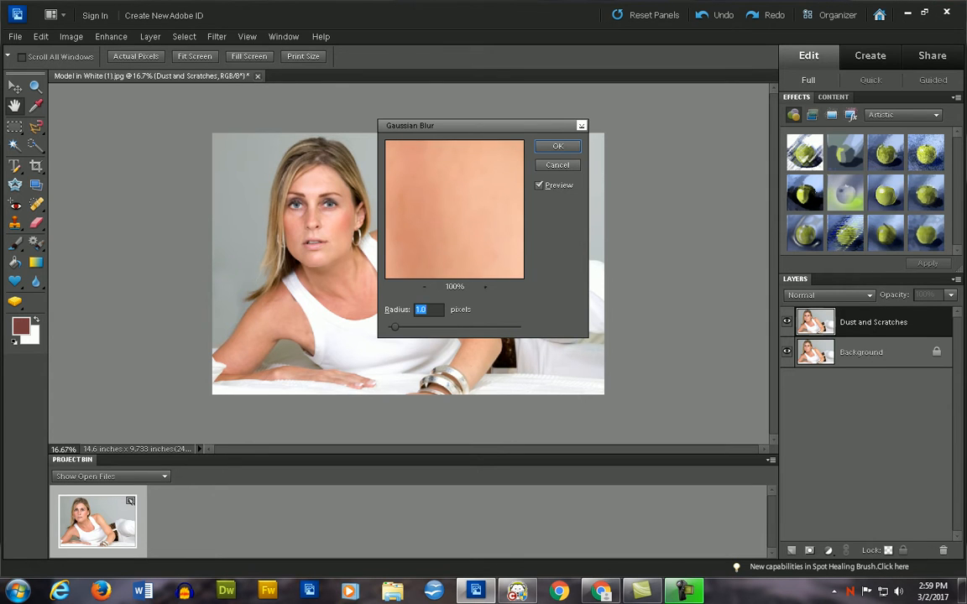
pyautogui.click(425, 287)
pyautogui.click(424, 287)
pyautogui.click(424, 287)
pyautogui.moveTo(411, 172); pyautogui.dragTo(505, 243)
pyautogui.moveTo(437, 193); pyautogui.dragTo(502, 267)
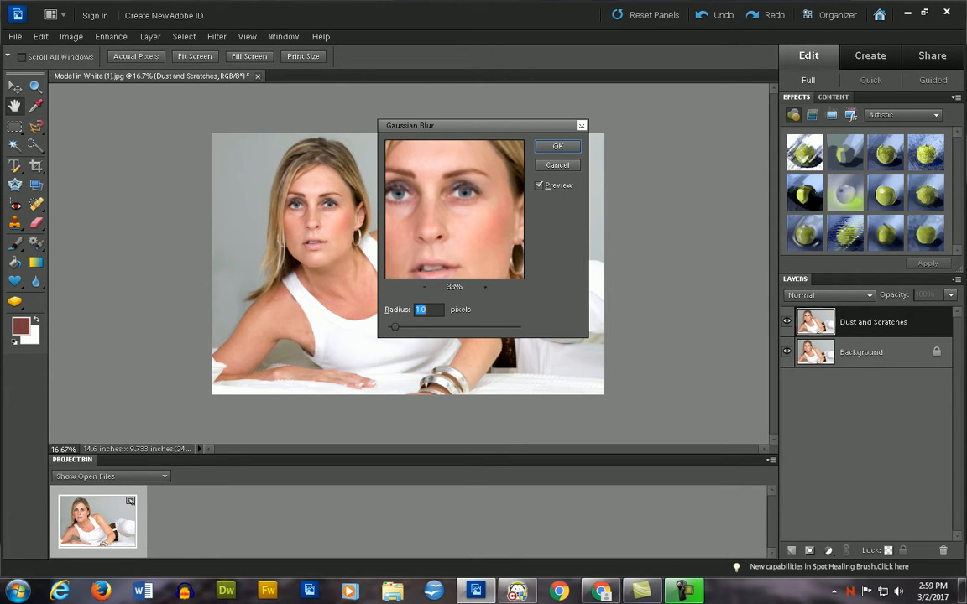
pyautogui.click(485, 287)
pyautogui.moveTo(474, 232); pyautogui.dragTo(451, 205)
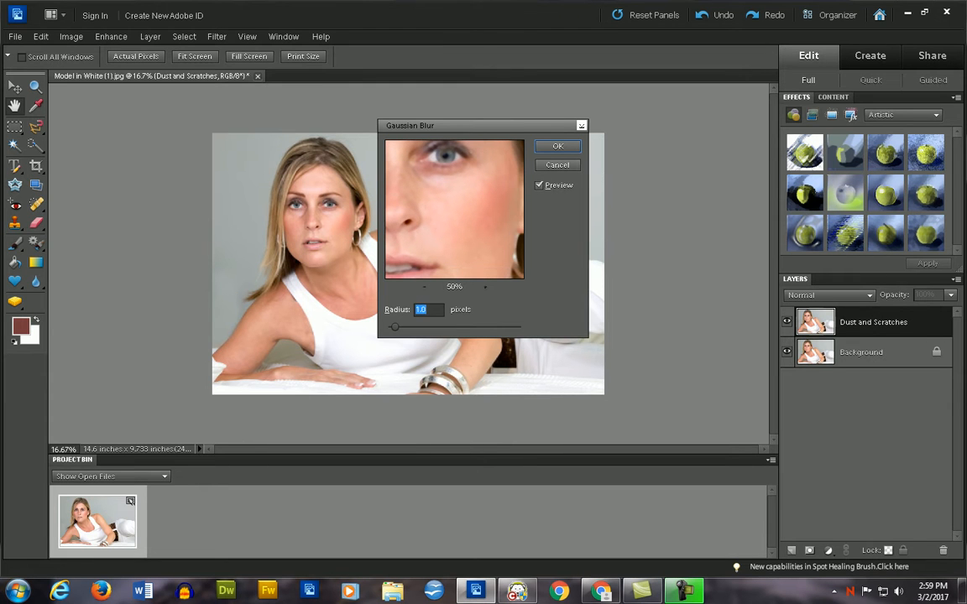
# - Check the suggested radius in Step 3 of the tutorial in Chrome, raise the blur radius slightly and apply Gaussian Blur
pyautogui.click(426, 309)
pyautogui.hotkey('alt', 'Tab')
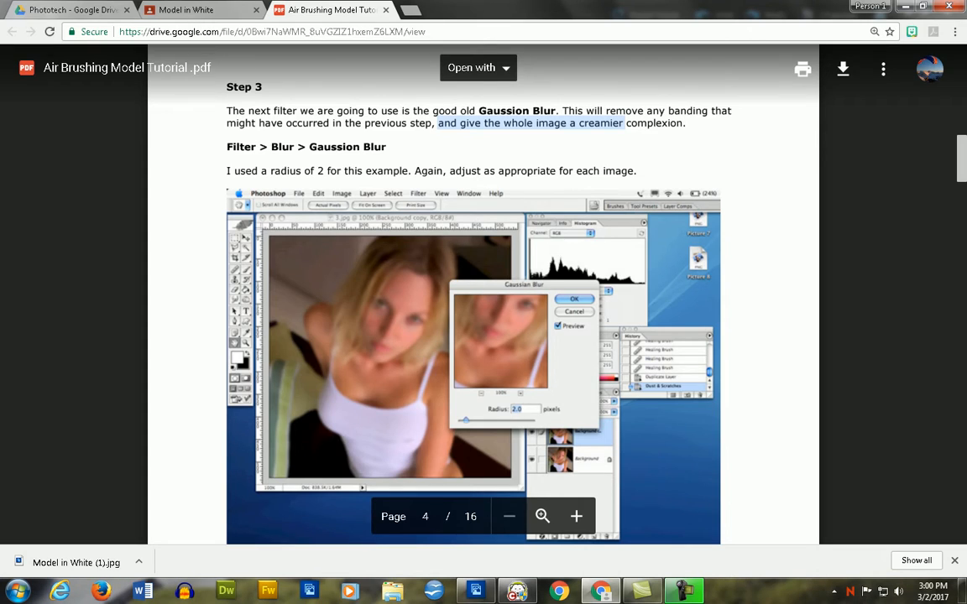
pyautogui.hotkey('alt', 'Tab')
pyautogui.moveTo(395, 327)
pyautogui.mouseDown()
pyautogui.moveTo(472, 327)
pyautogui.moveTo(404, 327)
pyautogui.mouseUp()
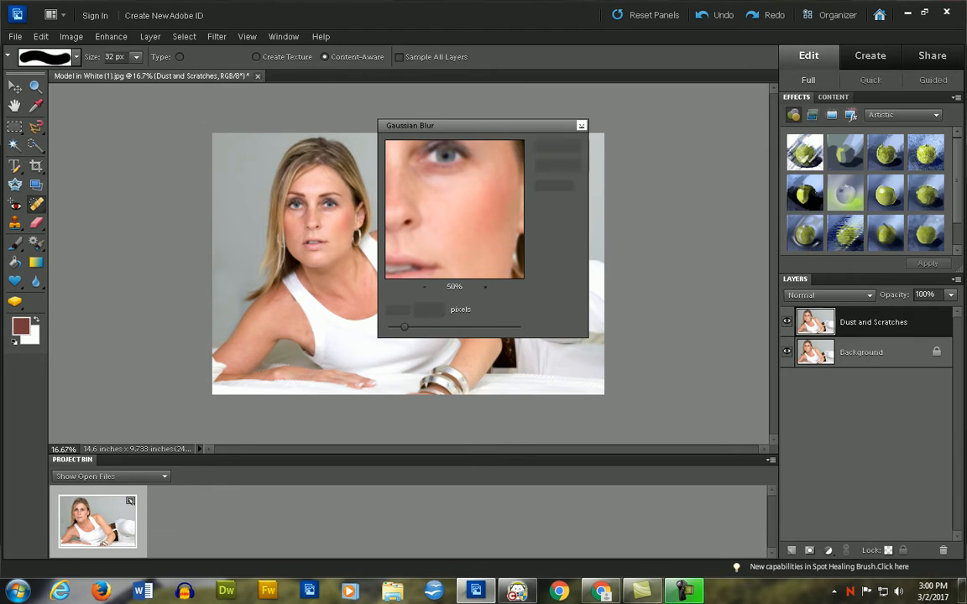
pyautogui.press('Return')
# - Read Step 4 about adding noise in the tutorial PDF in Chrome and switch back to the photo in Photoshop Elements
pyautogui.hotkey('alt', 'Tab')
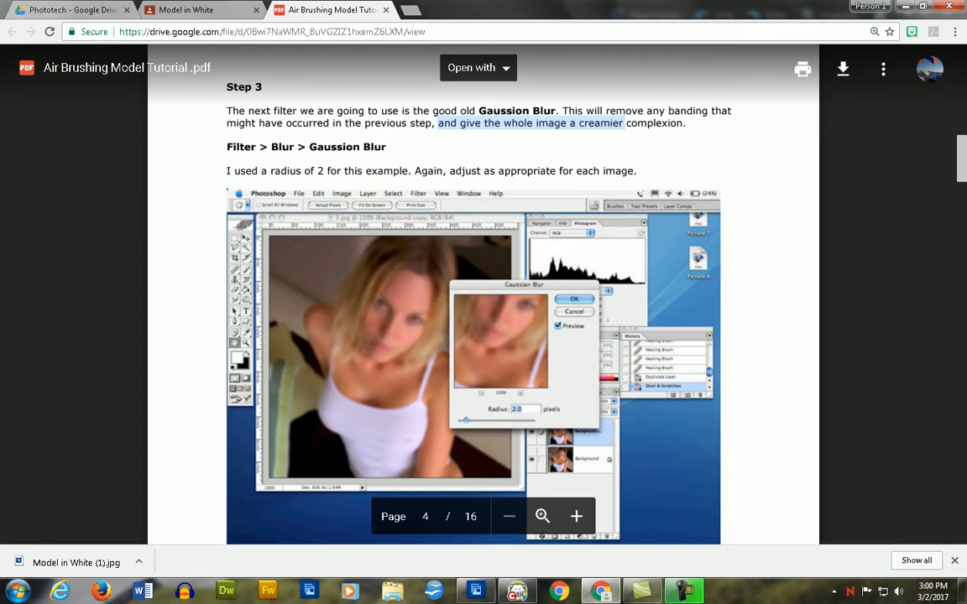
pyautogui.hotkey('alt', 'Tab')
pyautogui.hotkey('alt', 'Tab')
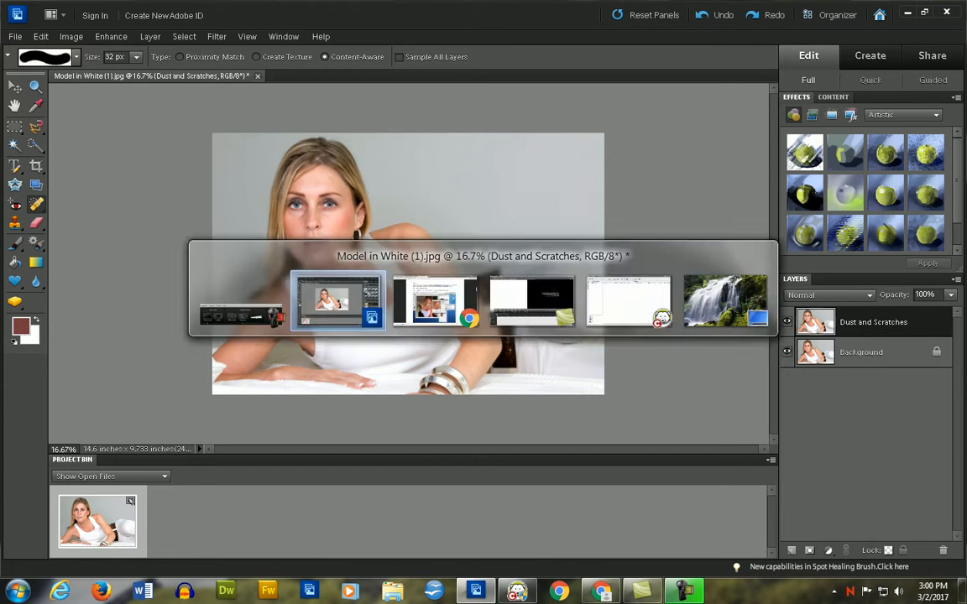
pyautogui.hotkey('alt', 'Tab')
pyautogui.hotkey('alt', 'Tab')
pyautogui.hotkey('alt', 'Tab')
pyautogui.hotkey('alt', 'Tab')
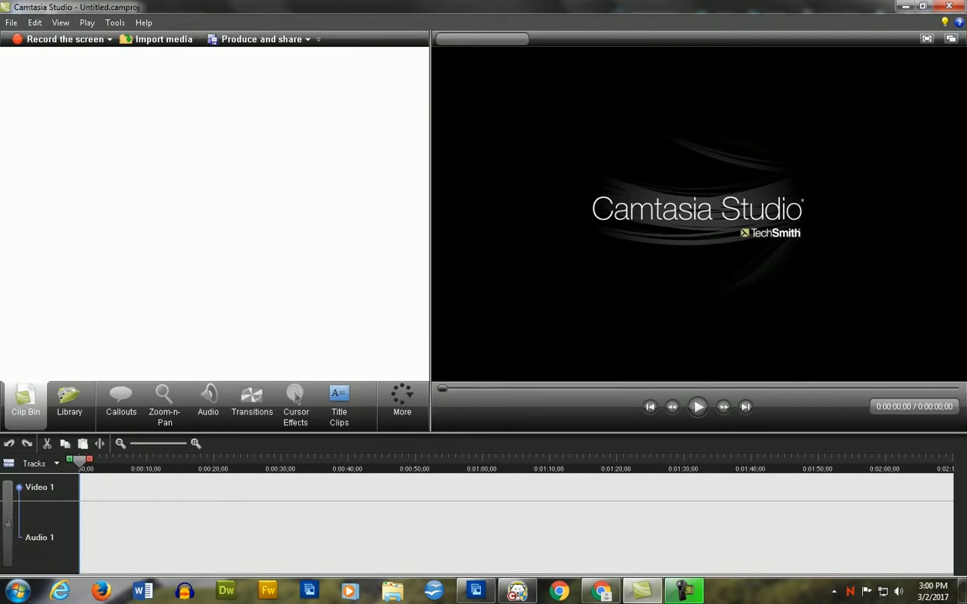
pyautogui.hotkey('alt', 'Tab')
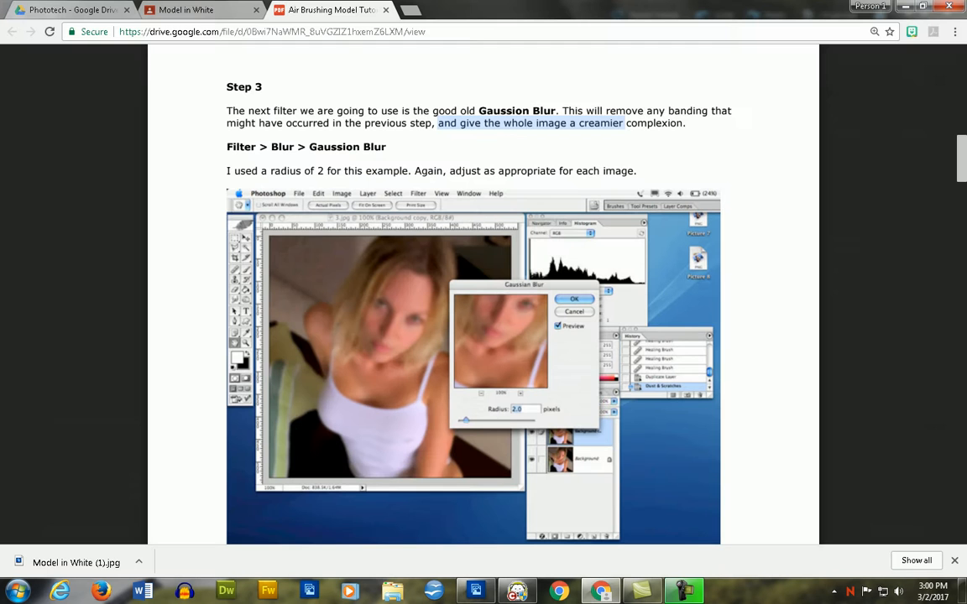
pyautogui.scroll(-10, 483, 294)
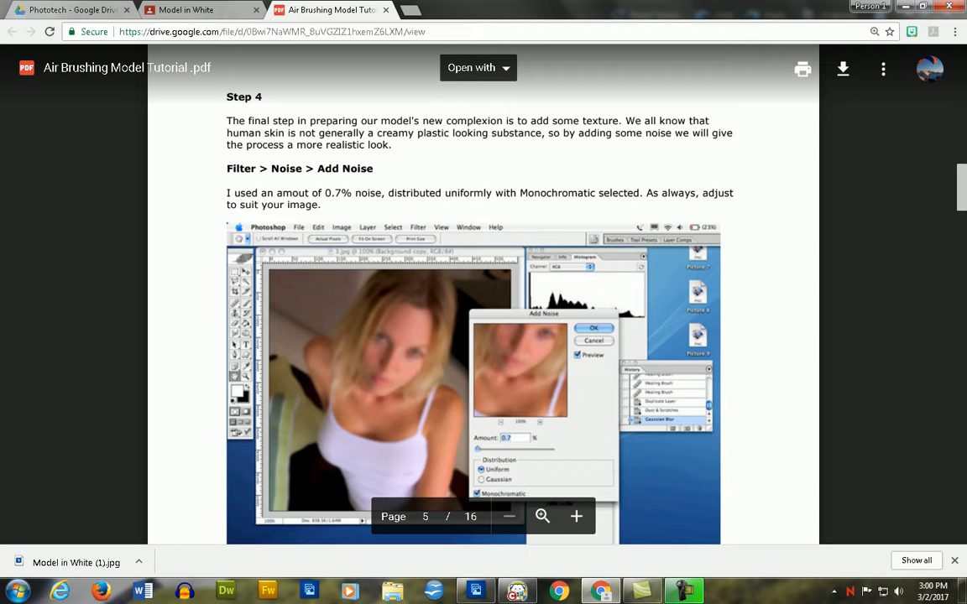
pyautogui.hotkey('alt', 'Tab')
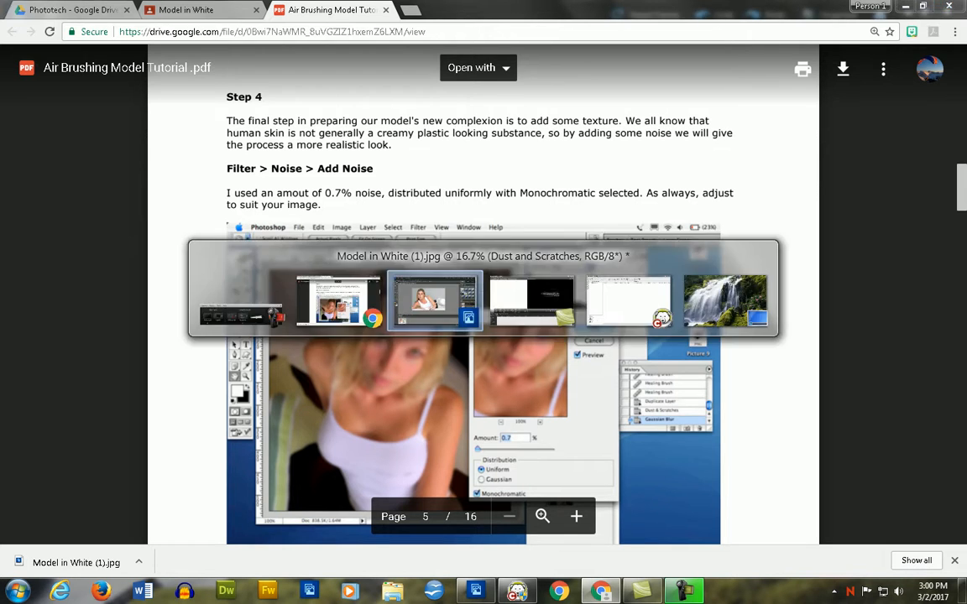
# - Start the Add Noise filter on the Dust and Scratches layer and frame the nose and cheek in its preview at 100%
pyautogui.click(217, 36)
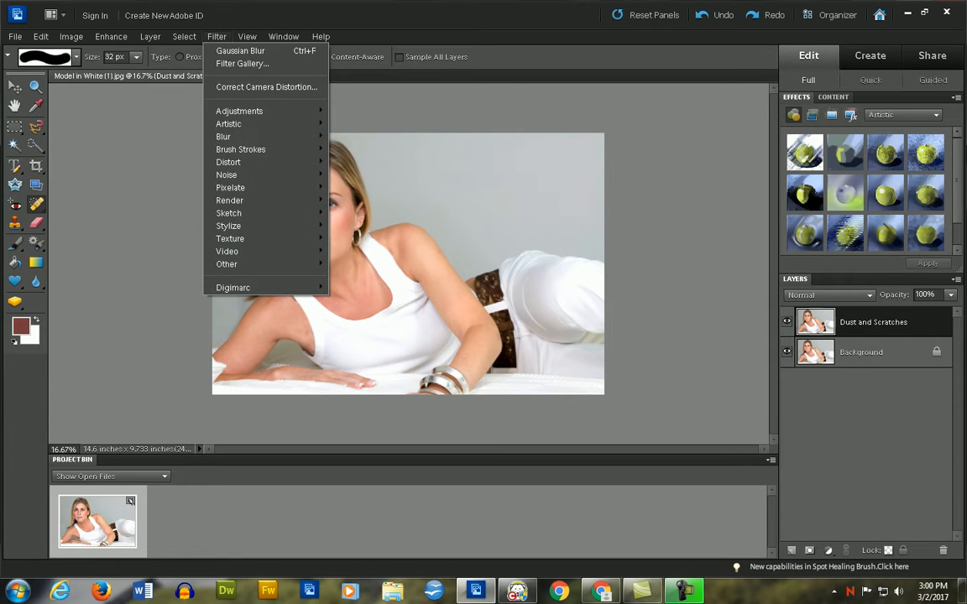
pyautogui.moveTo(260, 174)
pyautogui.click(359, 174)
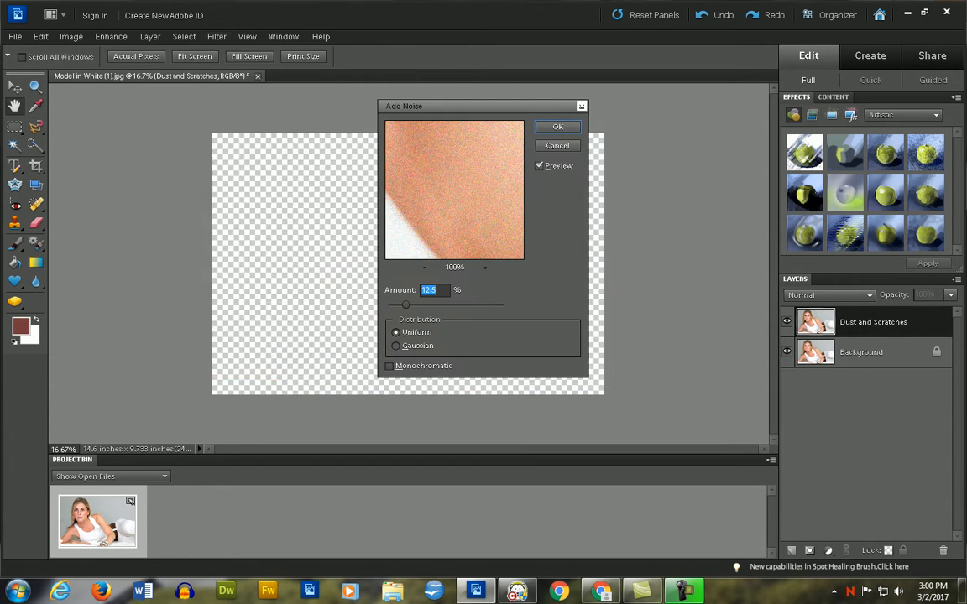
pyautogui.moveTo(432, 159); pyautogui.dragTo(457, 227)
pyautogui.moveTo(411, 185); pyautogui.dragTo(495, 209)
pyautogui.moveTo(411, 160); pyautogui.dragTo(462, 168)
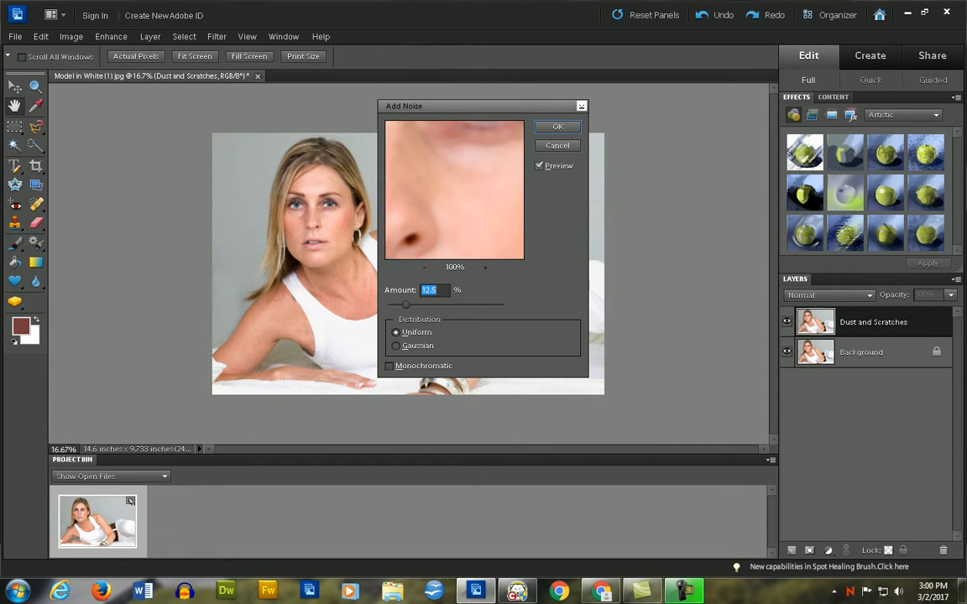
# - Check the suggested noise amount in Step 4 of the tutorial in Chrome, then apply Add Noise at 2% with Uniform distribution
pyautogui.moveTo(406, 305); pyautogui.dragTo(387, 304)
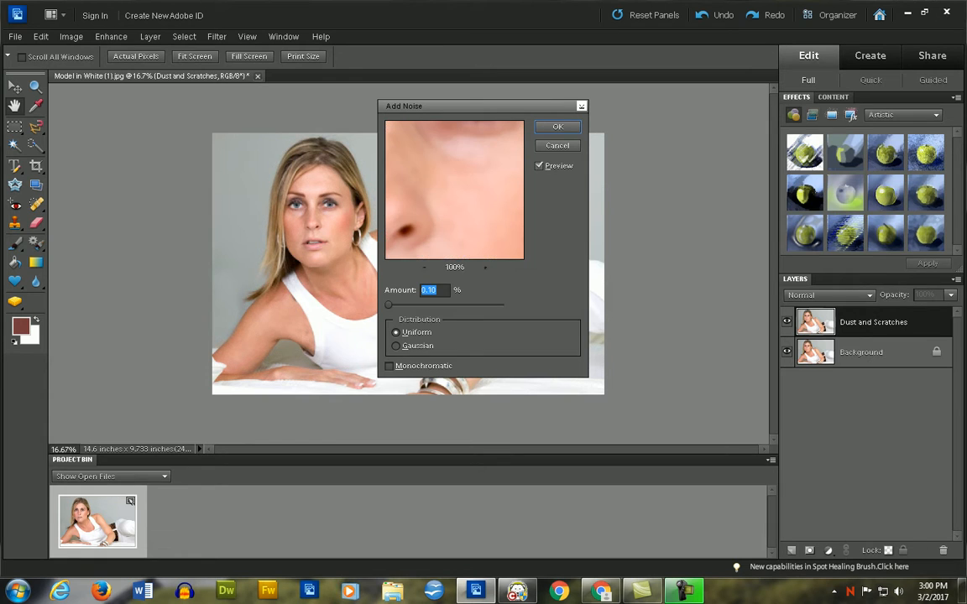
pyautogui.hotkey('alt', 'Tab')
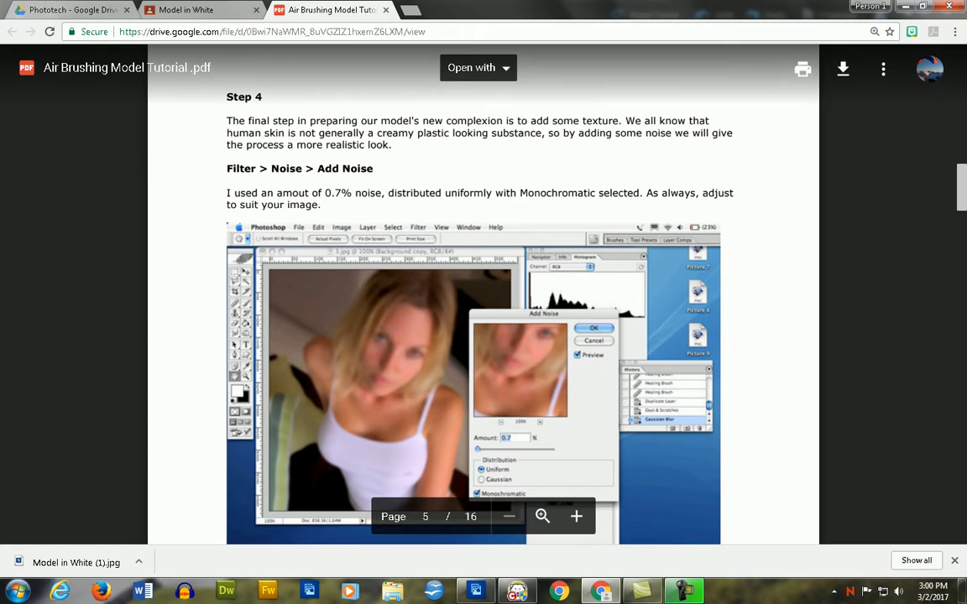
pyautogui.hotkey('alt', 'Tab')
pyautogui.moveTo(387, 304)
pyautogui.mouseDown()
pyautogui.moveTo(461, 304)
pyautogui.moveTo(402, 305)
pyautogui.mouseUp()
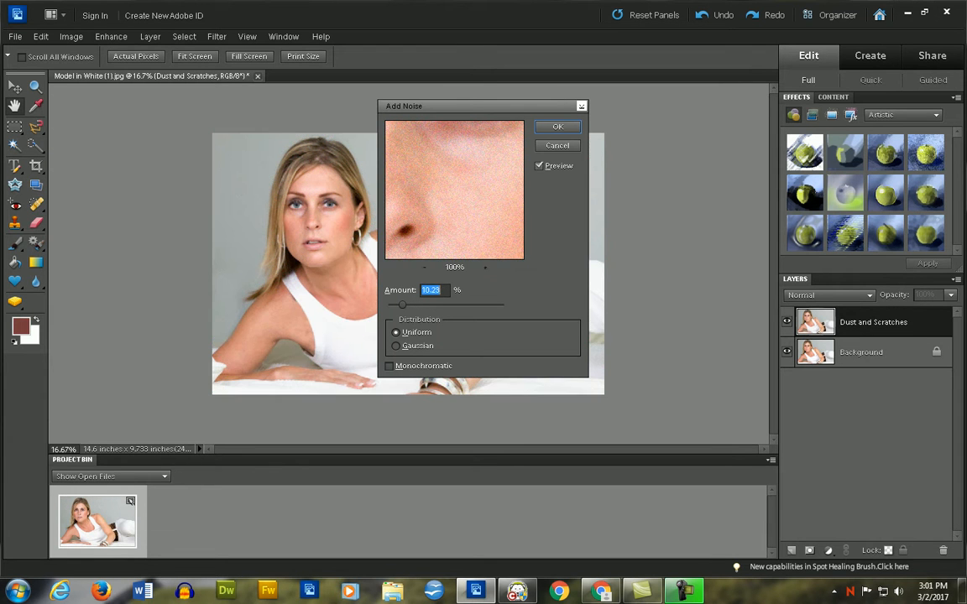
pyautogui.write('2')
pyautogui.press('Return')
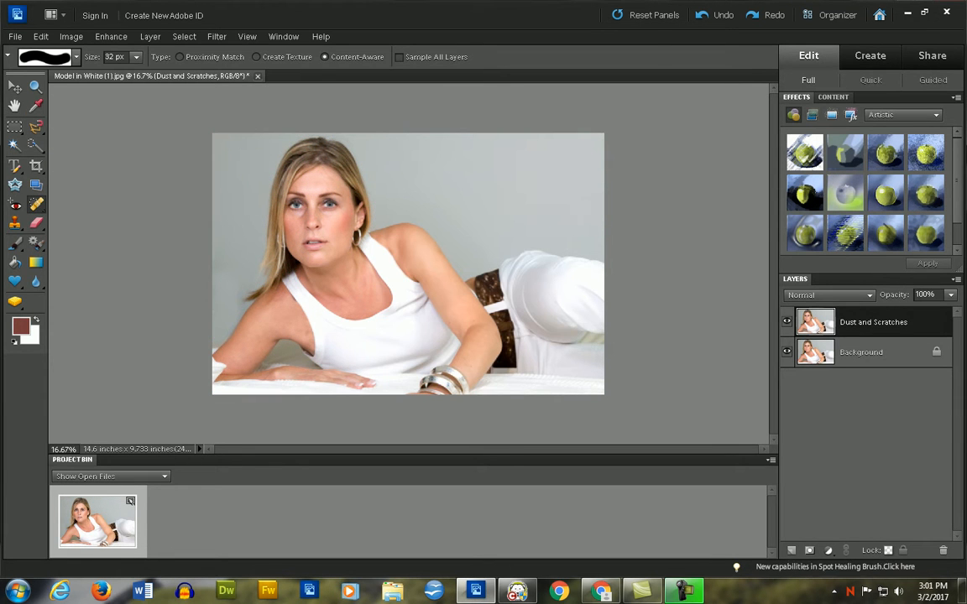
# - Compare the photo with the Step 4 example in the tutorial PDF in Chrome and read Step 5 about the layer mask
pyautogui.hotkey('alt', 'Tab')
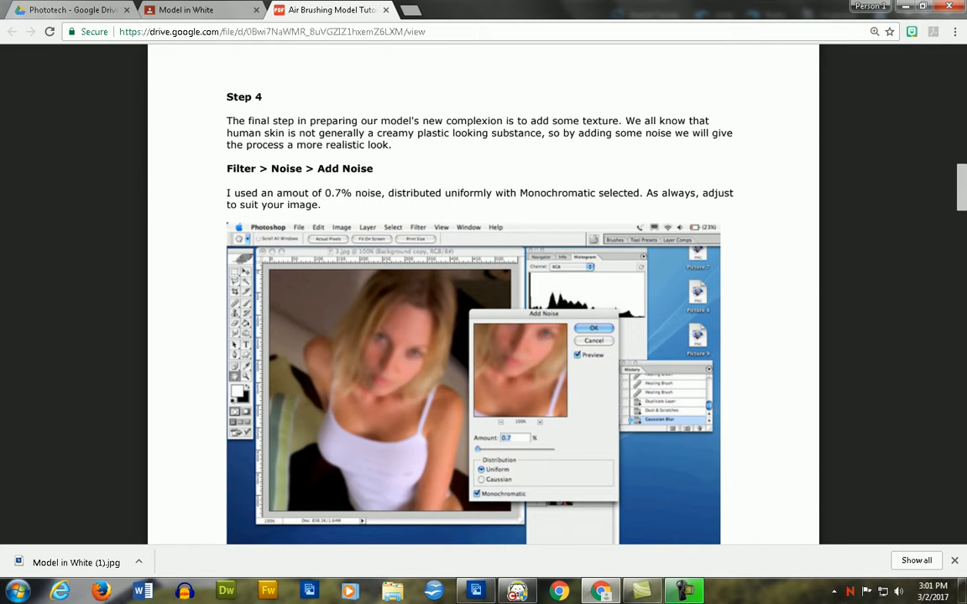
pyautogui.hotkey('alt', 'Tab')
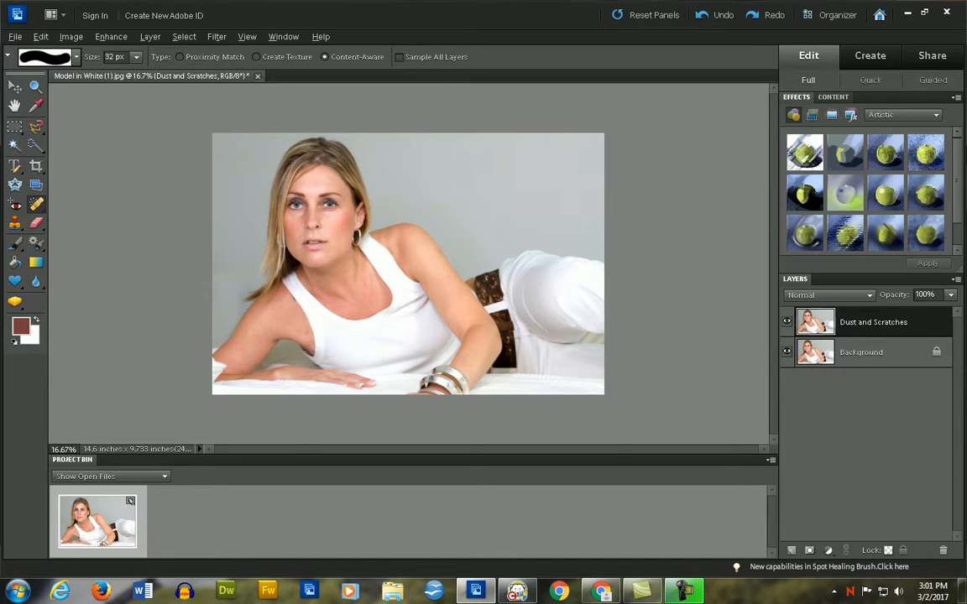
pyautogui.hotkey('alt', 'Tab')
pyautogui.scroll(-10, 483, 336)
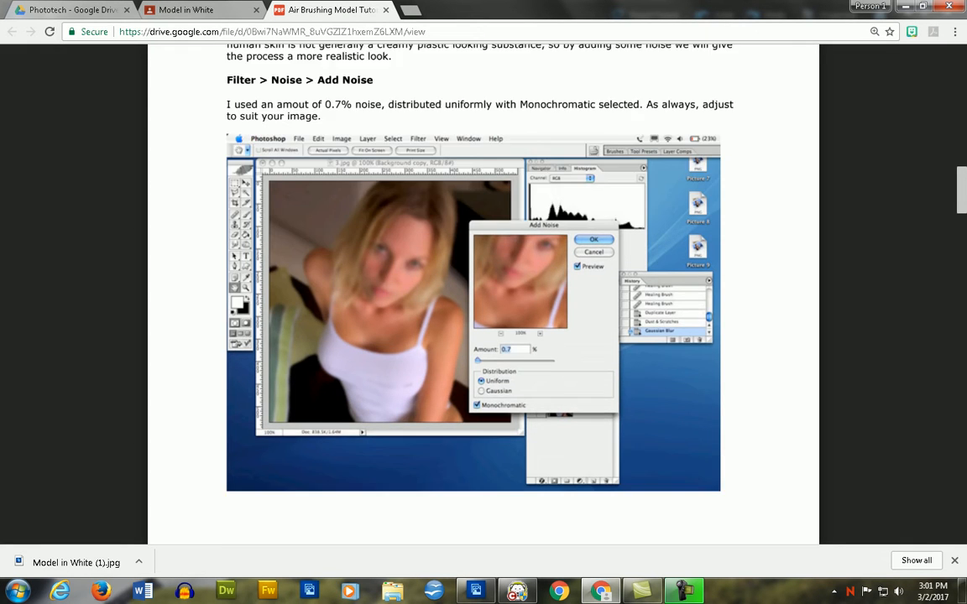
pyautogui.scroll(-3, 483, 335)
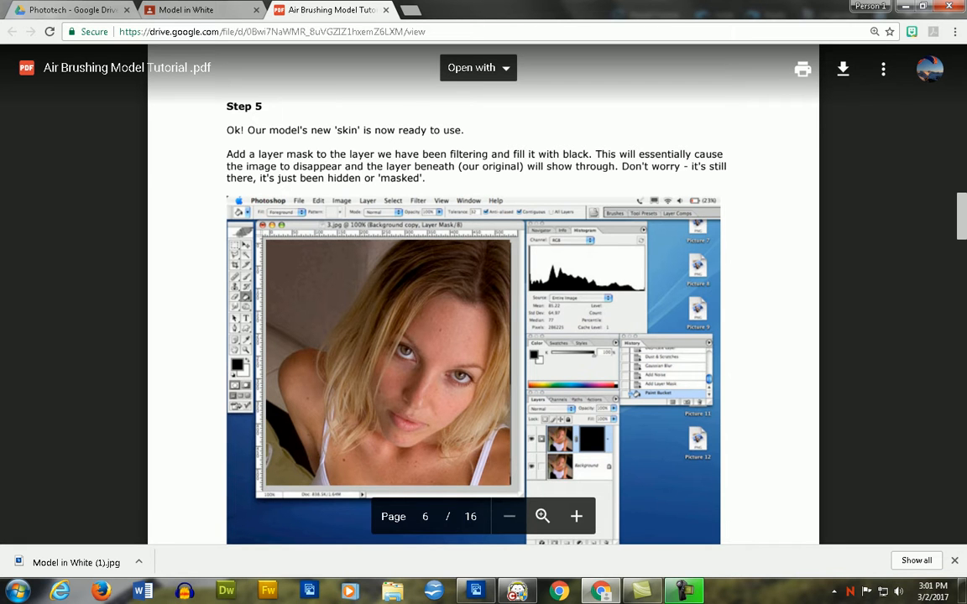
# - Return to Photoshop Elements, add a layer mask to the Dust and Scratches layer and fill it with black
pyautogui.hotkey('alt', 'Tab')
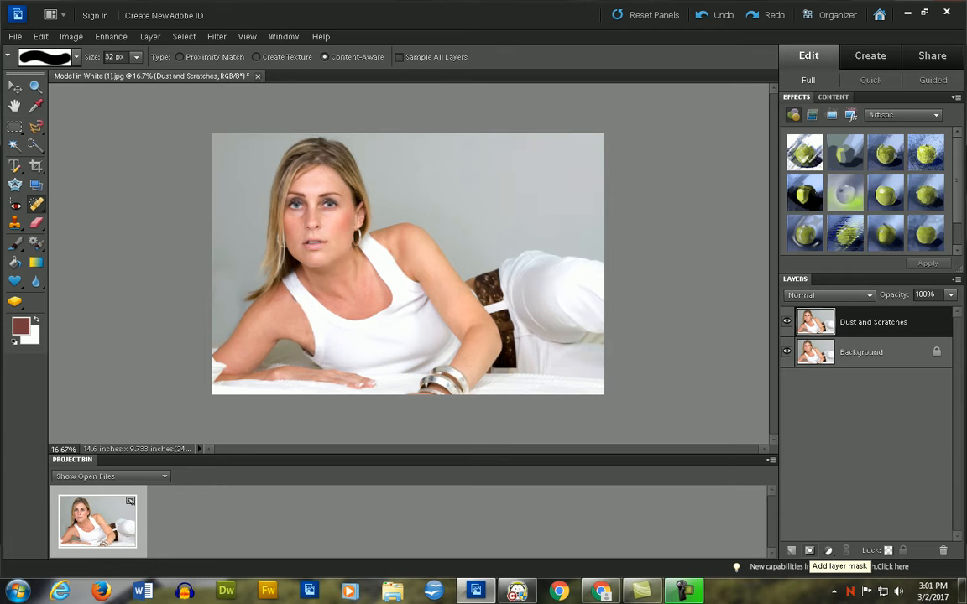
pyautogui.click(809, 550)
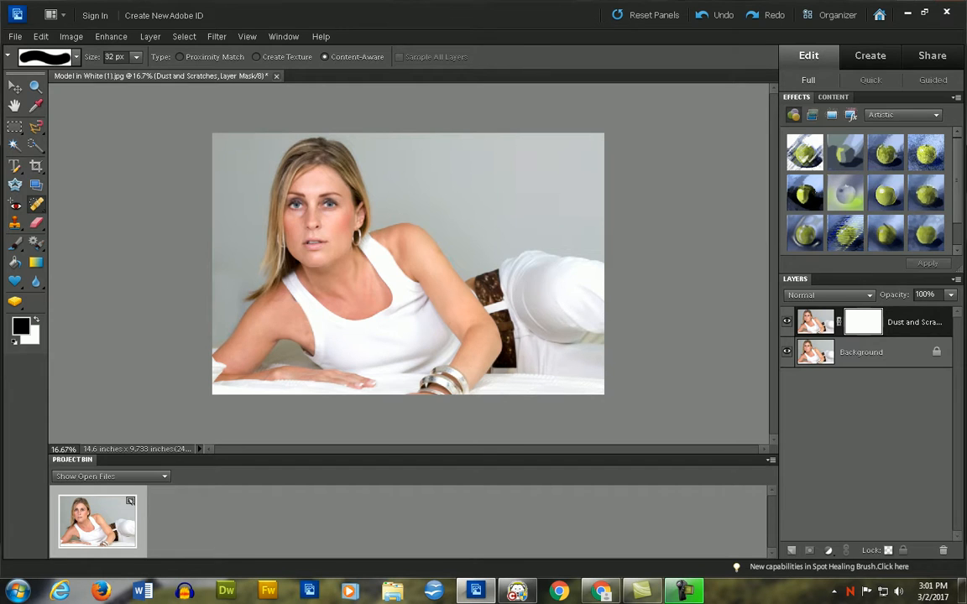
pyautogui.hotkey('alt', 'Tab')
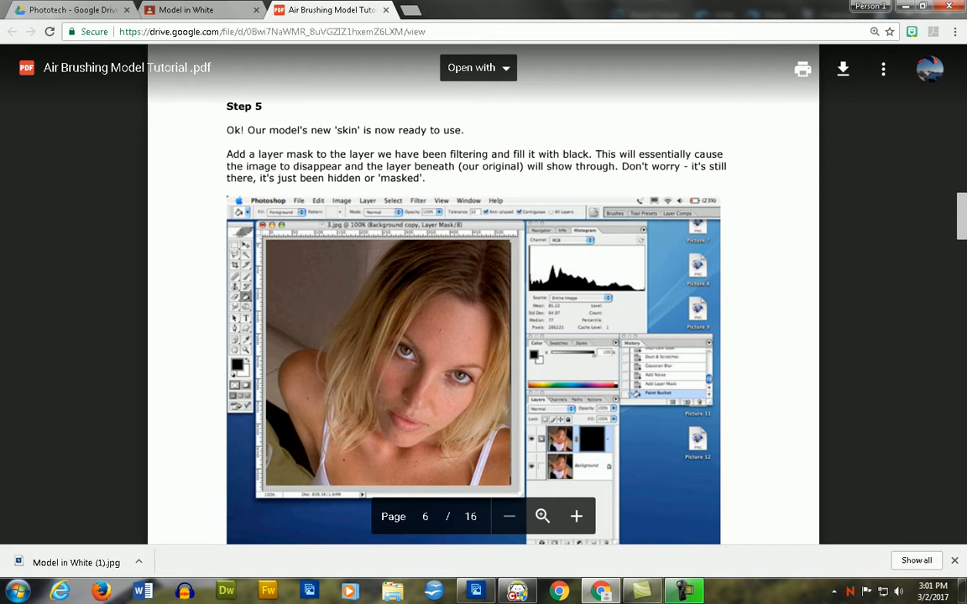
pyautogui.hotkey('alt', 'Tab')
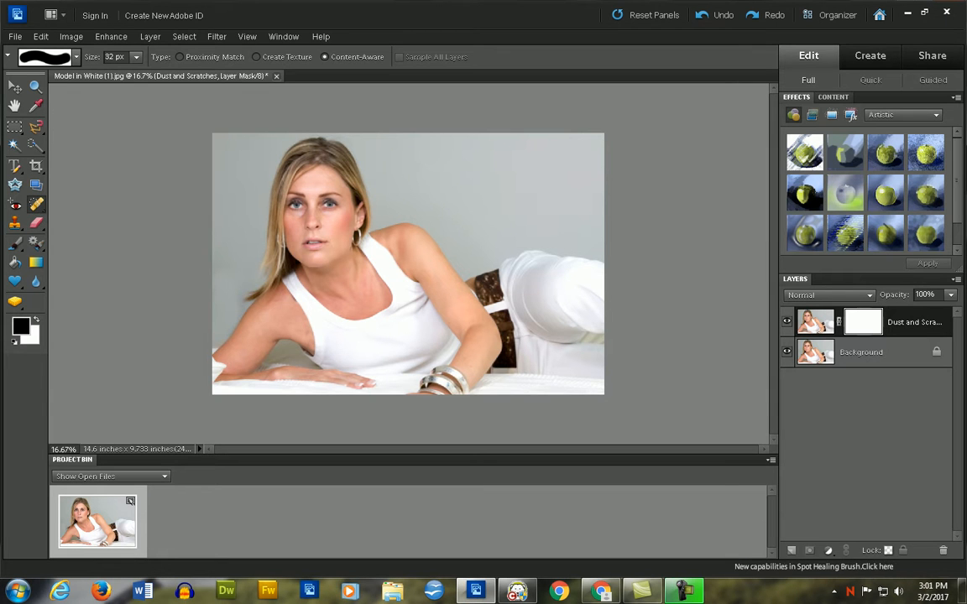
pyautogui.press('k')
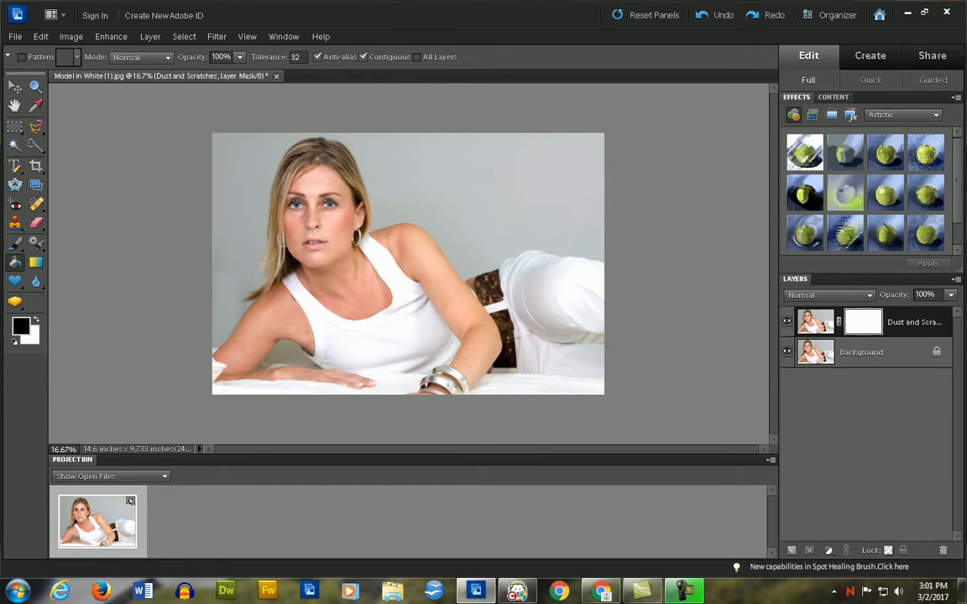
pyautogui.hotkey('alt', 'BackSpace')
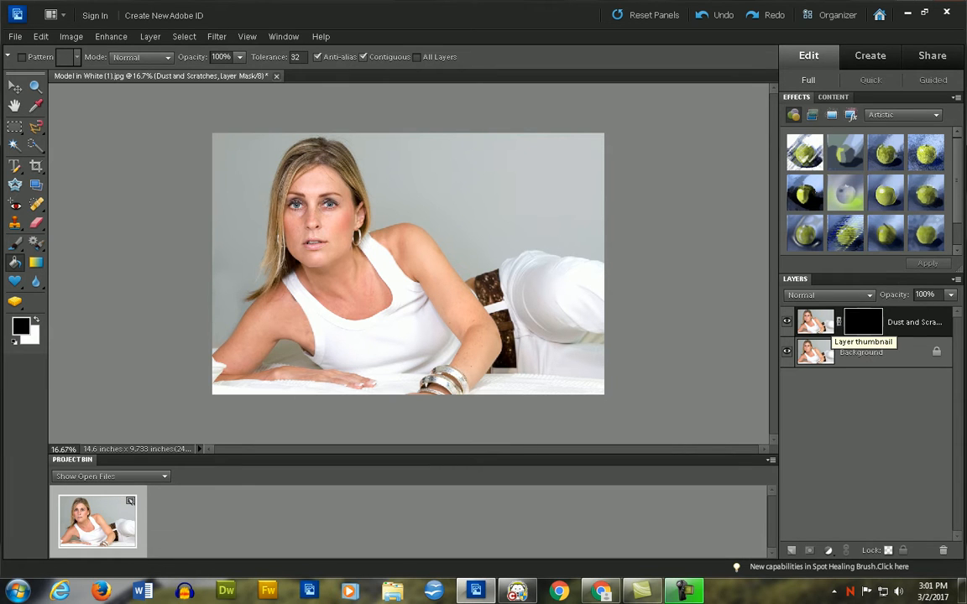
# - Read Step 6 in the tutorial PDF in Chrome about painting the new skin with a soft white brush
pyautogui.hotkey('alt', 'Tab')
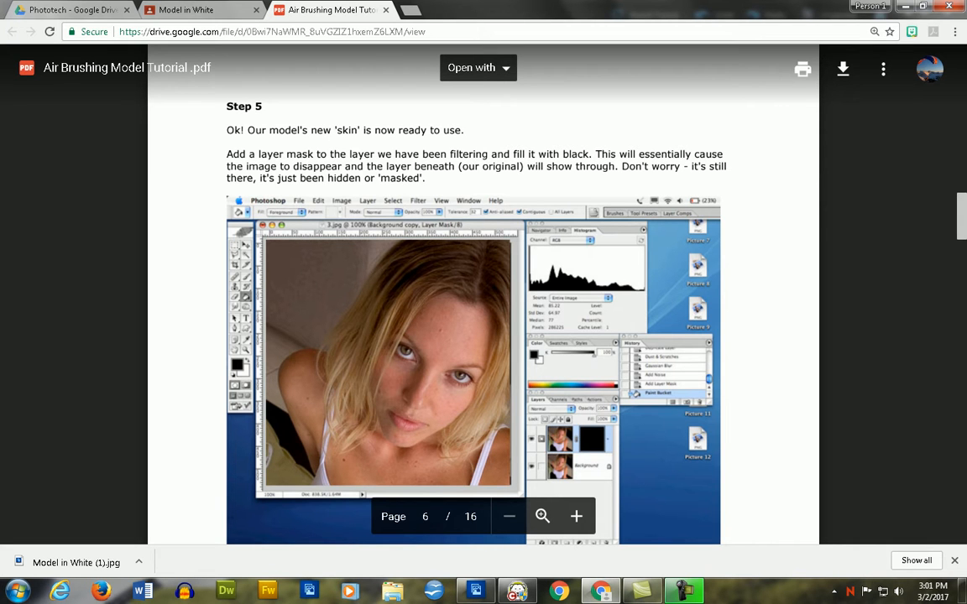
pyautogui.scroll(-5, 484, 293)
pyautogui.scroll(-4, 483, 294)
pyautogui.scroll(-1, 484, 294)
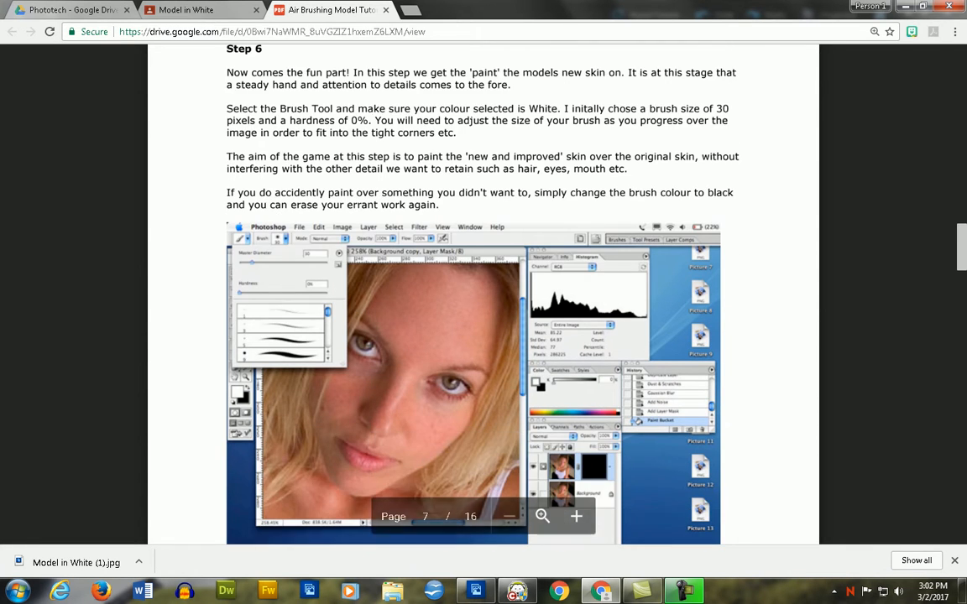
pyautogui.scroll(1, 483, 294)
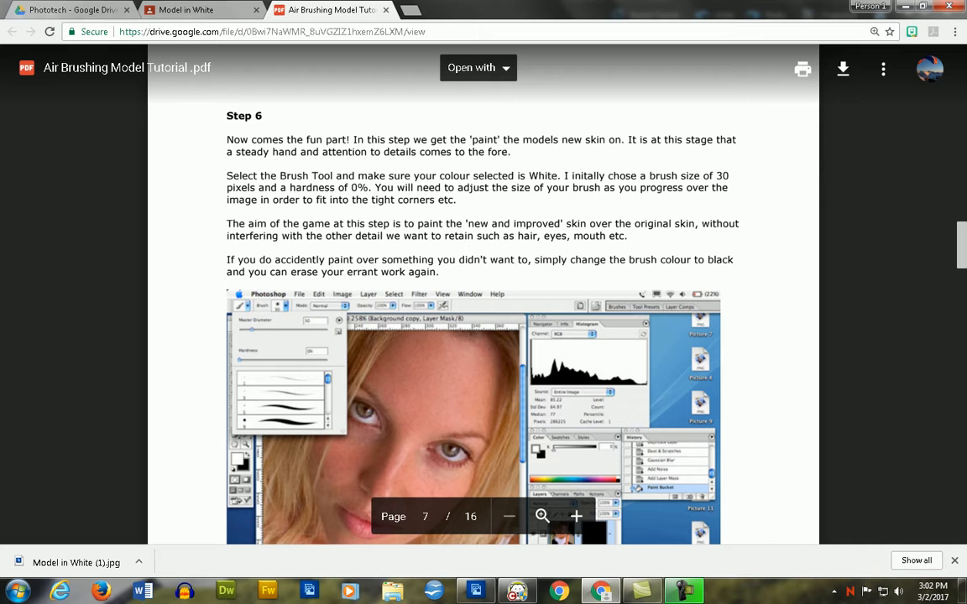
pyautogui.moveTo(279, 176); pyautogui.dragTo(437, 176)
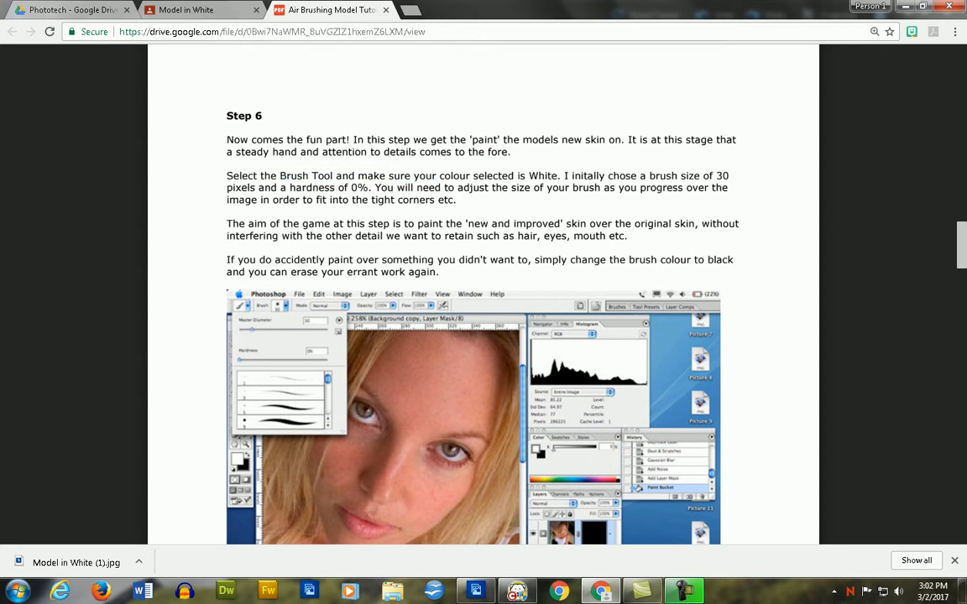
# - Return to Photoshop Elements and set up the Brush tool with white foreground colour and the soft round 100 px brush
pyautogui.hotkey('alt', 'Tab')
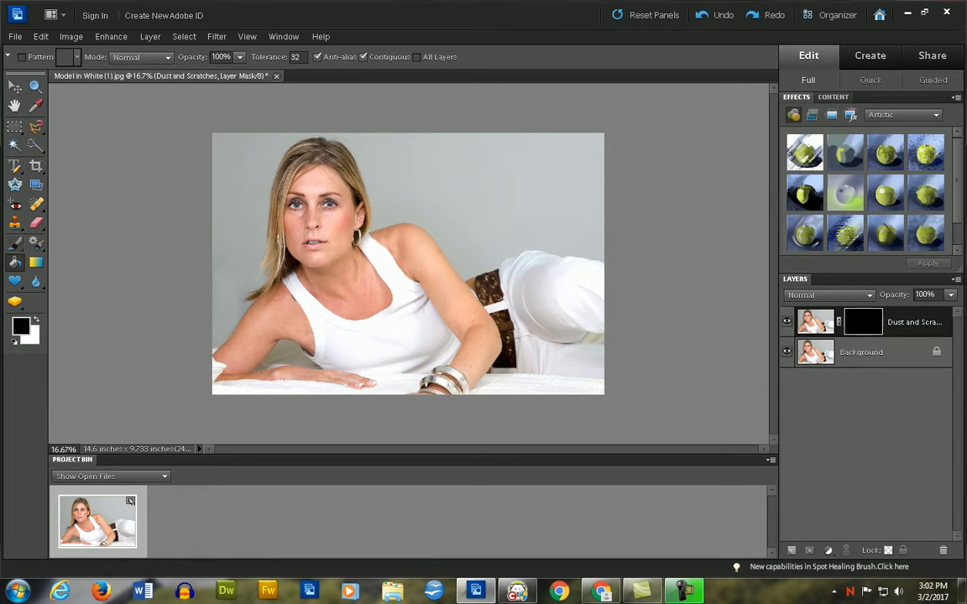
pyautogui.press('b')
pyautogui.press('x')
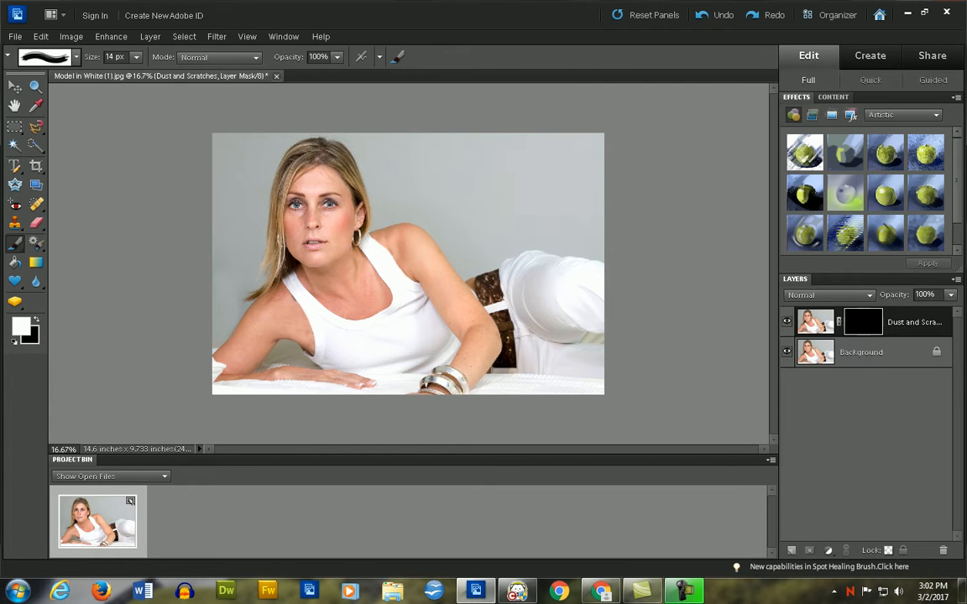
pyautogui.click(76, 57)
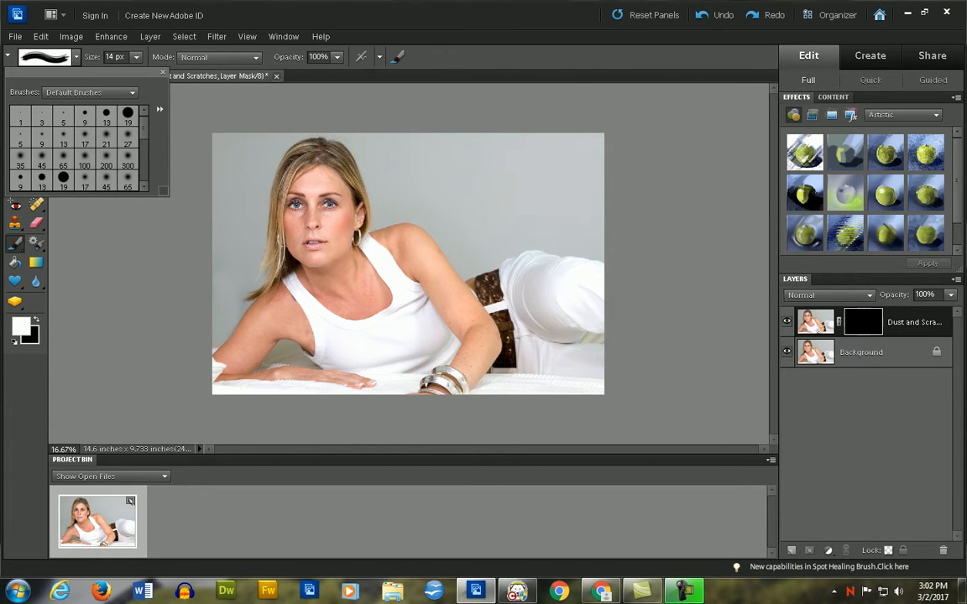
pyautogui.click(20, 156)
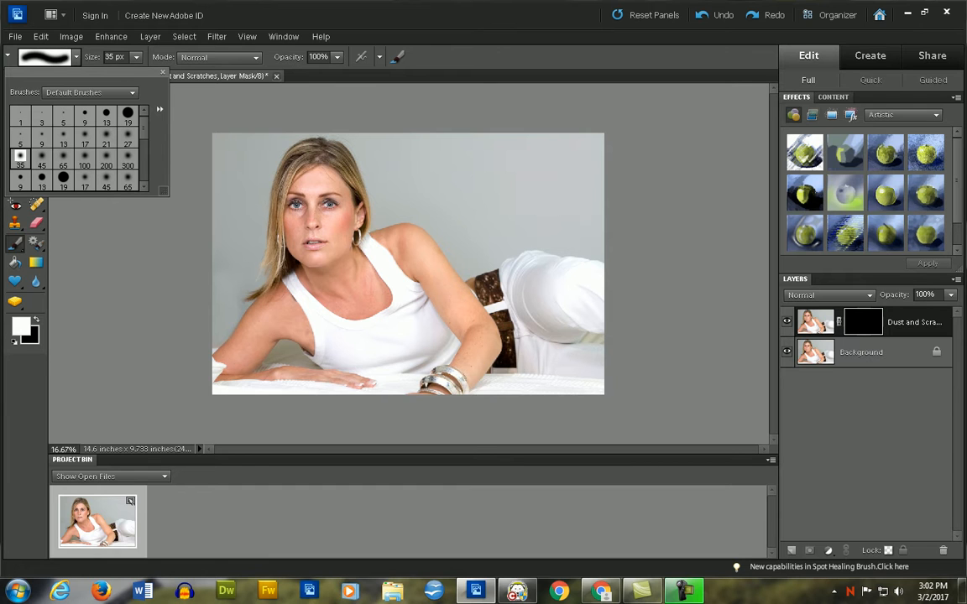
pyautogui.click(41, 156)
pyautogui.click(84, 156)
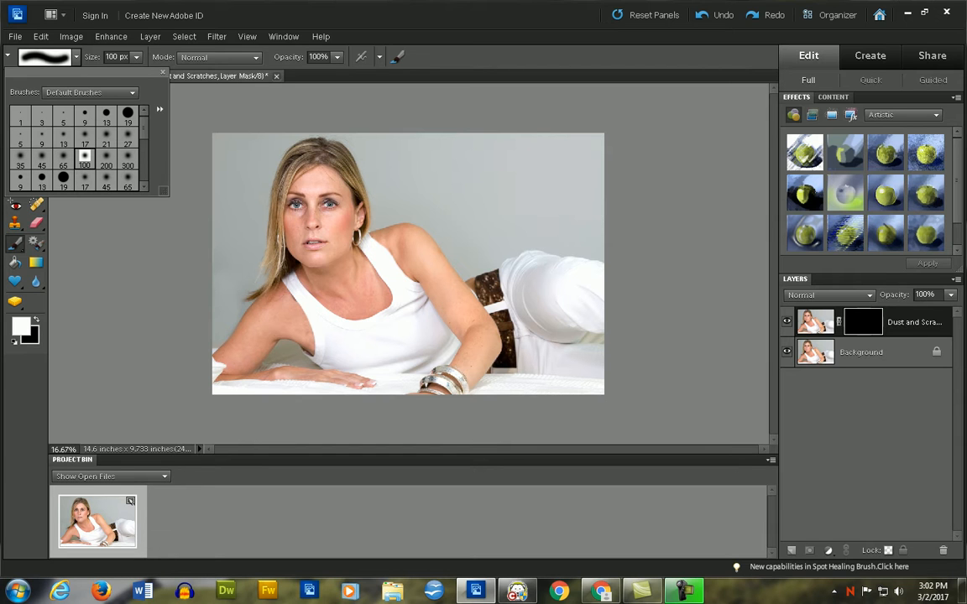
pyautogui.press('Escape')
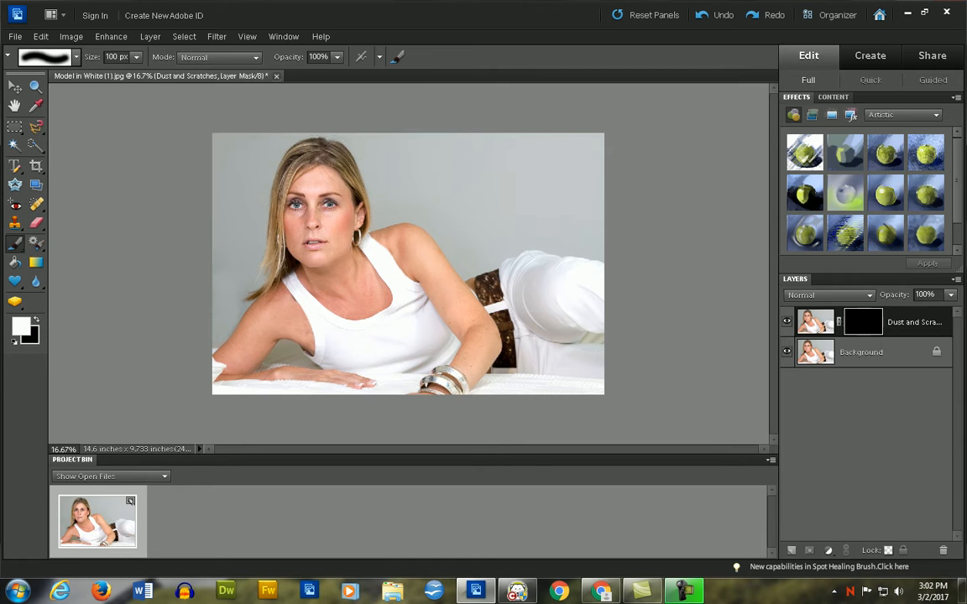
# - Paint white on the Dust and Scratches mask over the cheeks, nose and chin at 66.7% zoom, avoiding the mouth
pyautogui.hotkey('ctrl', '=')
pyautogui.hotkey('ctrl', '=')
pyautogui.hotkey('ctrl', '=')
pyautogui.hotkey('ctrl', '=')
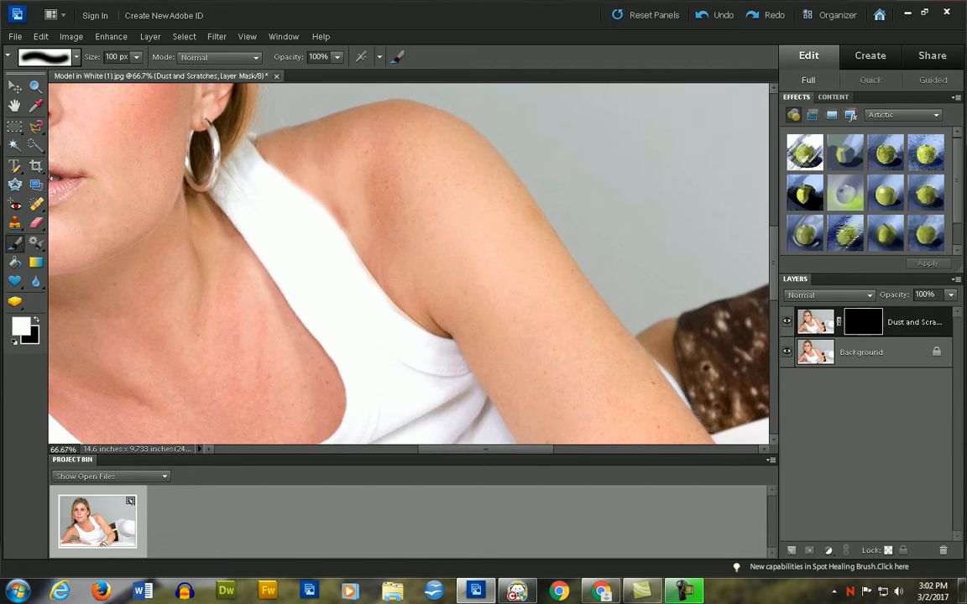
pyautogui.hotkey('ctrl', '-')
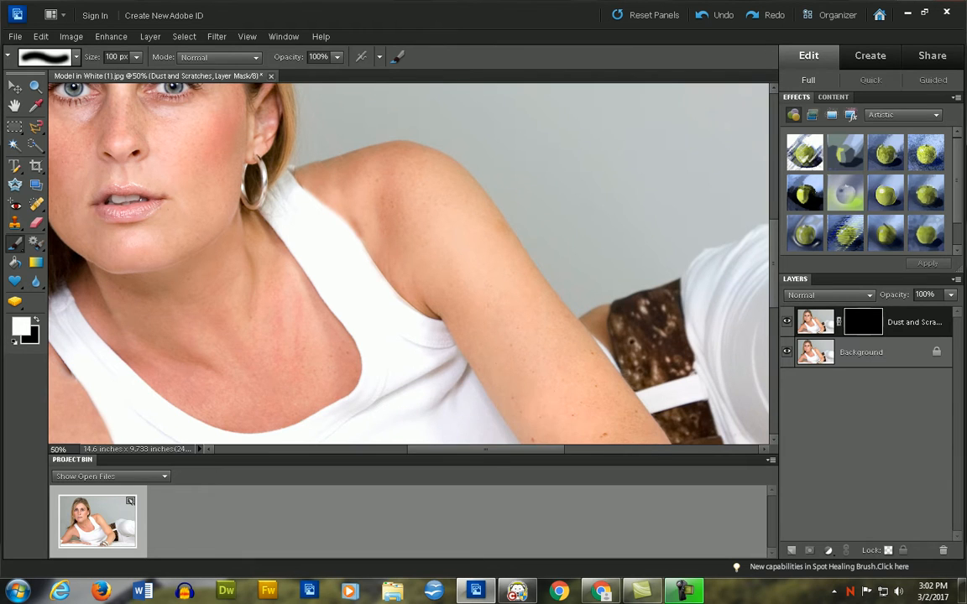
pyautogui.scroll(3, 409, 263)
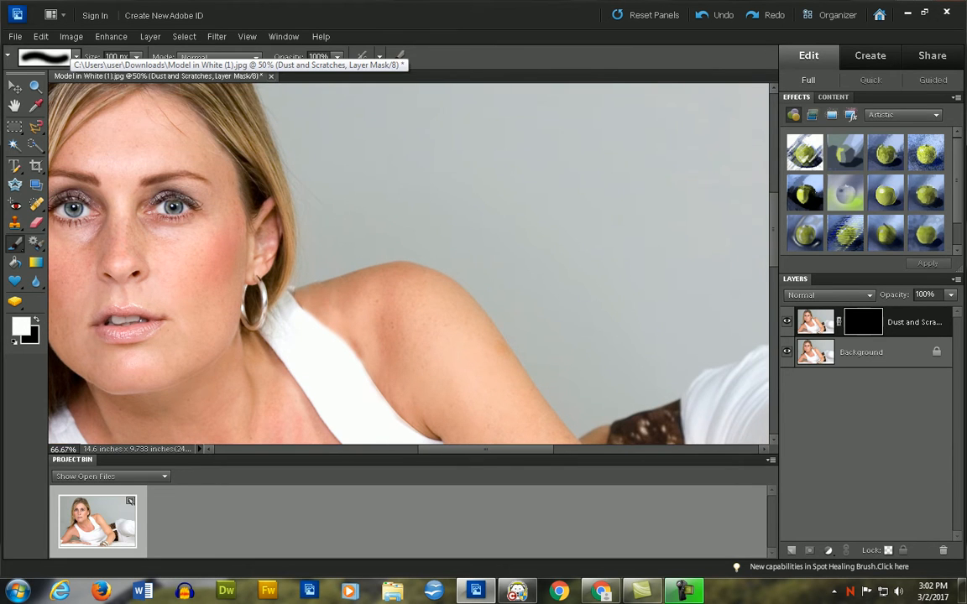
pyautogui.hotkey('ctrl', '=')
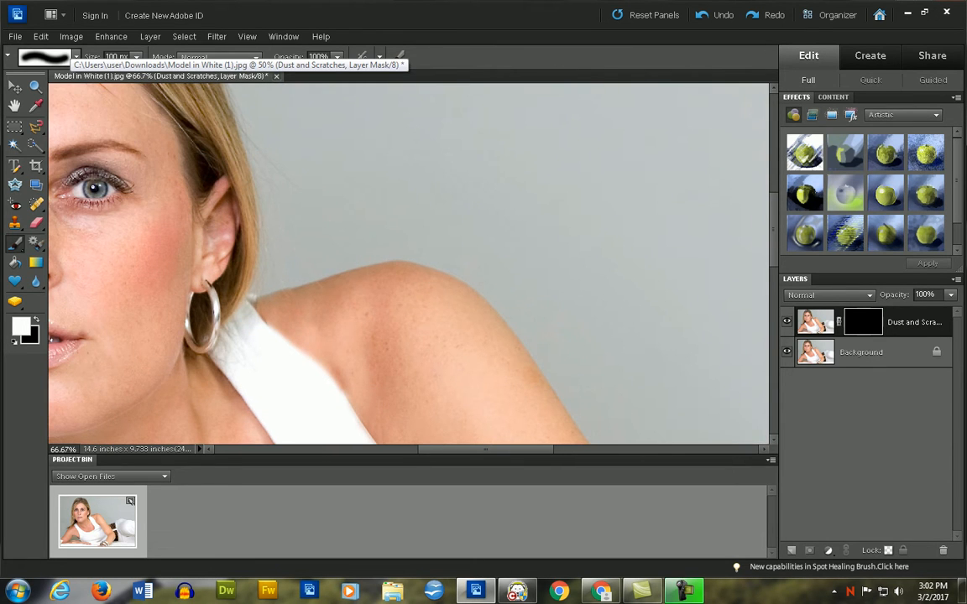
pyautogui.hscroll(-5, 409, 264)
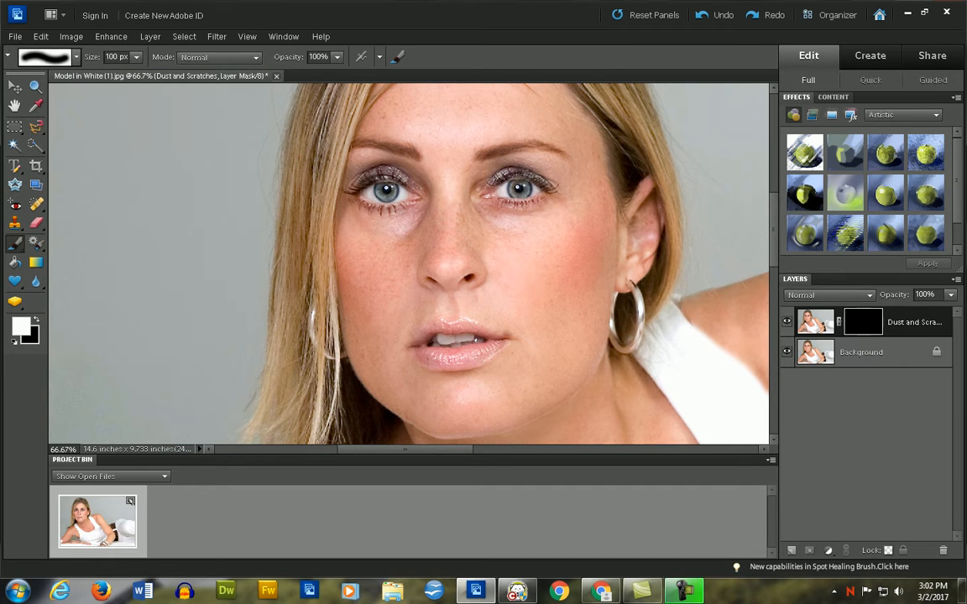
pyautogui.hotkey('ctrl', 'i')
pyautogui.moveTo(582, 285); pyautogui.dragTo(587, 369)
pyautogui.moveTo(554, 285); pyautogui.dragTo(537, 377)
pyautogui.moveTo(357, 256); pyautogui.dragTo(373, 327)
pyautogui.moveTo(378, 344); pyautogui.dragTo(545, 361)
# - Hide and reshow the Background layer to inspect the painted skin, and paint the mask white over the eye on the photo's right side
pyautogui.click(786, 352)
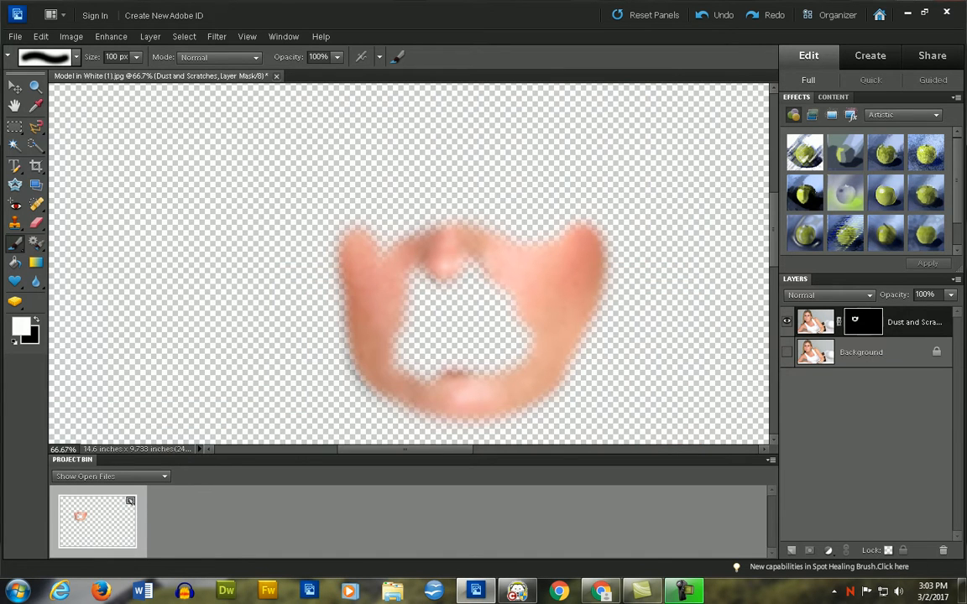
pyautogui.click(786, 351)
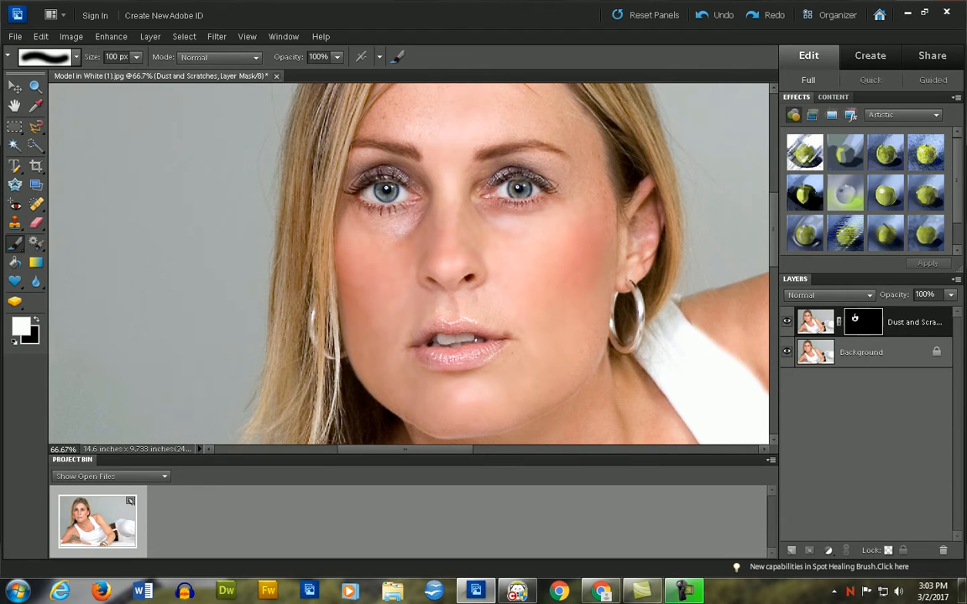
pyautogui.moveTo(541, 186); pyautogui.dragTo(500, 182)
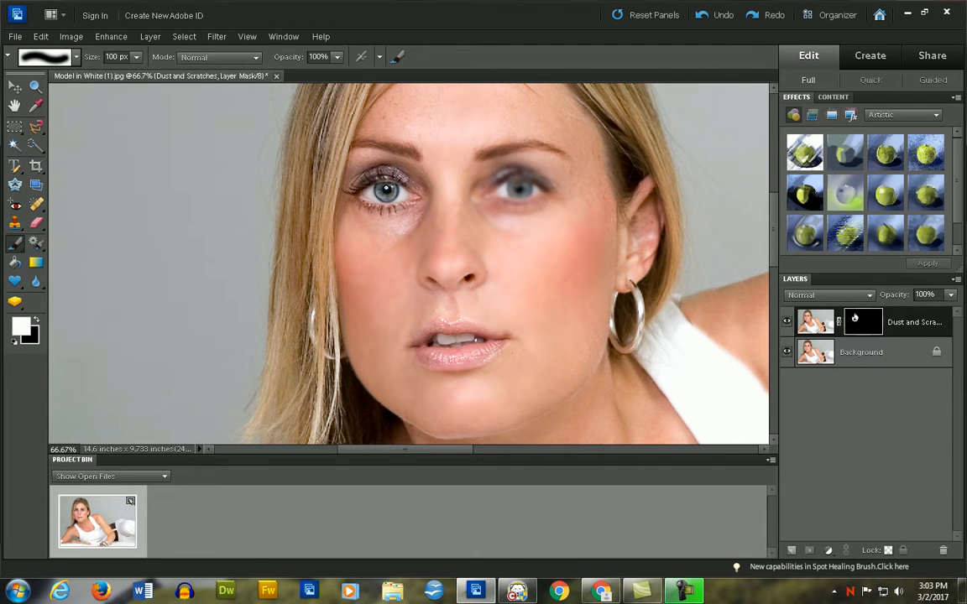
# - Hide the Background layer, paint black on the Dust and Scratches mask over the smoothed eye, and reshow the Background layer
pyautogui.click(787, 351)
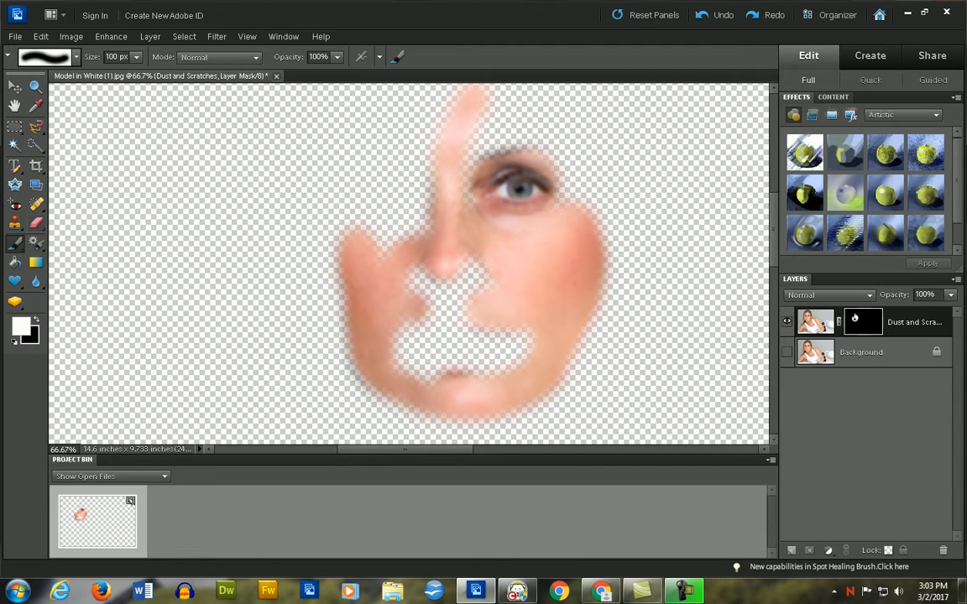
pyautogui.press('x')
pyautogui.moveTo(496, 187)
pyautogui.mouseDown()
pyautogui.moveTo(508, 179)
pyautogui.moveTo(488, 188)
pyautogui.moveTo(534, 188)
pyautogui.moveTo(476, 150)
pyautogui.moveTo(442, 144)
pyautogui.mouseUp()
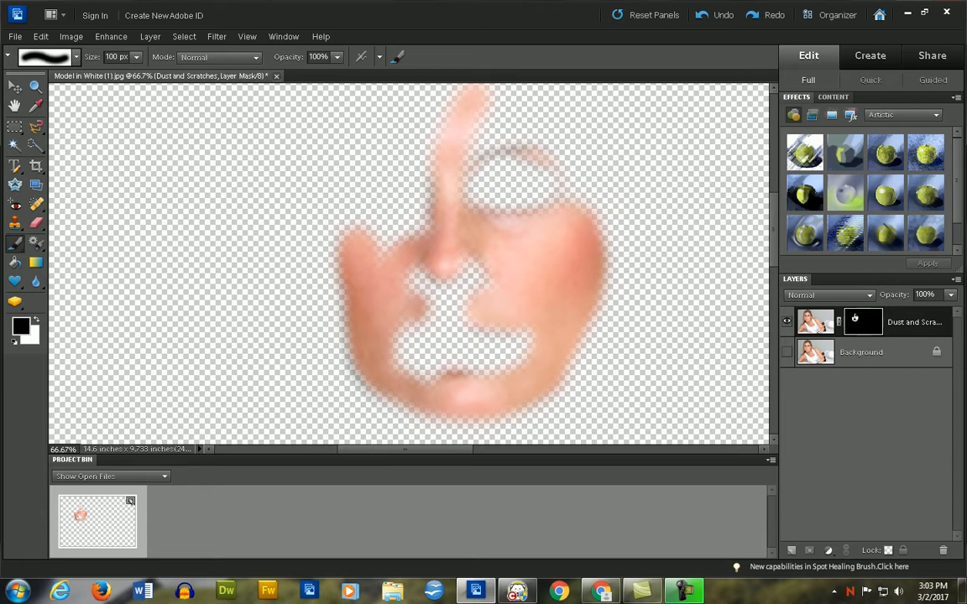
pyautogui.click(786, 353)
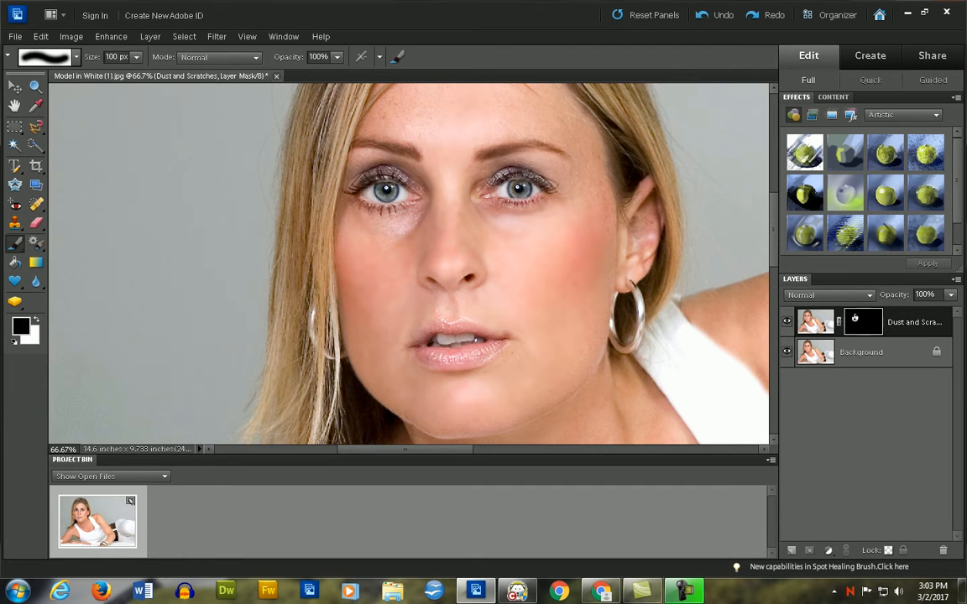
# - Switch the foreground colour back to white and paint the Dust and Scratches mask over the forehead, avoiding the eyebrows
pyautogui.press('x')
pyautogui.scroll(3, 409, 264)
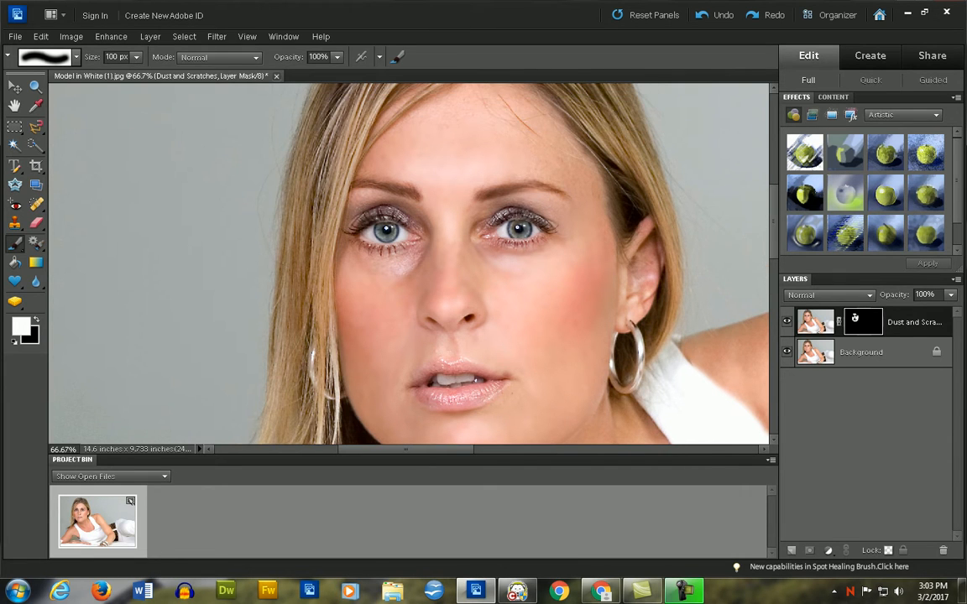
pyautogui.scroll(3, 408, 263)
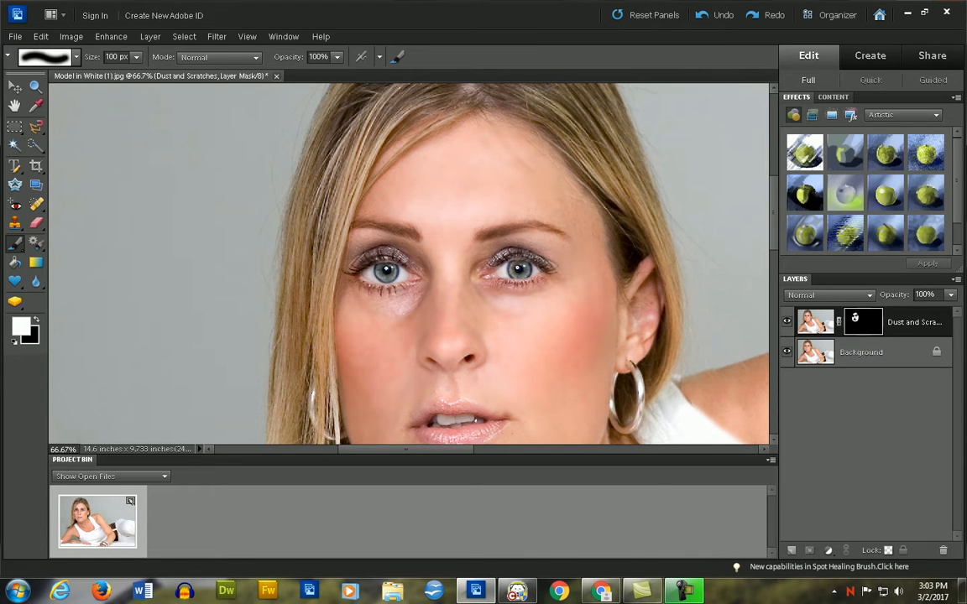
pyautogui.moveTo(503, 159); pyautogui.dragTo(541, 172)
# - Reduce the brush to 37 px, paint white around the nose, eyes and lips, and check the coverage with the Background layer hidden
pyautogui.click(136, 57)
pyautogui.moveTo(120, 74)
pyautogui.mouseDown()
pyautogui.moveTo(98, 74)
pyautogui.moveTo(109, 74)
pyautogui.mouseUp()
pyautogui.click(786, 352)
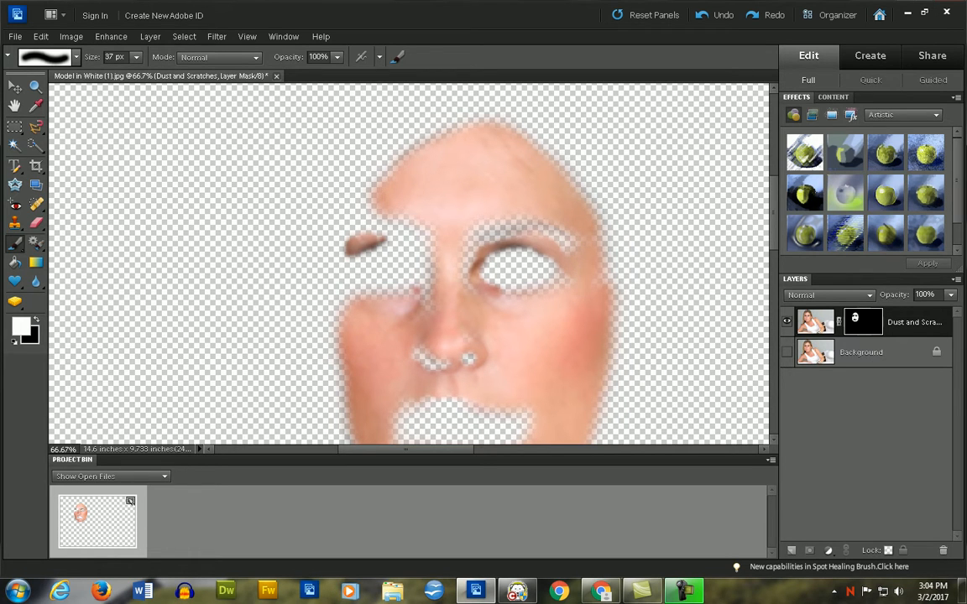
pyautogui.scroll(-3, 409, 263)
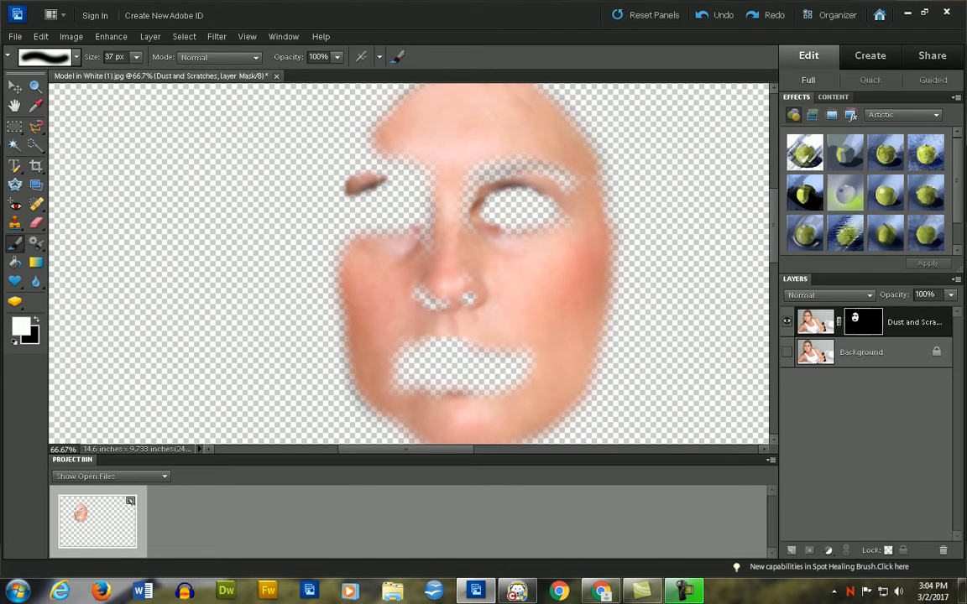
pyautogui.click(786, 352)
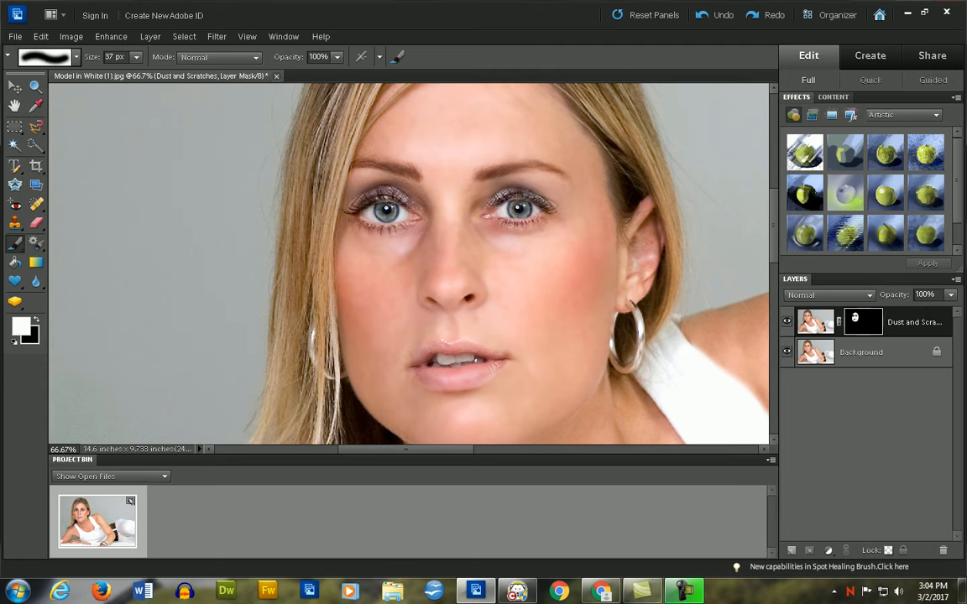
# - Set the brush size to 55 px and paint white on the Dust and Scratches mask over the model's shoulder and upper arm
pyautogui.scroll(-5, 409, 264)
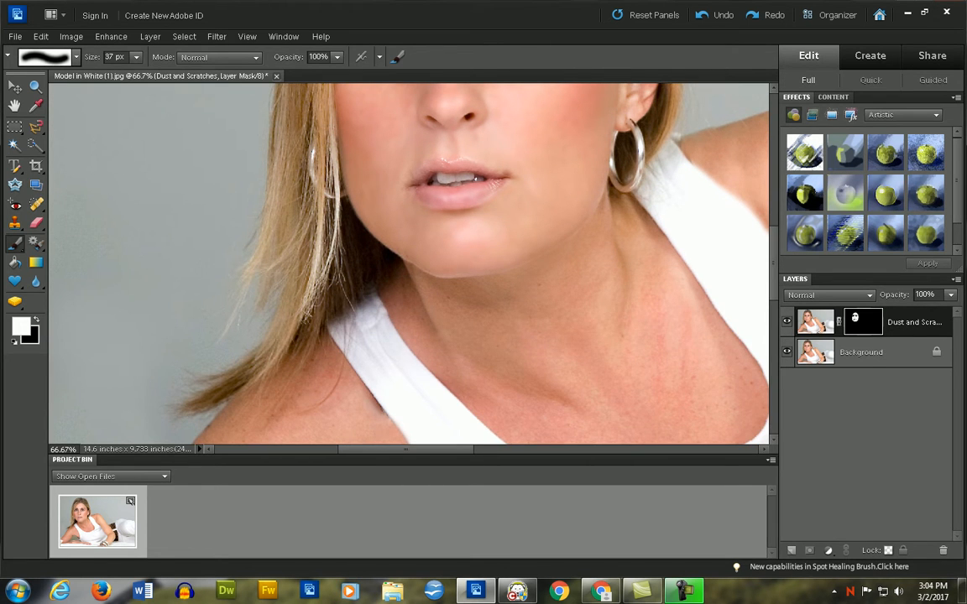
pyautogui.hscroll(10, 409, 263)
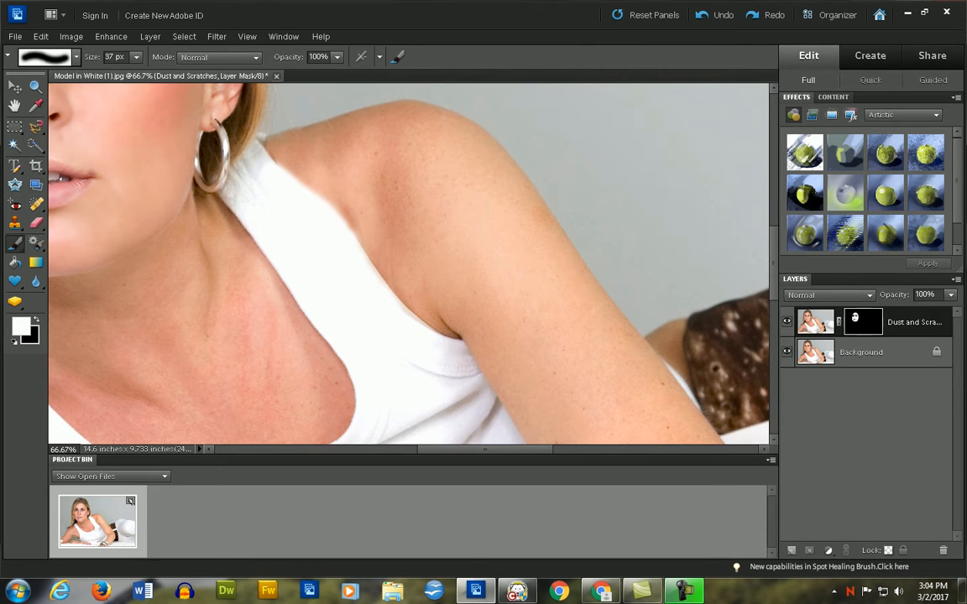
pyautogui.click(337, 57)
pyautogui.moveTo(337, 73)
pyautogui.mouseDown()
pyautogui.moveTo(327, 73)
pyautogui.moveTo(337, 73)
pyautogui.mouseUp()
pyautogui.click(137, 57)
pyautogui.moveTo(139, 73)
pyautogui.mouseDown()
pyautogui.moveTo(182, 73)
pyautogui.moveTo(146, 73)
pyautogui.mouseUp()
pyautogui.press('Return')
pyautogui.moveTo(480, 172); pyautogui.dragTo(507, 239)
pyautogui.hscroll(-6, 408, 264)
pyautogui.scroll(3, 408, 263)
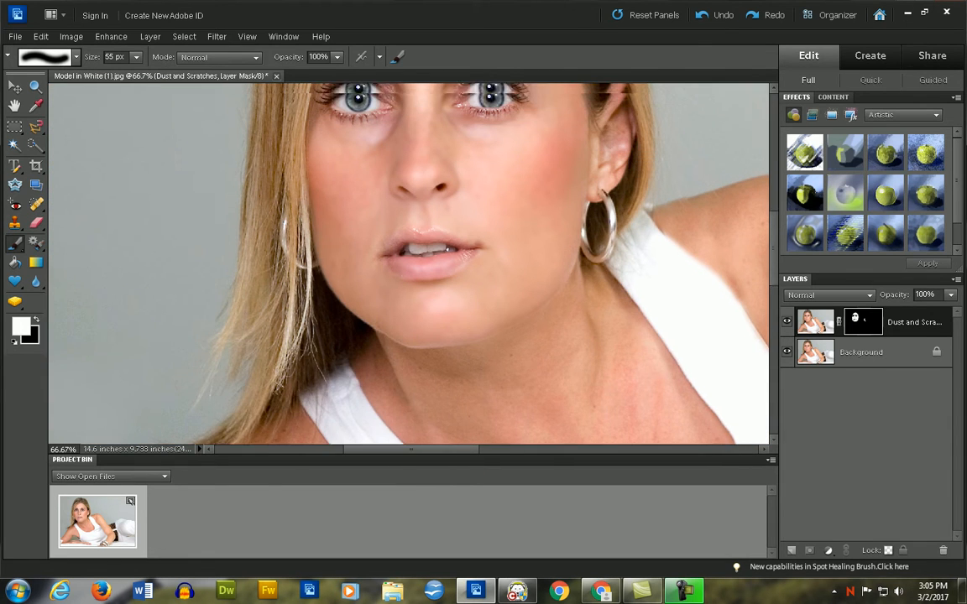
pyautogui.scroll(1, 408, 263)
# - Read Steps 7 and 8 of the tutorial PDF in Chrome about the finished painting and the Hue/Saturation adjustment layer
pyautogui.hotkey('alt', 'Tab')
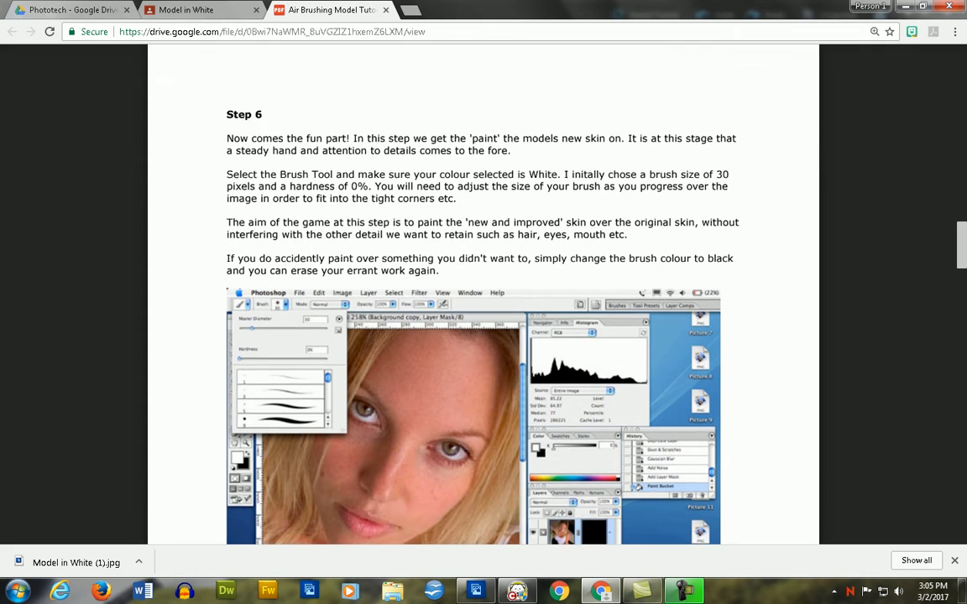
pyautogui.scroll(-10, 484, 293)
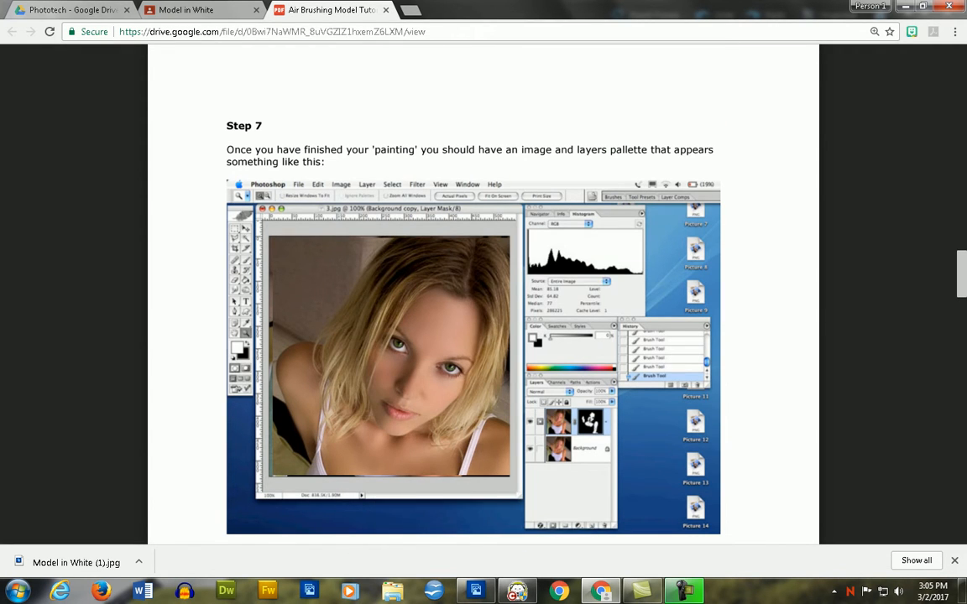
pyautogui.scroll(-9, 483, 294)
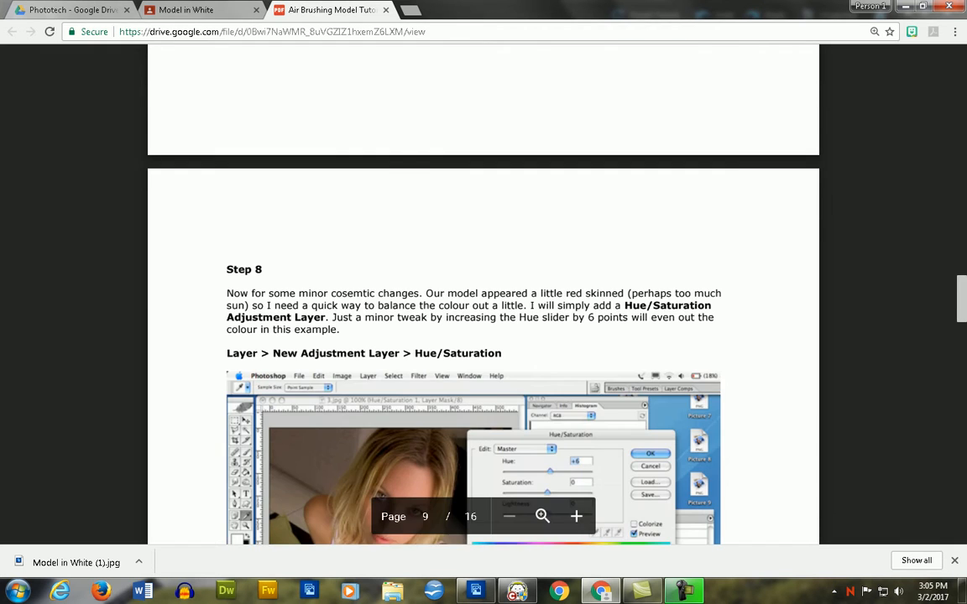
pyautogui.scroll(-3, 484, 293)
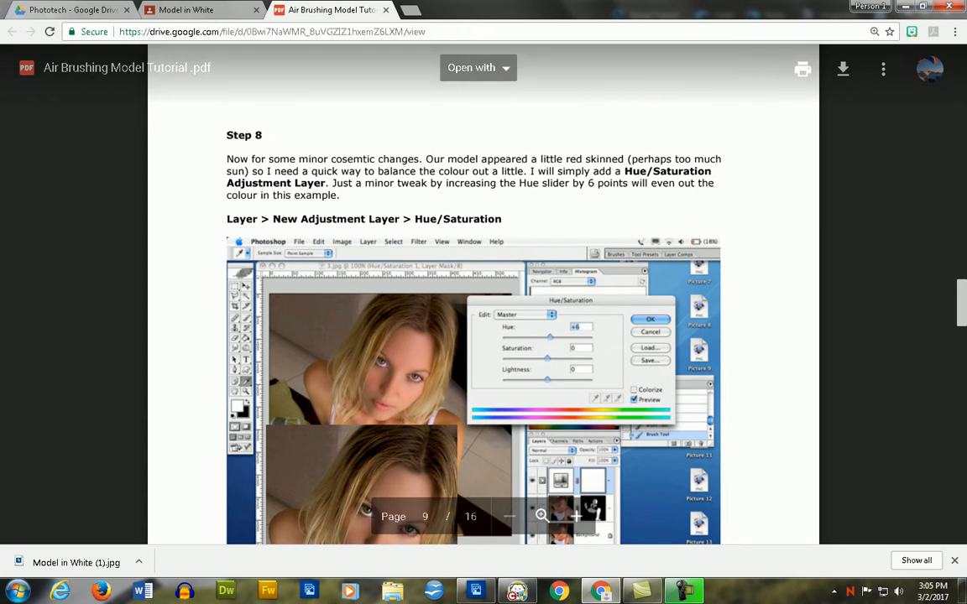
# - Return to Photoshop Elements and add a Hue/Saturation adjustment layer with the default name above the Dust and Scratches layer
pyautogui.hotkey('alt', 'Tab')
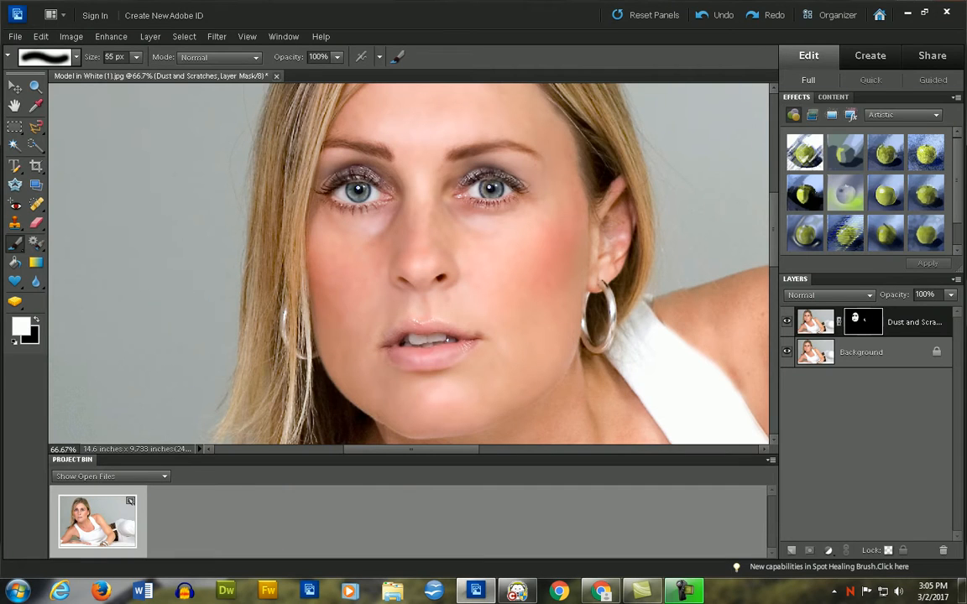
pyautogui.click(150, 36)
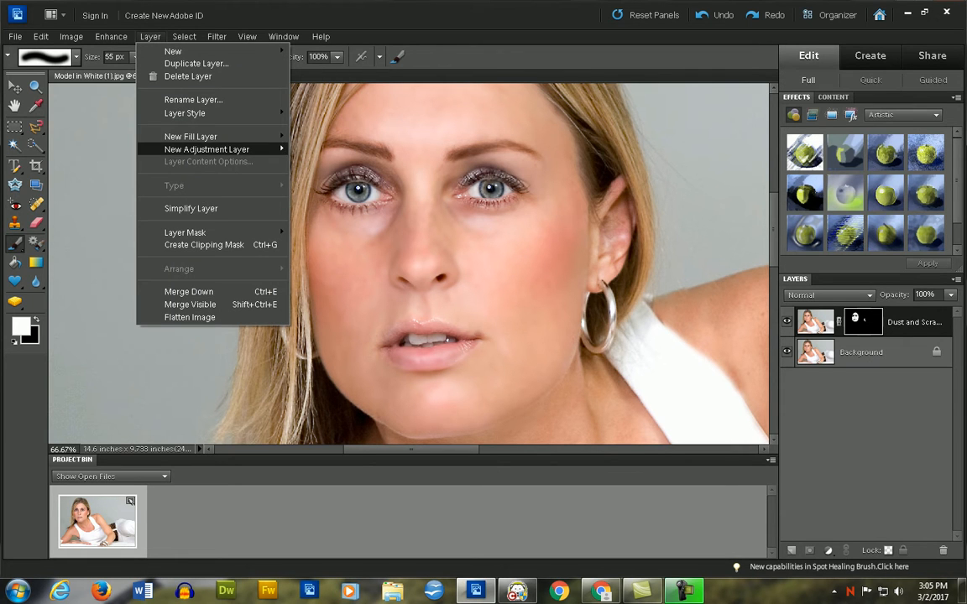
pyautogui.moveTo(206, 148)
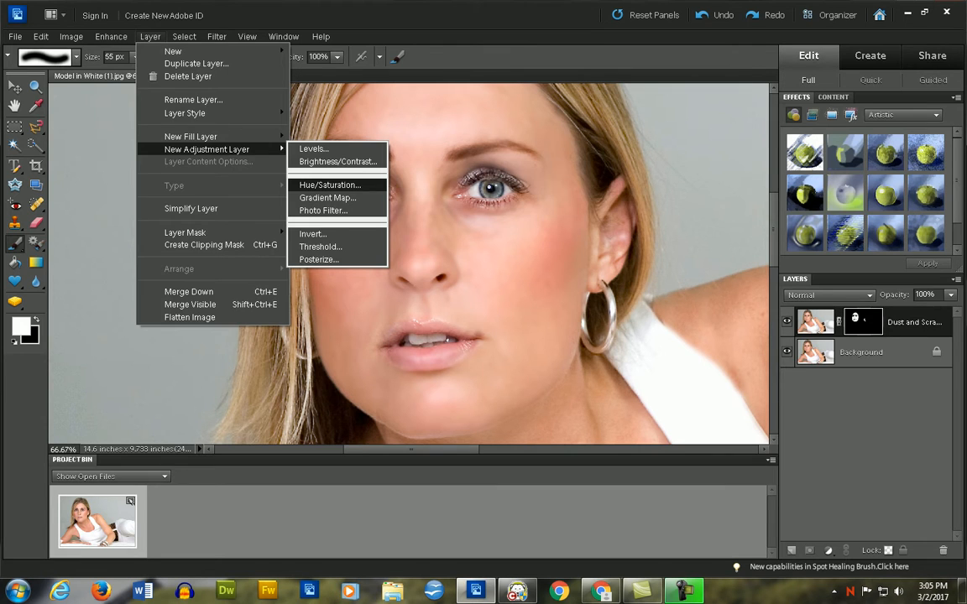
pyautogui.click(329, 185)
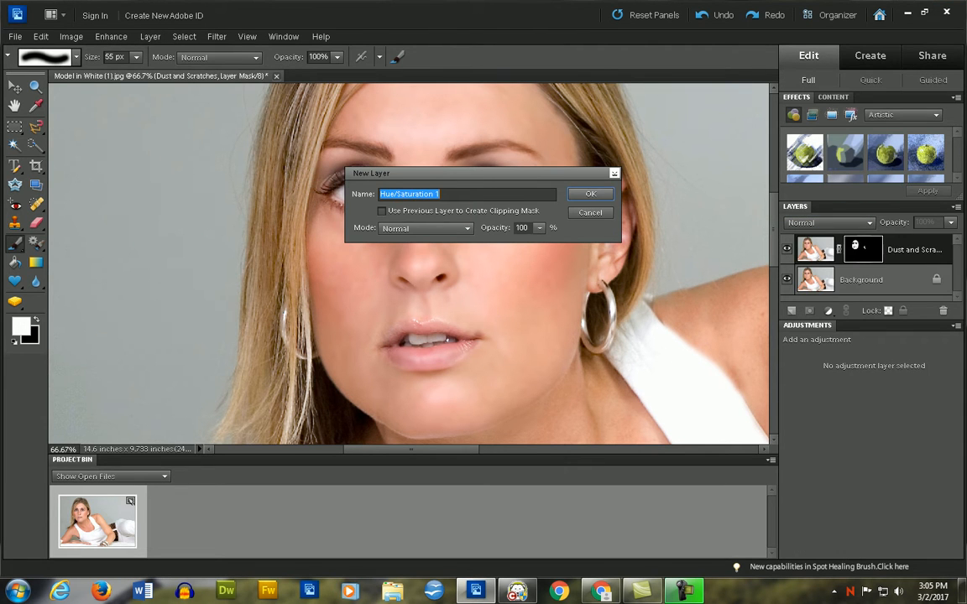
pyautogui.press('Return')
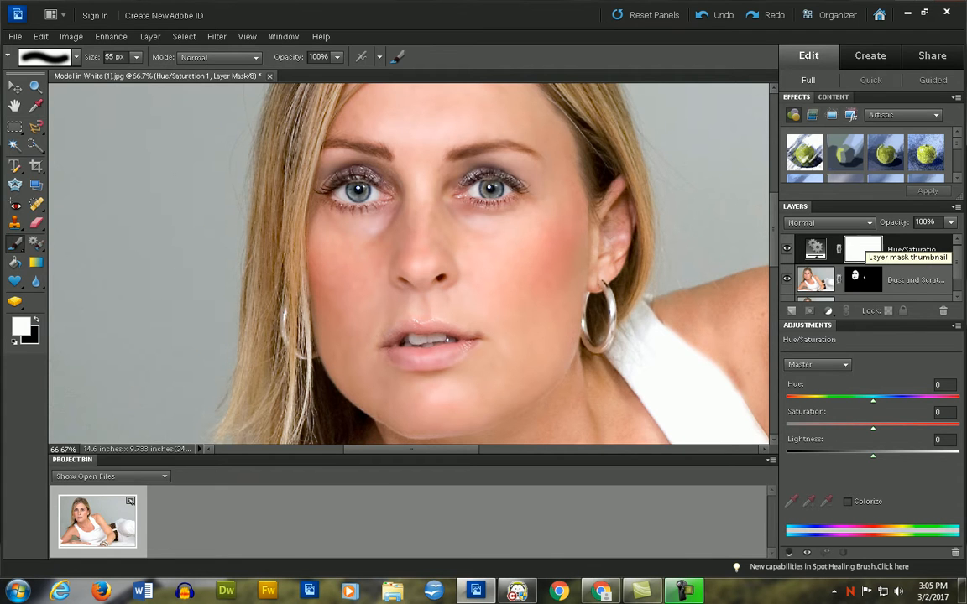
# - Review the Hue/Saturation example in Step 8 of the tutorial PDF in Chrome, and return to Photoshop Elements
pyautogui.hotkey('alt', 'Tab')
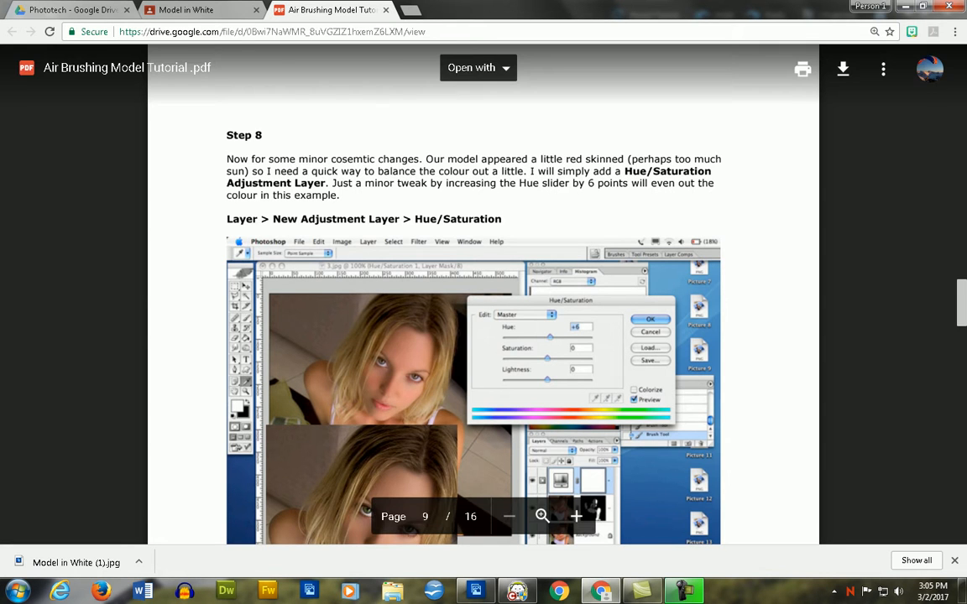
pyautogui.scroll(-8, 483, 336)
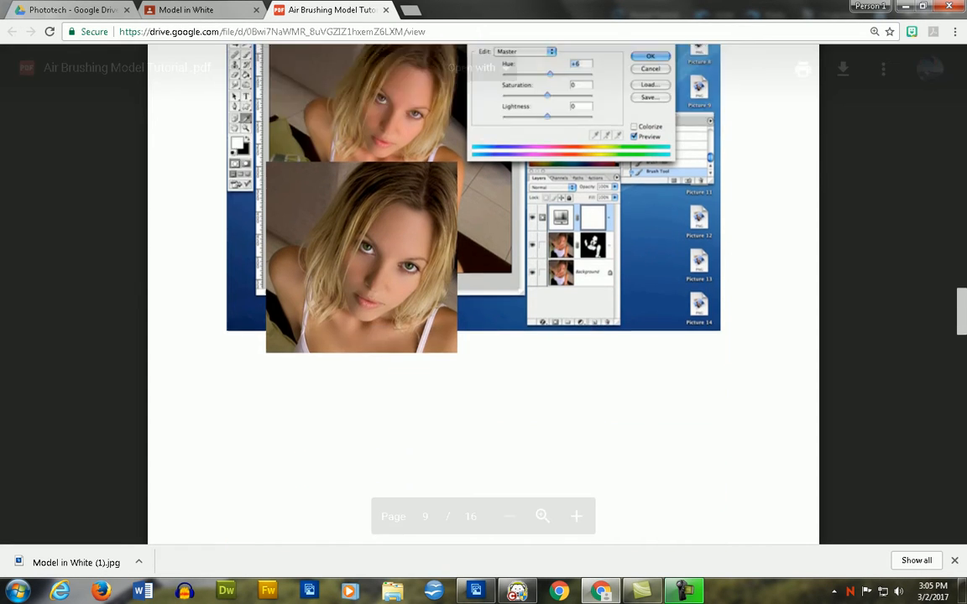
pyautogui.hotkey('alt', 'Tab')
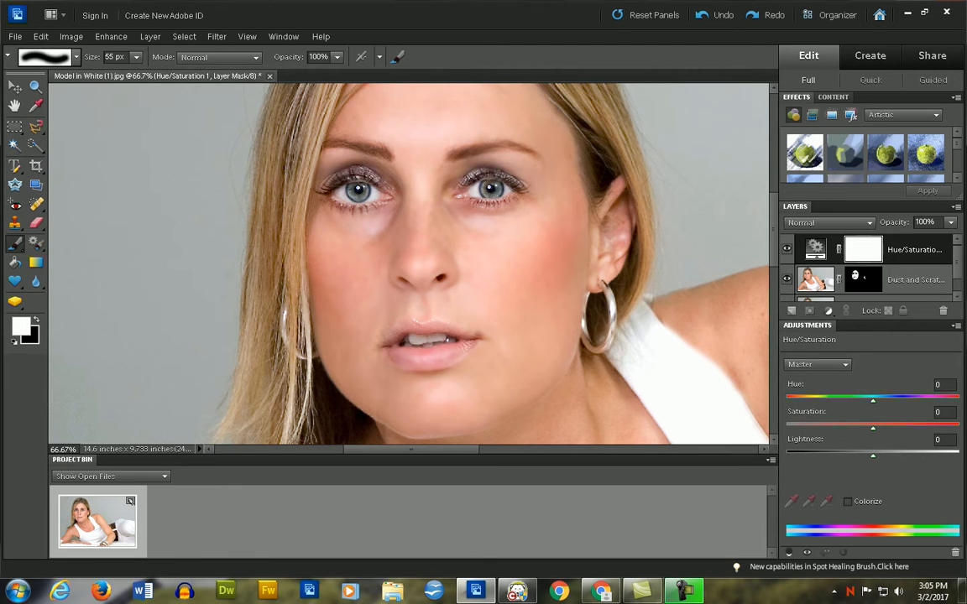
# - Set the adjustment layer's Hue to +10, Saturation to +4 and Lightness to +5, and check the effect on the whole photo
pyautogui.moveTo(873, 401)
pyautogui.mouseDown()
pyautogui.moveTo(832, 401)
pyautogui.moveTo(881, 401)
pyautogui.mouseUp()
pyautogui.moveTo(872, 456); pyautogui.dragTo(875, 428)
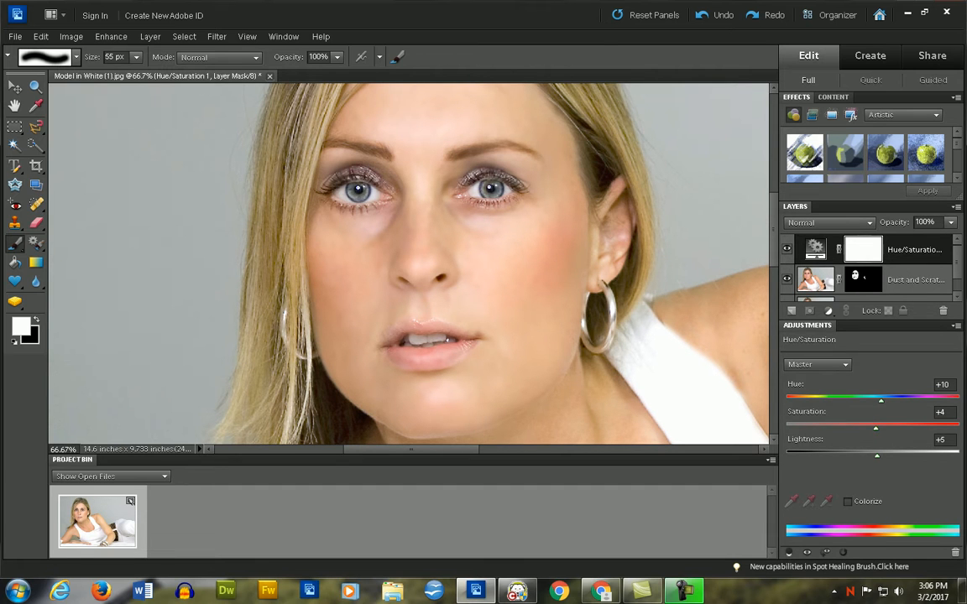
pyautogui.scroll(-2, 409, 264)
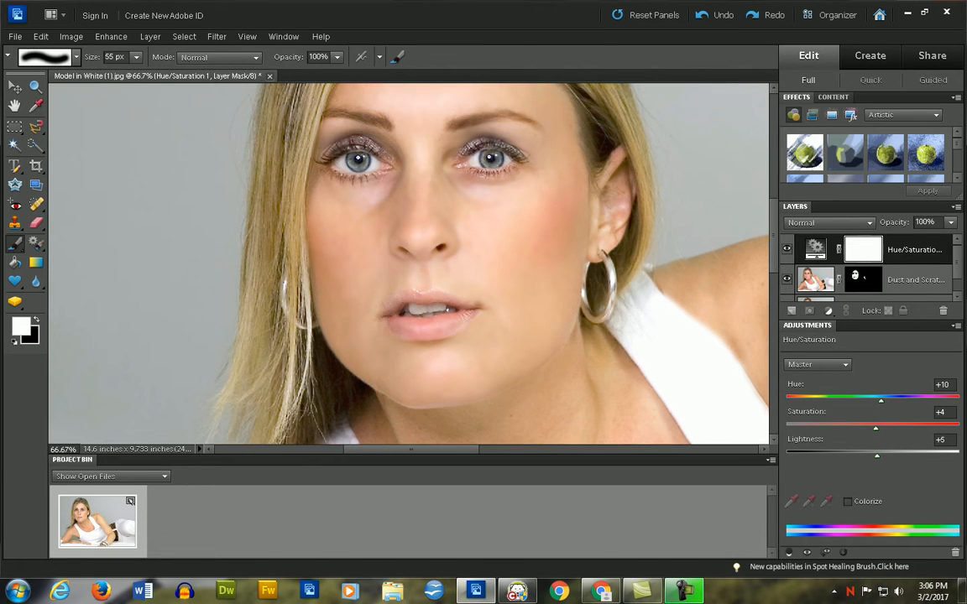
pyautogui.hotkey('ctrl', '-')
pyautogui.hotkey('ctrl', '-')
pyautogui.hotkey('ctrl', '-')
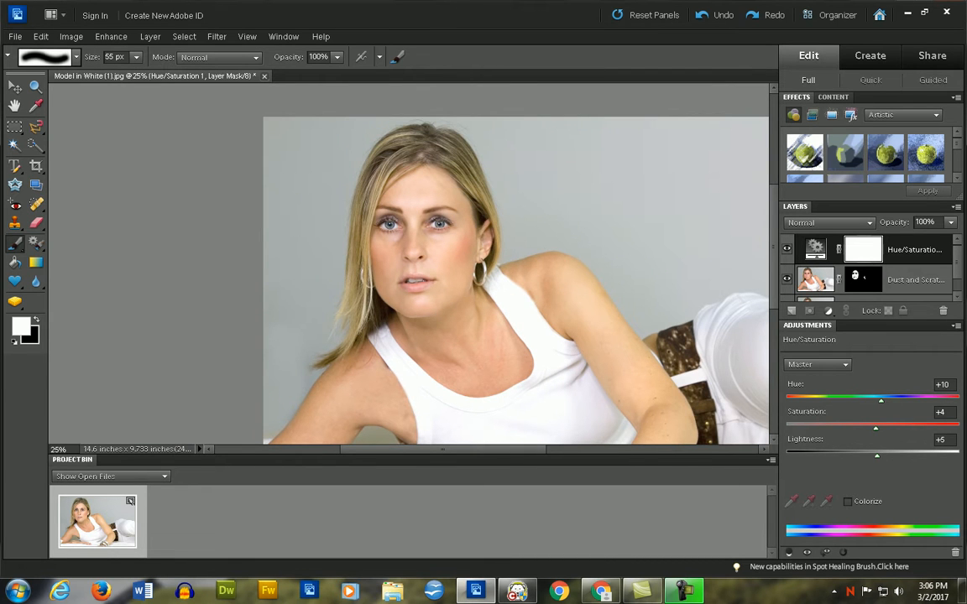
# - Read Step 9 on the Photo Filter in the tutorial PDF in Chrome, return to Photoshop Elements, and select the Dust and Scratches layer
pyautogui.scroll(-3, 483, 336)
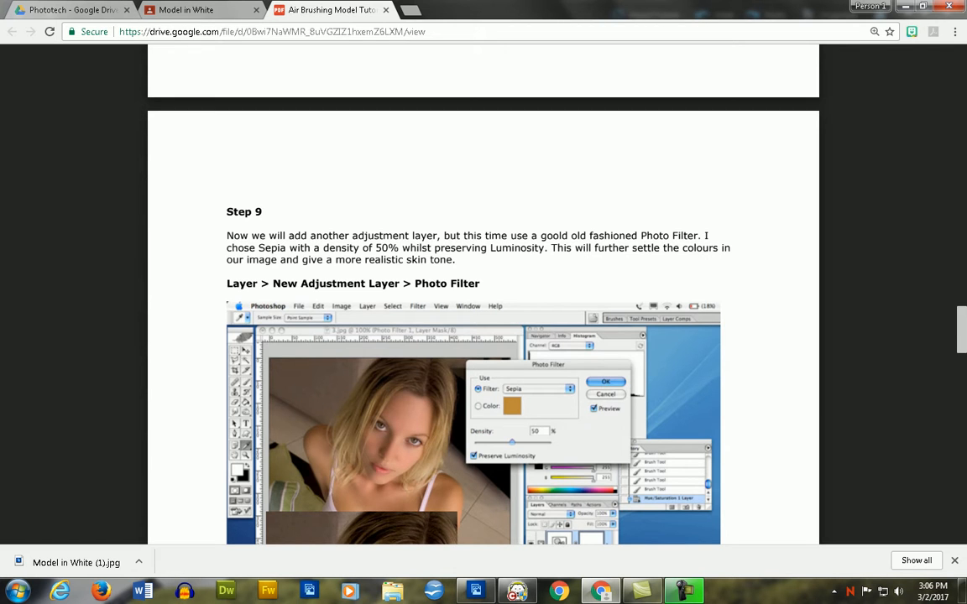
pyautogui.hotkey('alt', 'Tab')
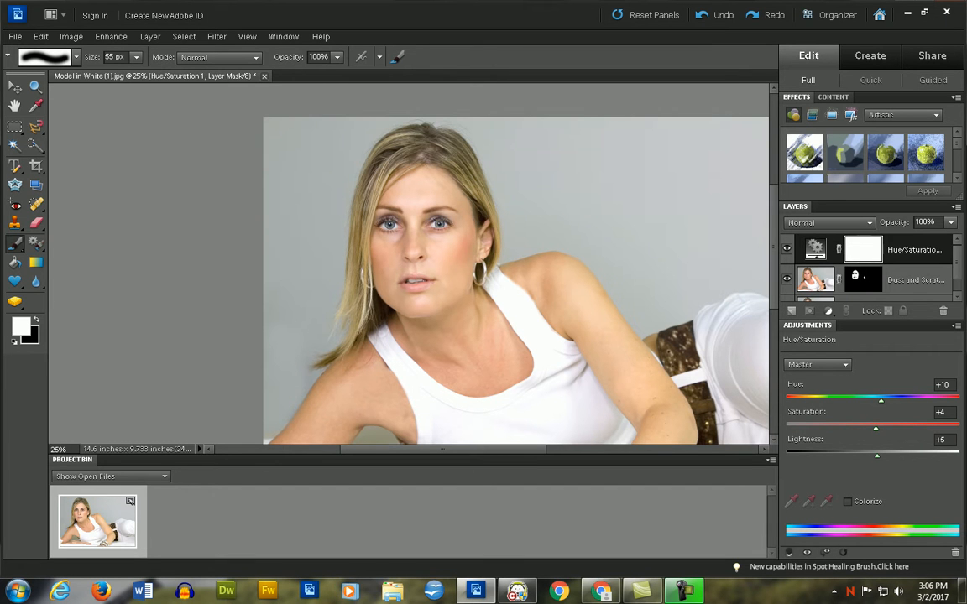
pyautogui.scroll(-1, 868, 268)
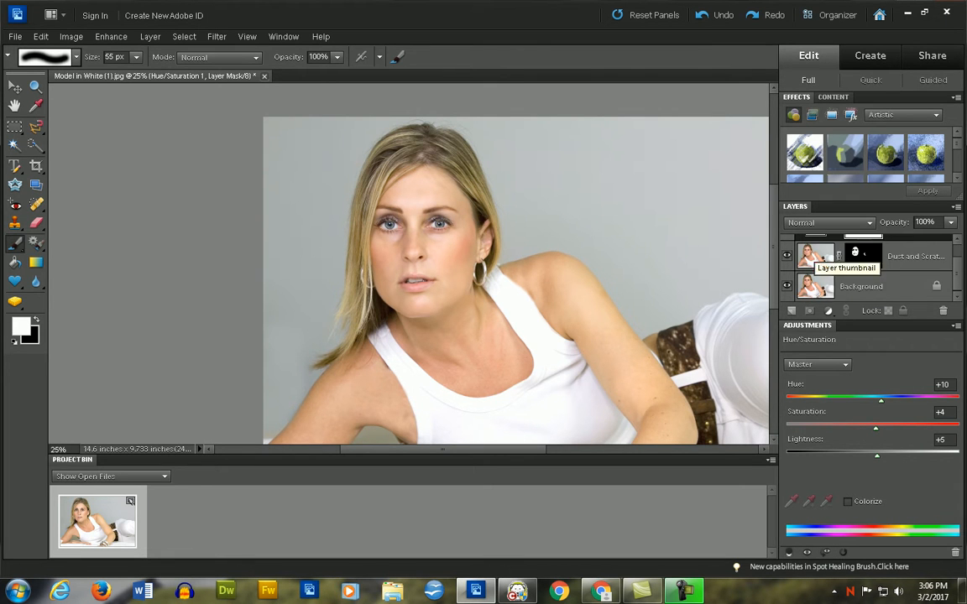
pyautogui.rightClick(816, 258)
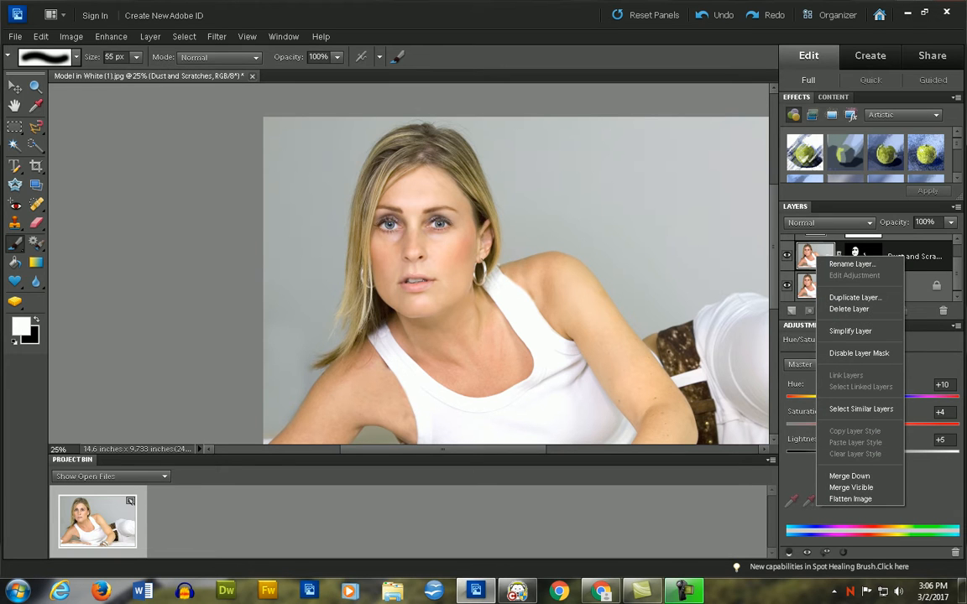
pyautogui.press('Escape')
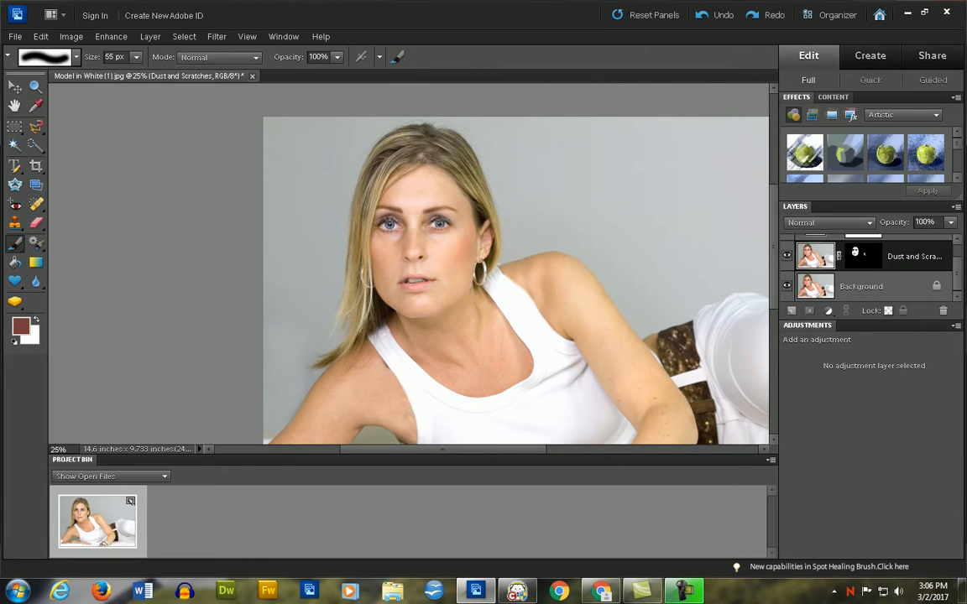
# - Look through the adjustment layer types, recheck Step 9's Photo Filter instructions in Chrome, and return to Photoshop Elements
pyautogui.click(150, 37)
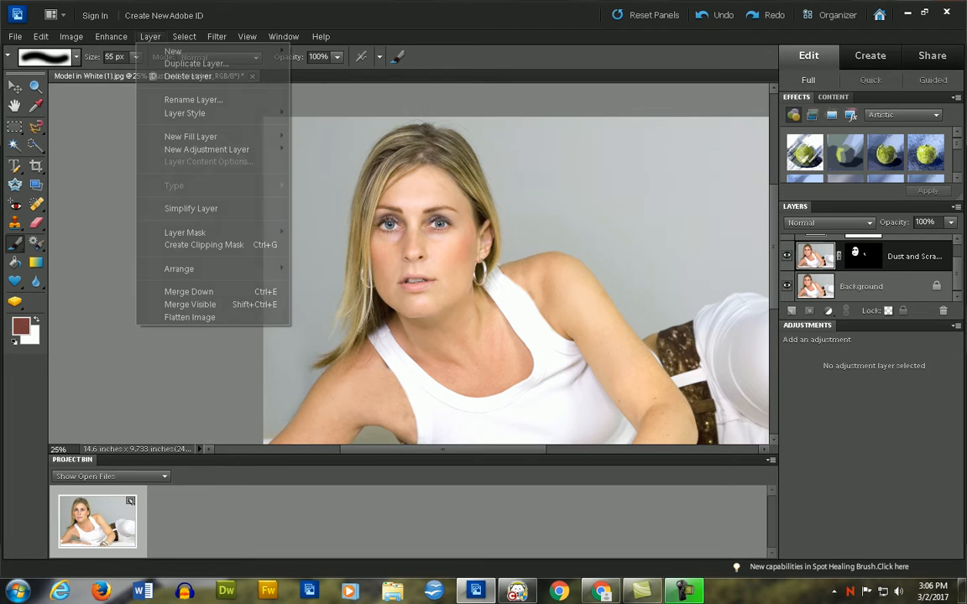
pyautogui.moveTo(207, 148)
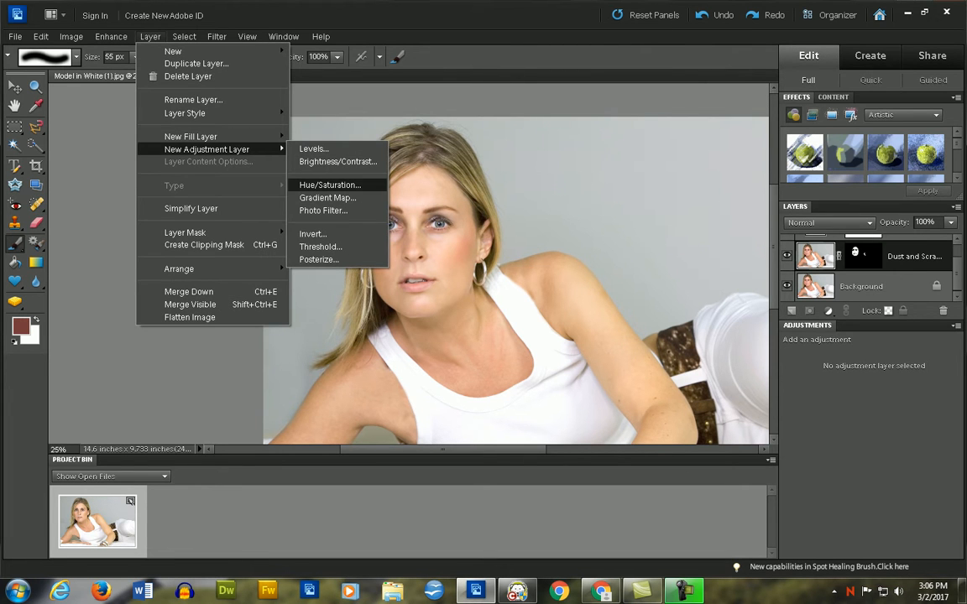
pyautogui.click(601, 590)
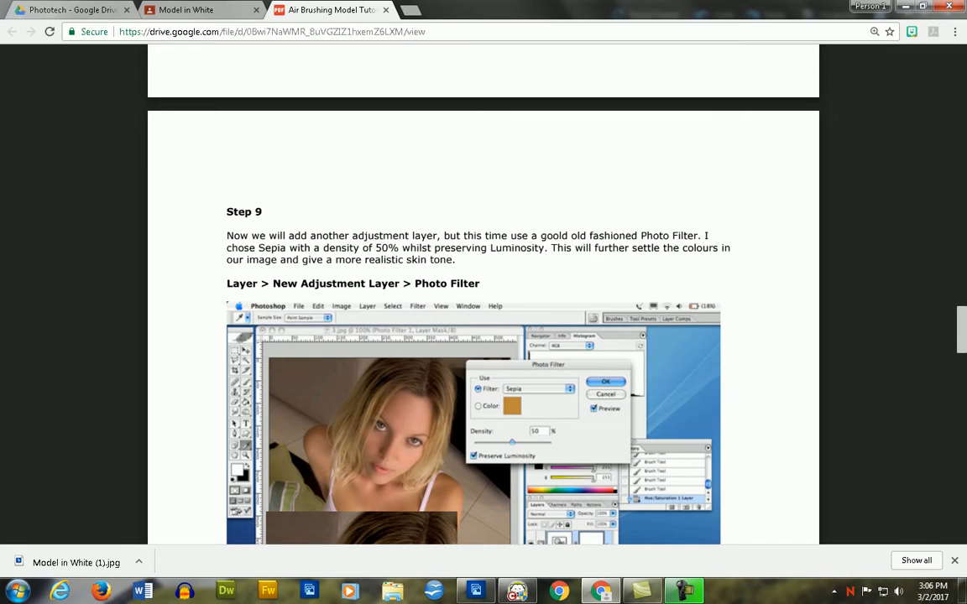
pyautogui.hotkey('alt', 'Tab')
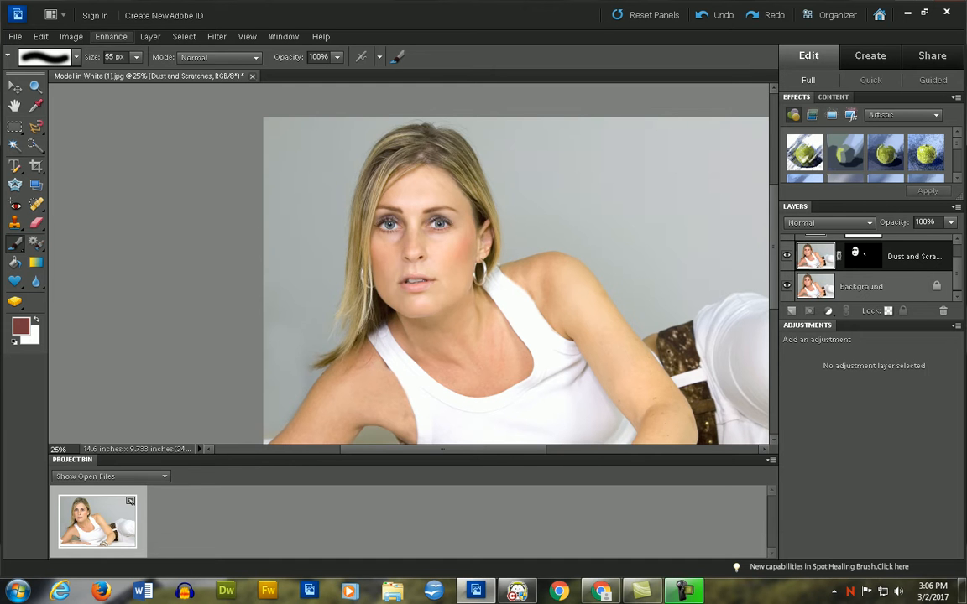
# - Add a Photo Filter adjustment layer above the Dust and Scratches layer, keeping the default name and Normal mode
pyautogui.click(111, 37)
pyautogui.moveTo(150, 36)
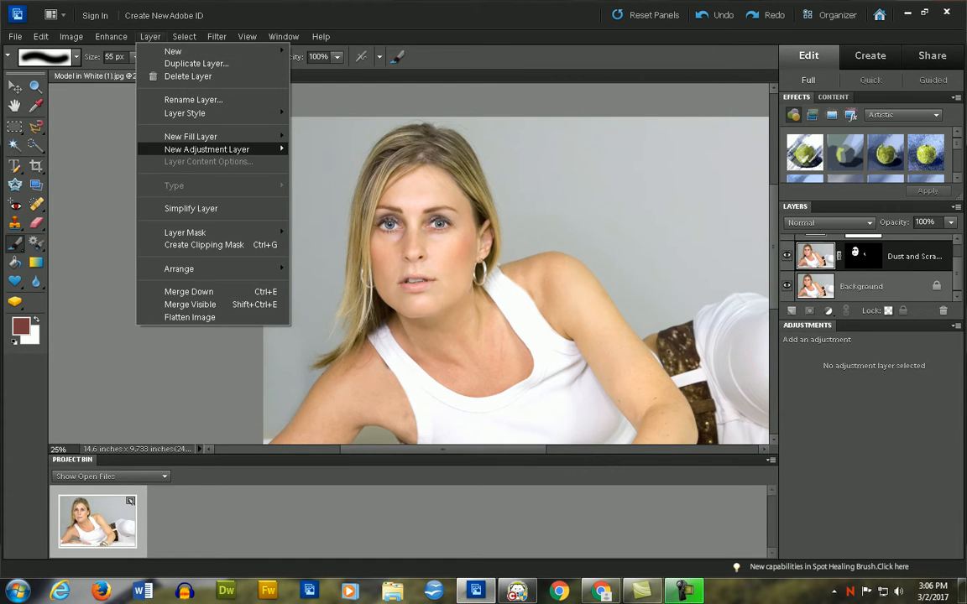
pyautogui.moveTo(207, 149)
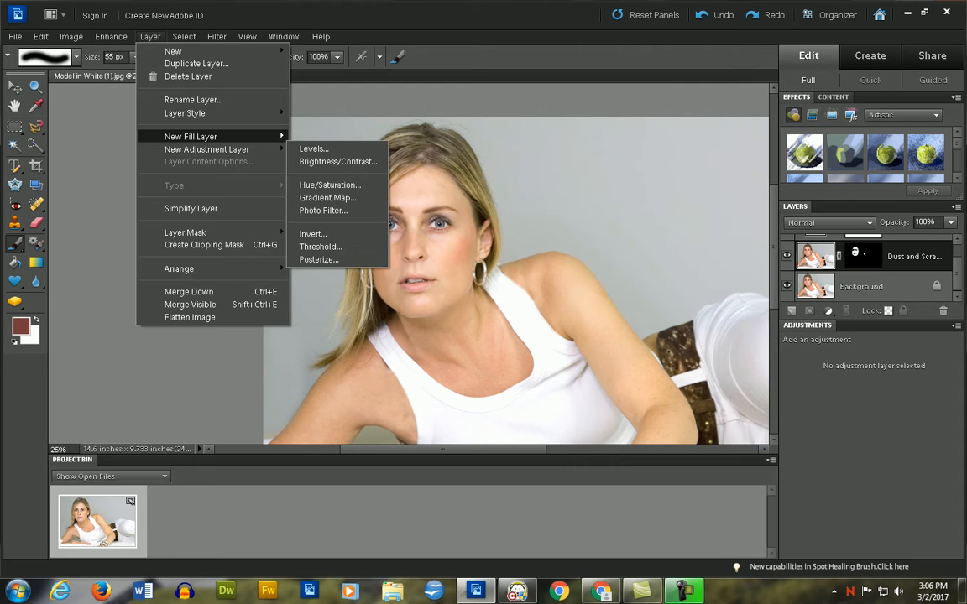
pyautogui.moveTo(176, 51)
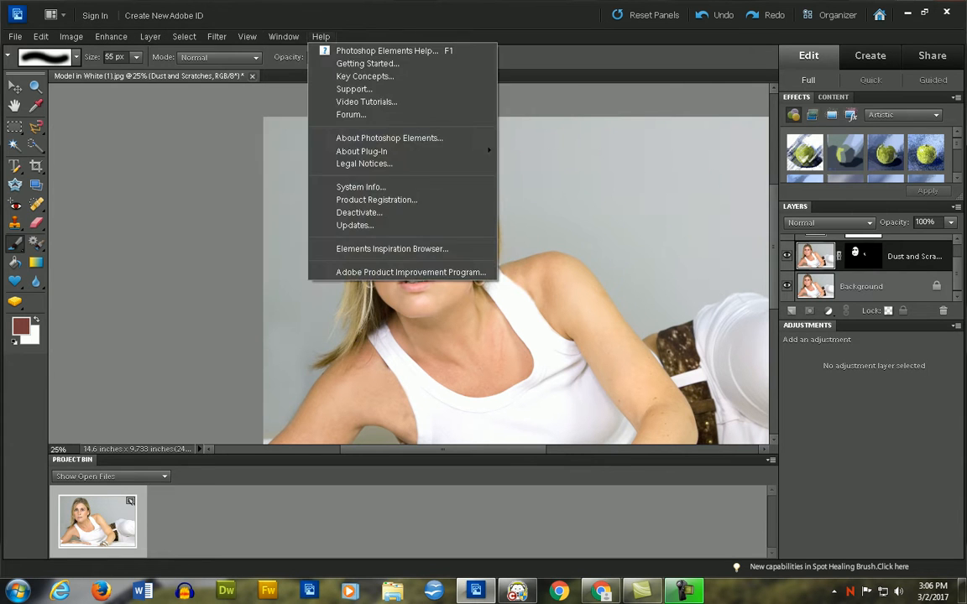
pyautogui.moveTo(216, 36)
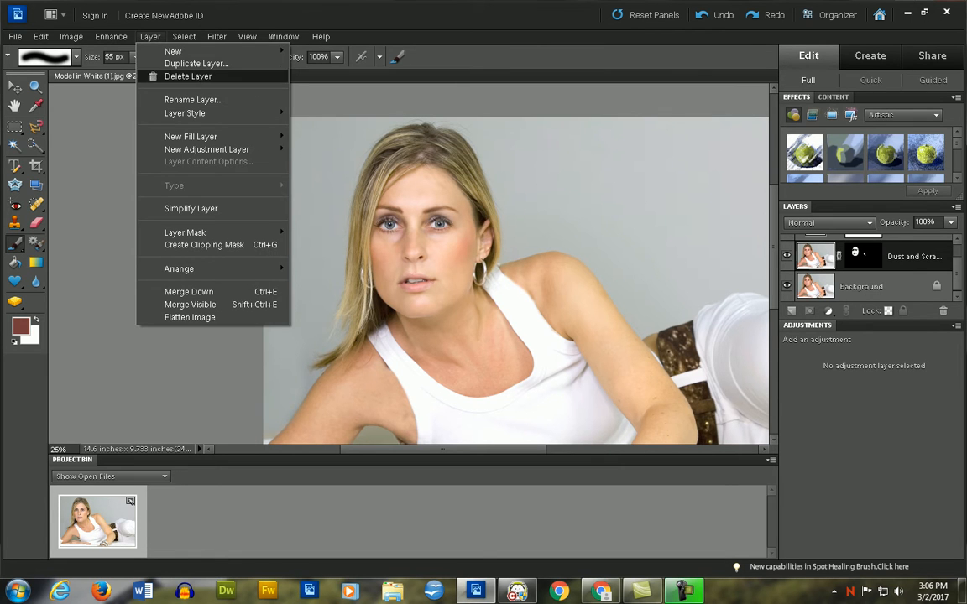
pyautogui.moveTo(110, 36)
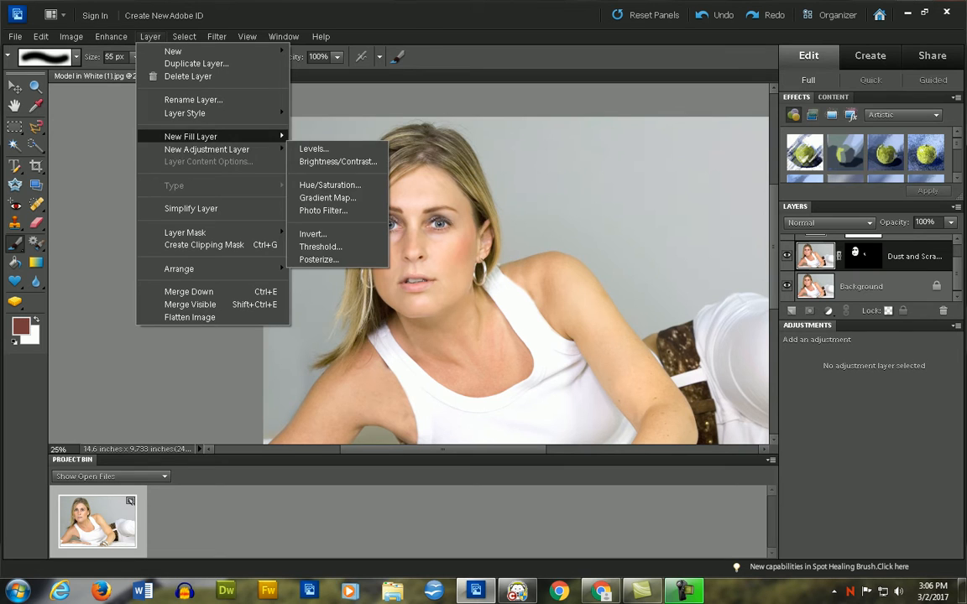
pyautogui.click(323, 209)
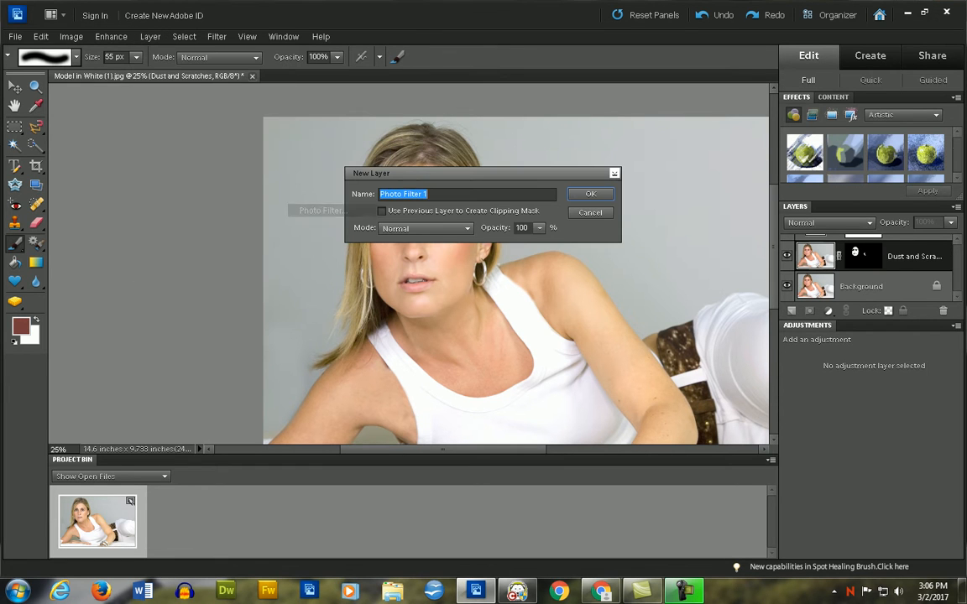
pyautogui.press('Return')
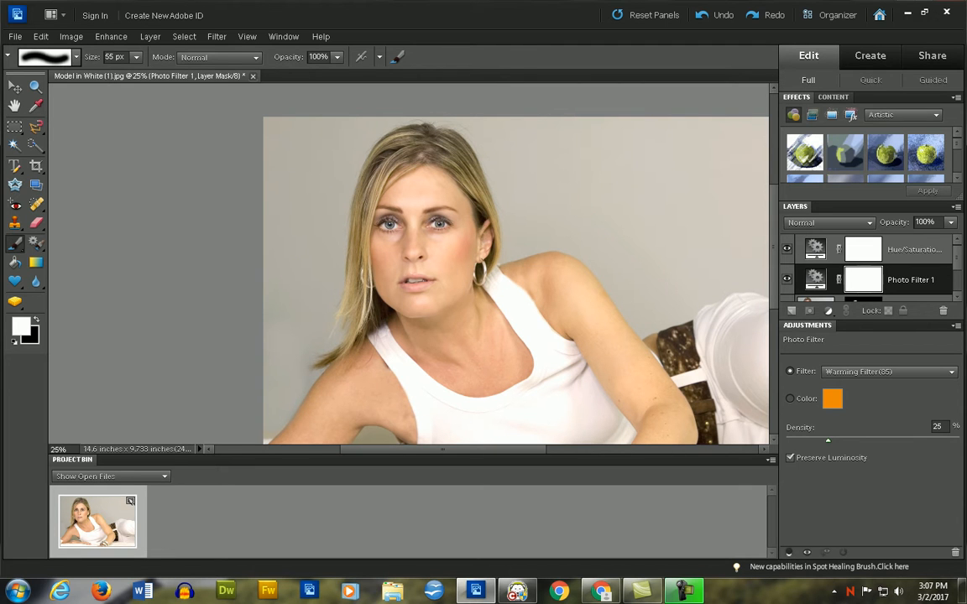
# - Make the Photo Filter use a custom colour instead of a preset, picking the brownish orange #98732f
pyautogui.click(790, 399)
pyautogui.click(832, 399)
pyautogui.moveTo(788, 261); pyautogui.dragTo(737, 301)
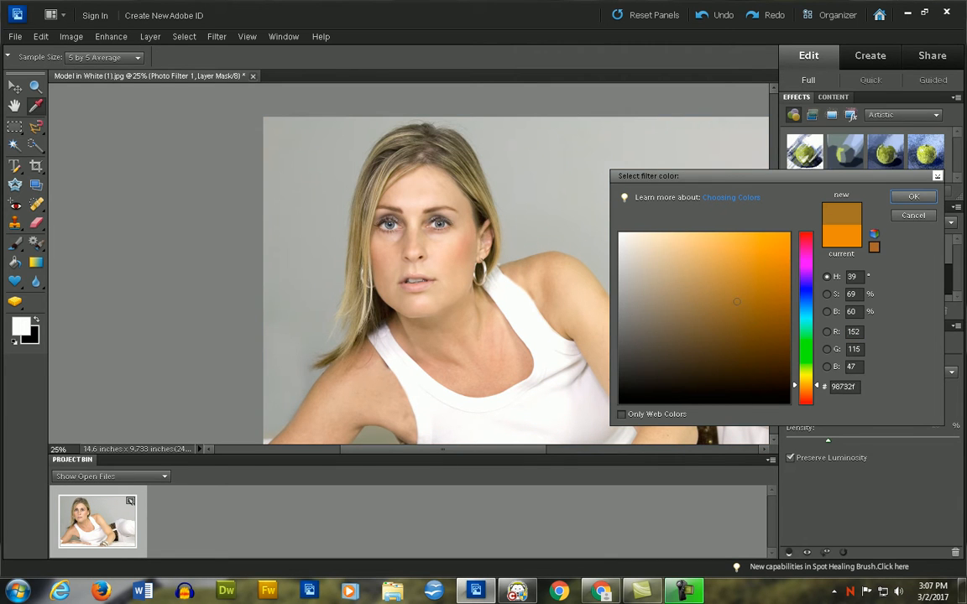
pyautogui.press('Return')
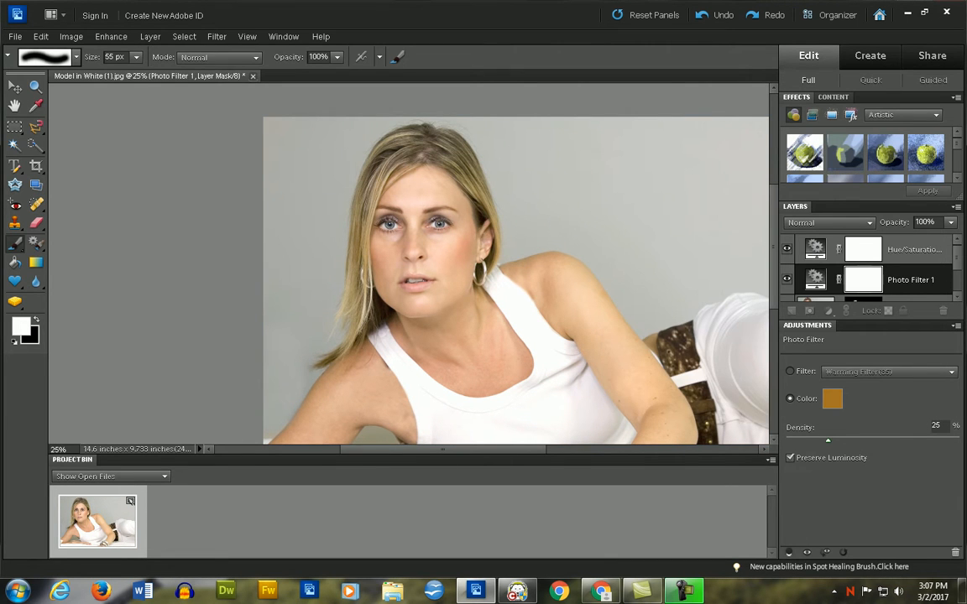
# - Check the Photo Filter settings in Step 9 of the tutorial PDF in Chrome, and set the filter's density to 38% in Photoshop Elements
pyautogui.moveTo(827, 440)
pyautogui.mouseDown()
pyautogui.moveTo(934, 440)
pyautogui.moveTo(796, 441)
pyautogui.moveTo(821, 441)
pyautogui.mouseUp()
pyautogui.hotkey('alt', 'Tab')
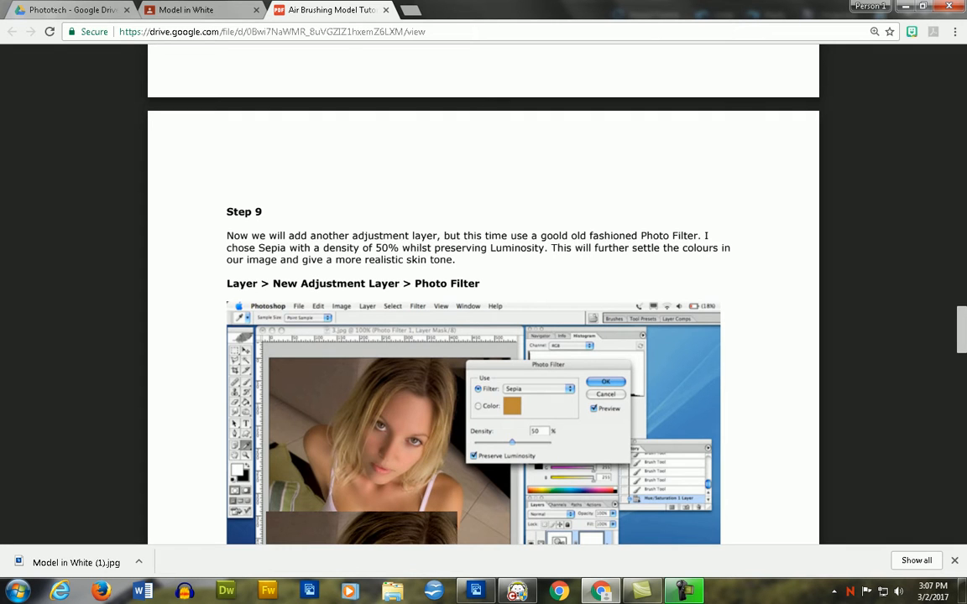
pyautogui.scroll(-3, 483, 336)
pyautogui.scroll(1, 483, 336)
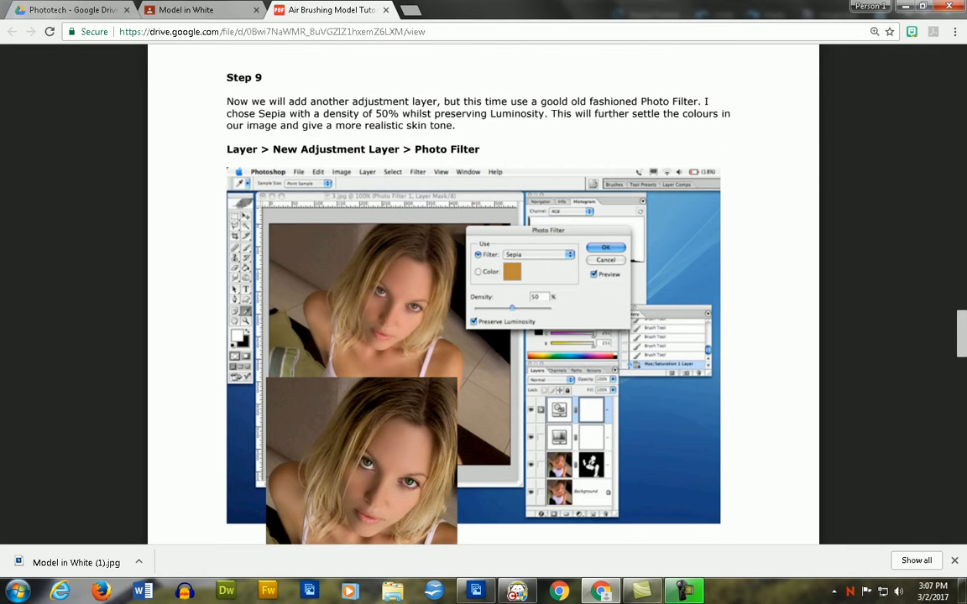
pyautogui.hotkey('alt', 'Tab')
pyautogui.moveTo(820, 441); pyautogui.dragTo(850, 441)
# - Read Step 10 on brightening the eyes in the tutorial PDF in Chrome, and return to Photoshop Elements
pyautogui.hotkey('alt', 'Tab')
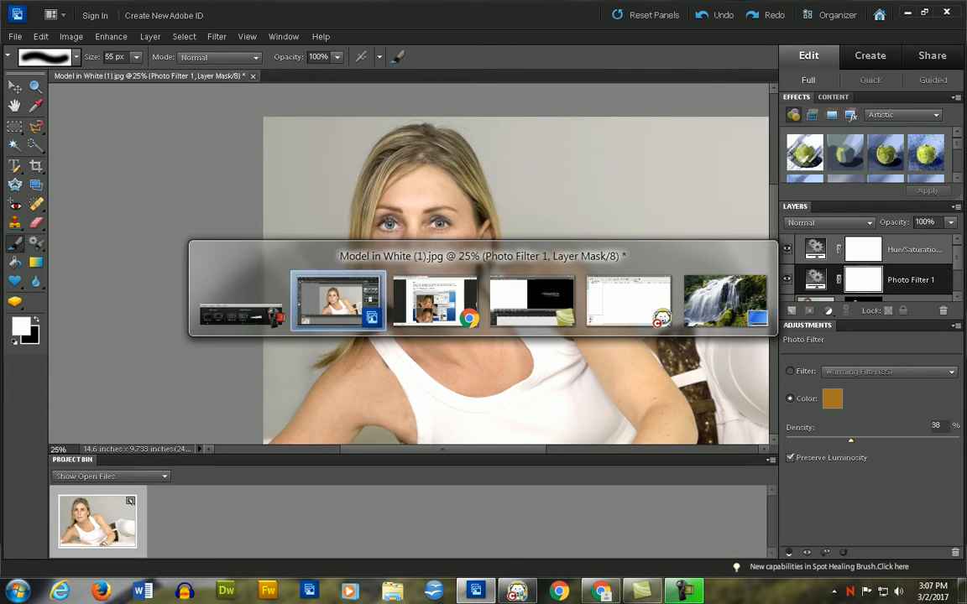
pyautogui.hotkey('alt', 'Tab')
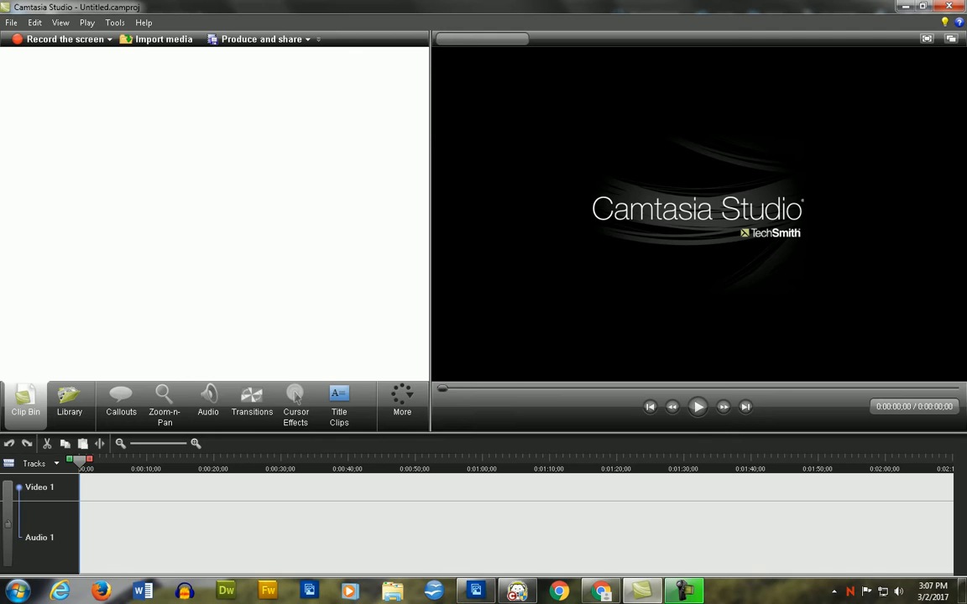
pyautogui.hotkey('alt', 'Tab')
pyautogui.hotkey('alt', 'Tab')
pyautogui.hotkey('alt', 'Tab')
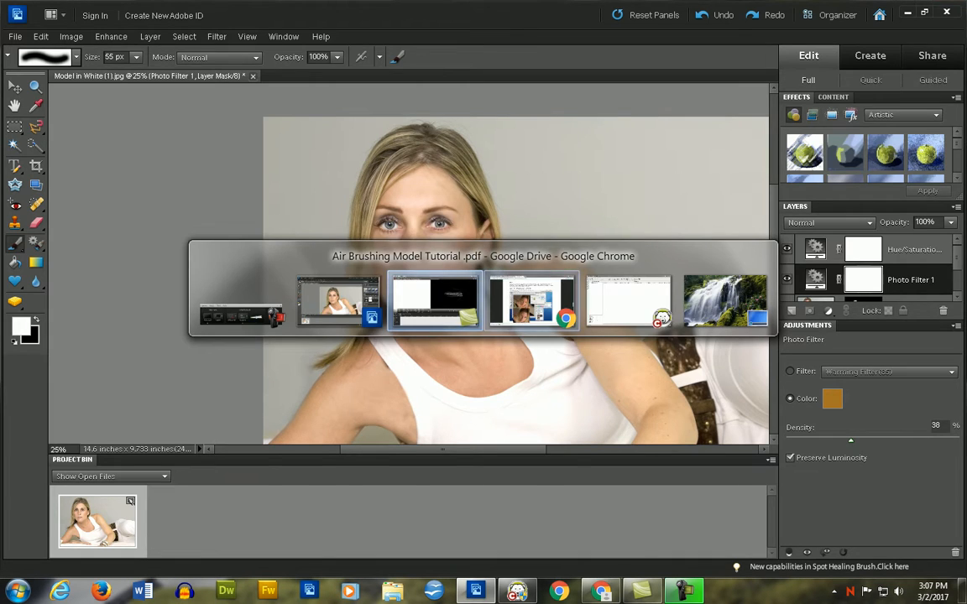
pyautogui.scroll(-12, 483, 293)
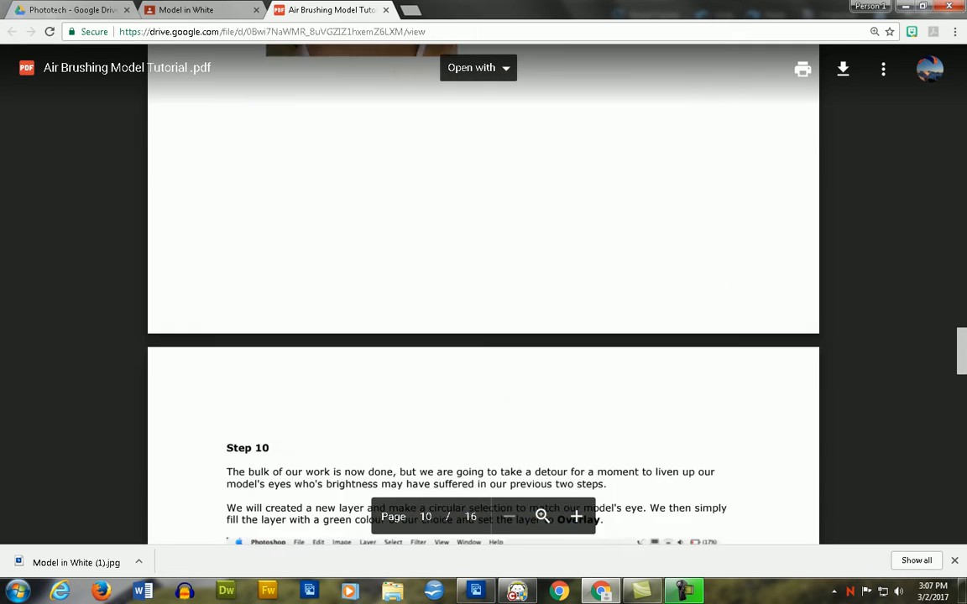
pyautogui.scroll(-4, 483, 294)
pyautogui.scroll(3, 483, 293)
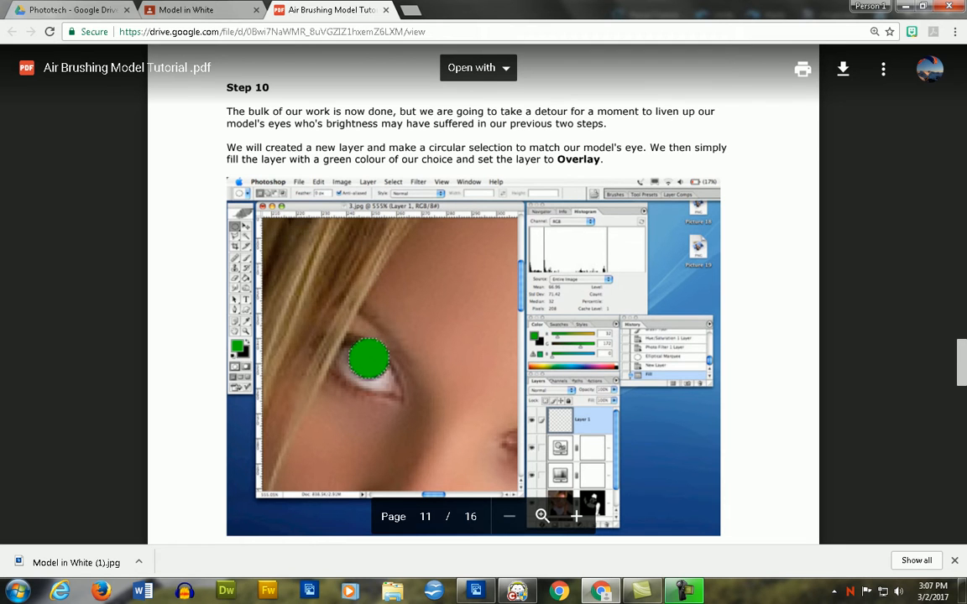
pyautogui.hotkey('alt', 'Tab')
pyautogui.hotkey('alt', 'Tab')
pyautogui.hotkey('alt', 'Tab')
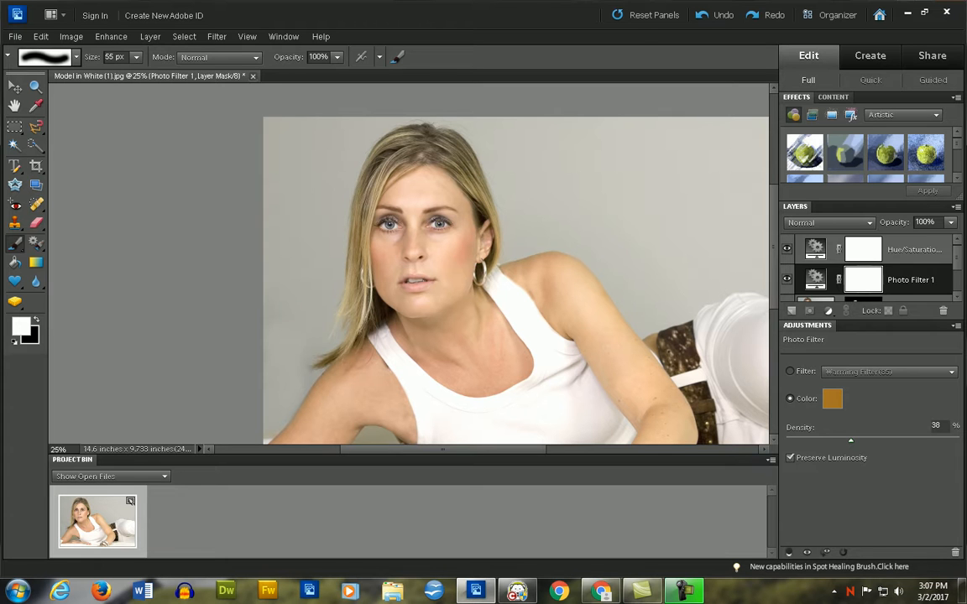
# - Create a new empty layer above the Background layer and name it Eye's, consulting Step 10 in Chrome
pyautogui.scroll(-3, 867, 273)
pyautogui.click(868, 287)
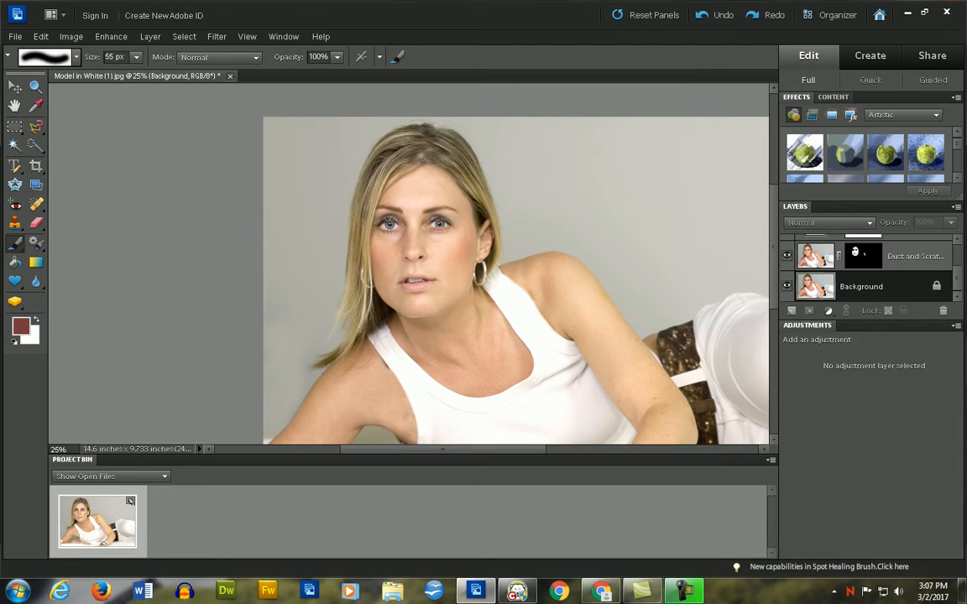
pyautogui.hotkey('alt', 'Tab')
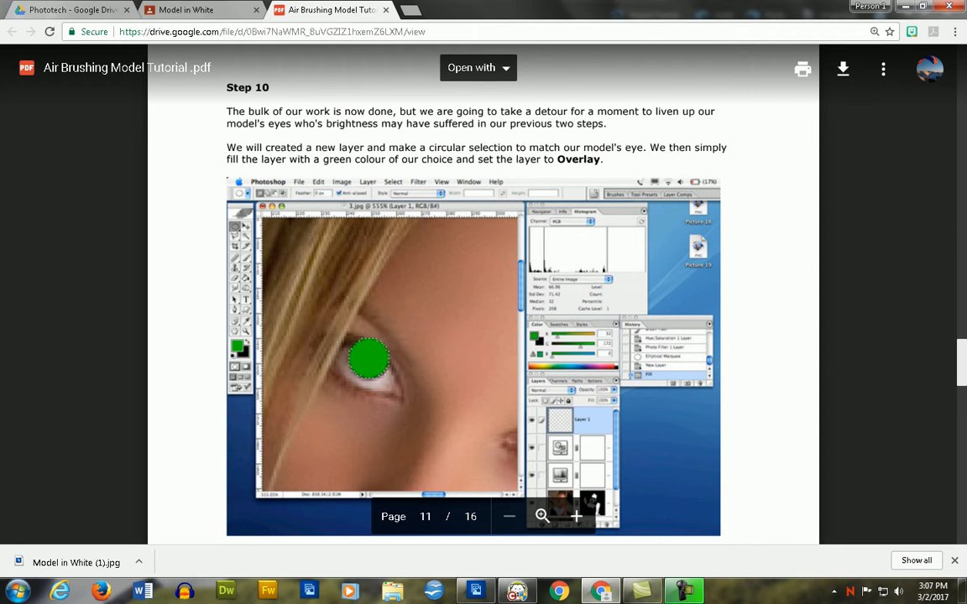
pyautogui.hotkey('alt', 'Tab')
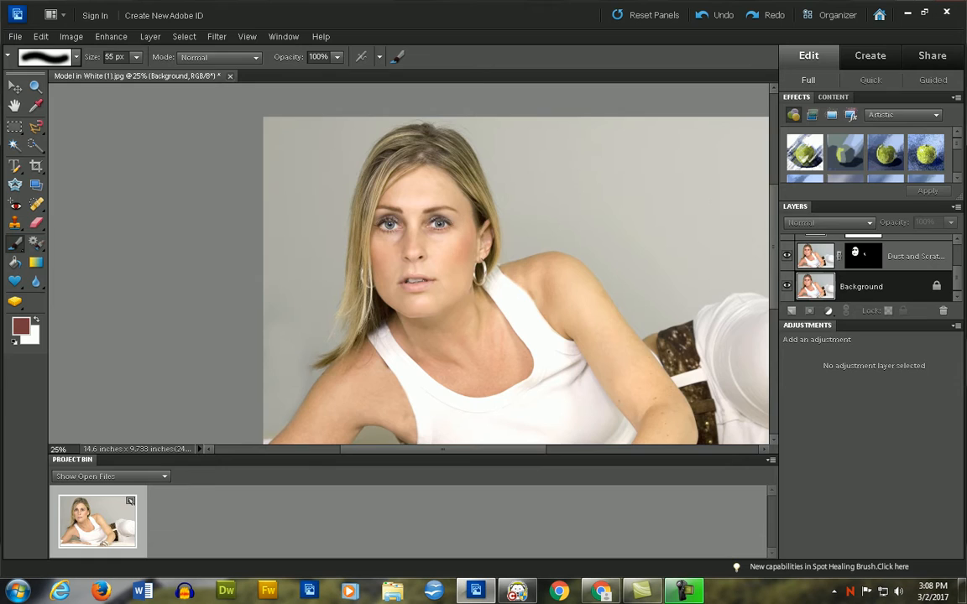
pyautogui.click(791, 311)
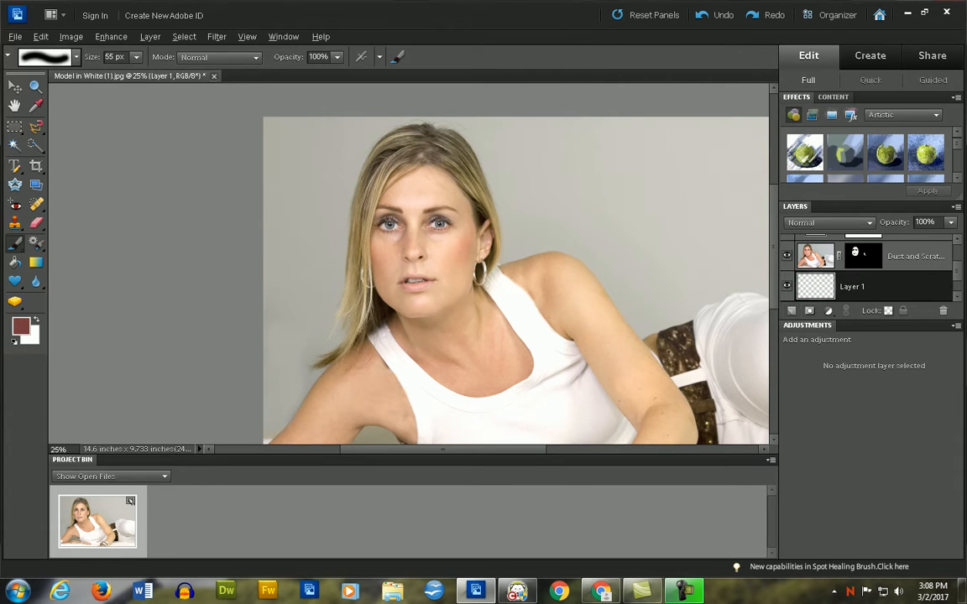
pyautogui.hotkey('alt', 'Tab')
pyautogui.hotkey('alt', 'Tab')
pyautogui.write("Eye's")
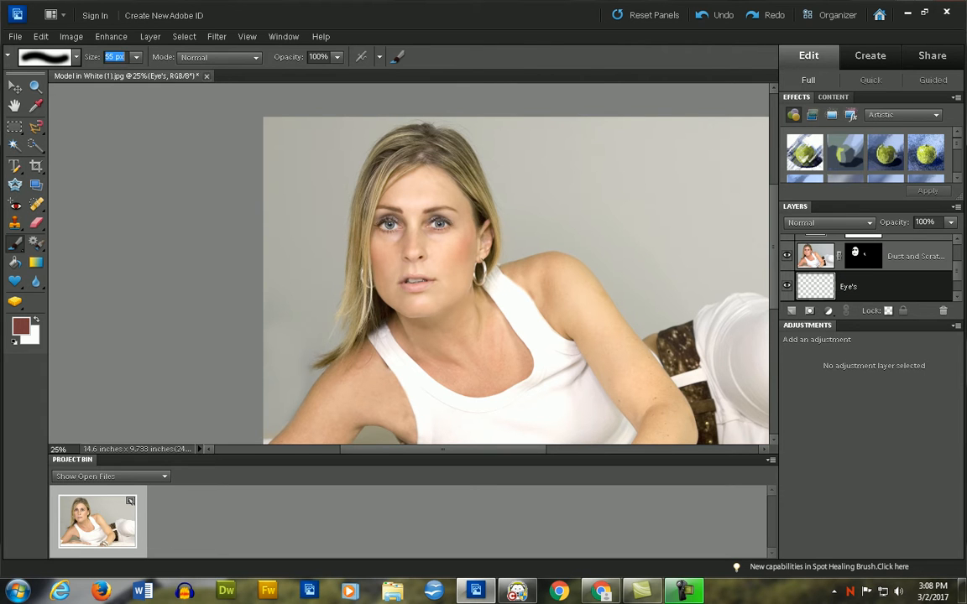
# - Recheck the layer order shown in Step 10 in Chrome, and move the Eye's layer above the Hue/Saturation layer in Photoshop Elements
pyautogui.hotkey('alt', 'Tab')
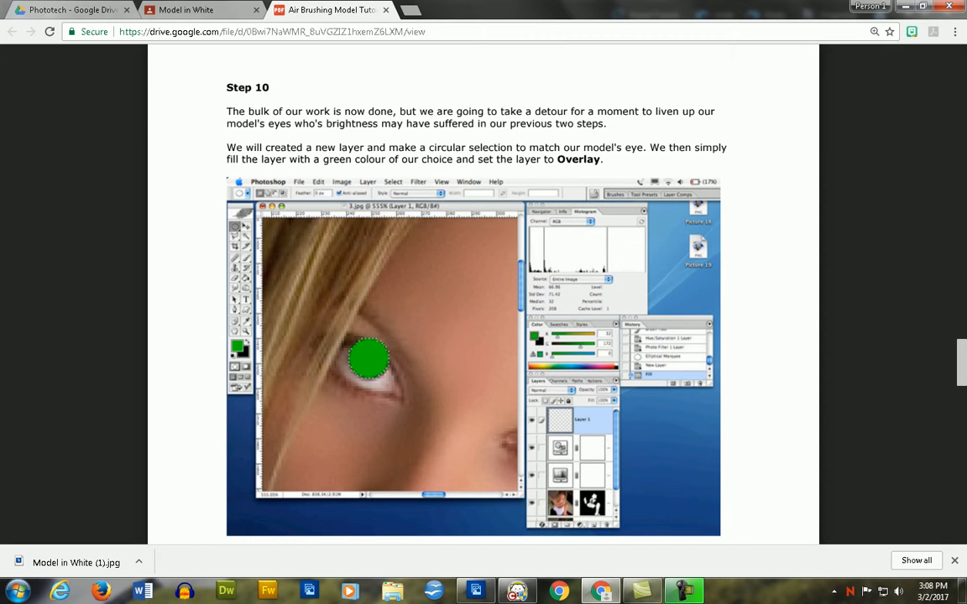
pyautogui.hotkey('alt', 'Tab')
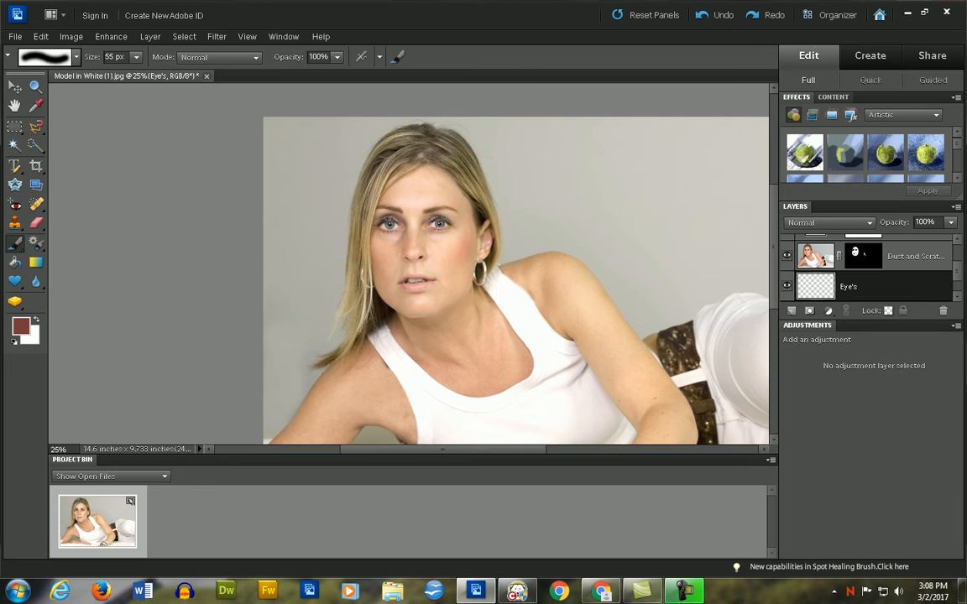
pyautogui.scroll(3, 873, 268)
pyautogui.moveTo(839, 244); pyautogui.dragTo(829, 236)
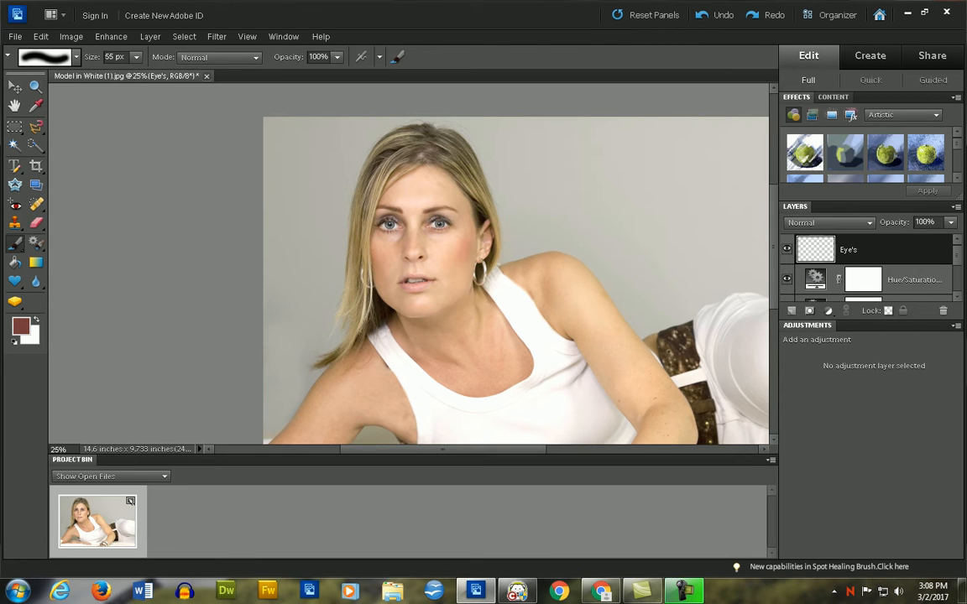
# - Select the irises of both eyes with the Quick Selection tool at 100% zoom, keeping the Eye's layer active
pyautogui.hotkey('ctrl', '+')
pyautogui.hotkey('ctrl', '+')
pyautogui.hotkey('ctrl', '+')
pyautogui.hotkey('ctrl', '+')
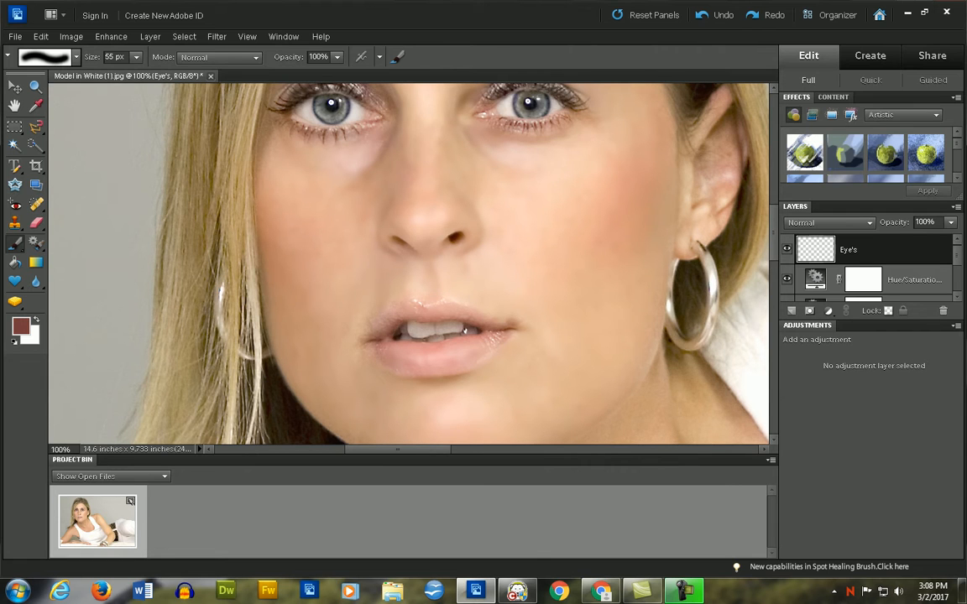
pyautogui.scroll(2, 409, 263)
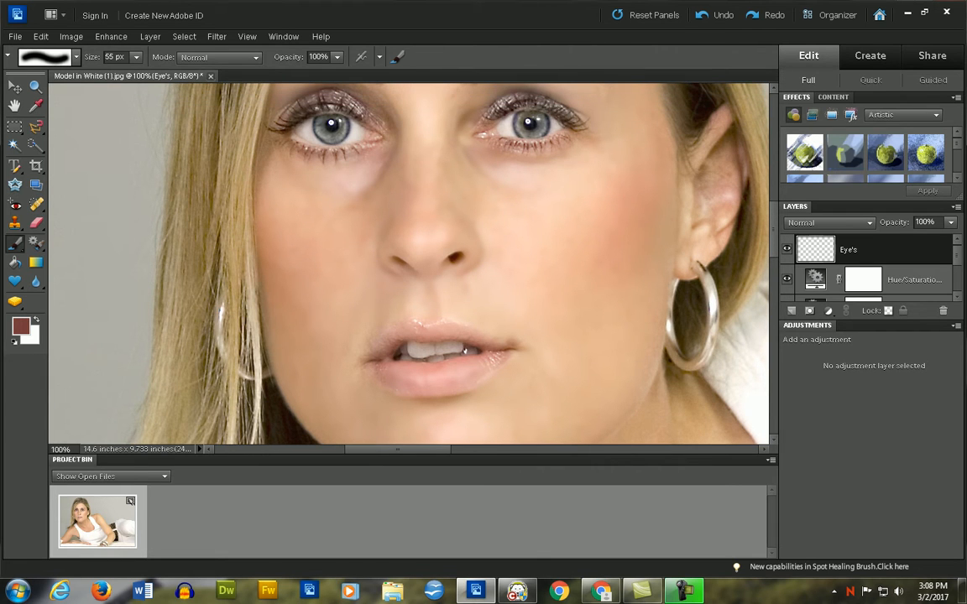
pyautogui.press('m')
pyautogui.press('a')
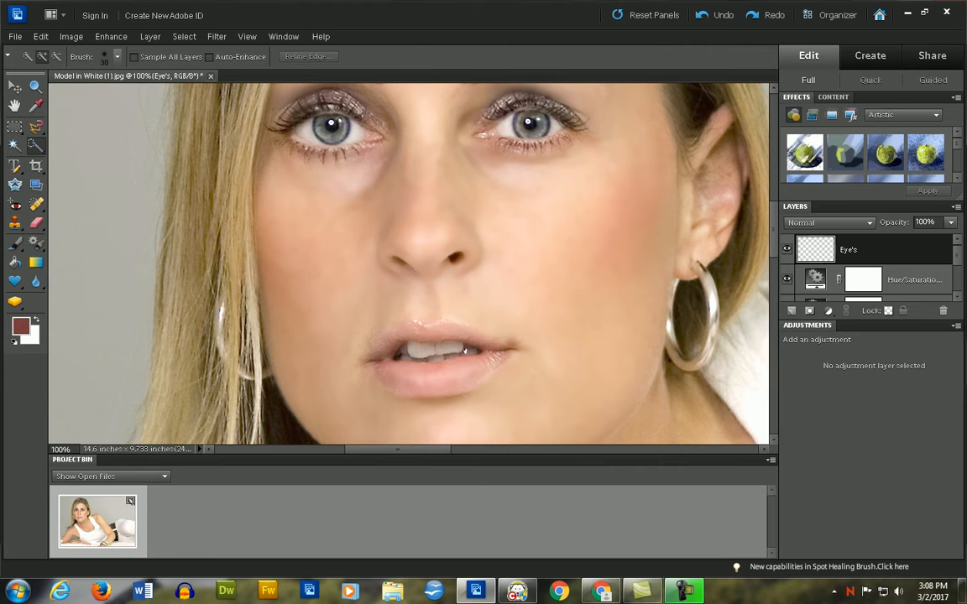
pyautogui.click(330, 126)
pyautogui.click(532, 126)
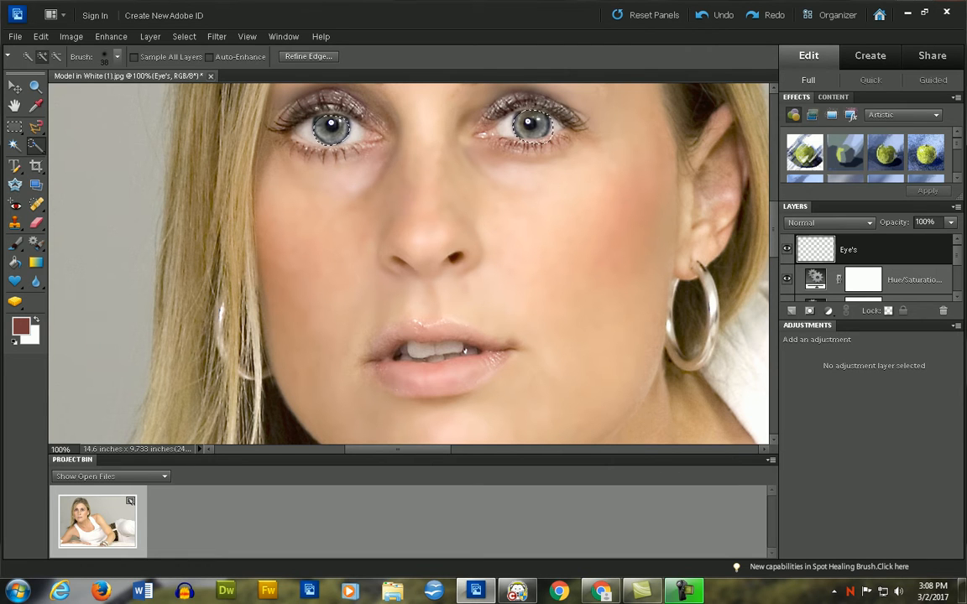
# - Touch up the edges of the two iris selections, switching to the Selection Brush
pyautogui.press('alt')
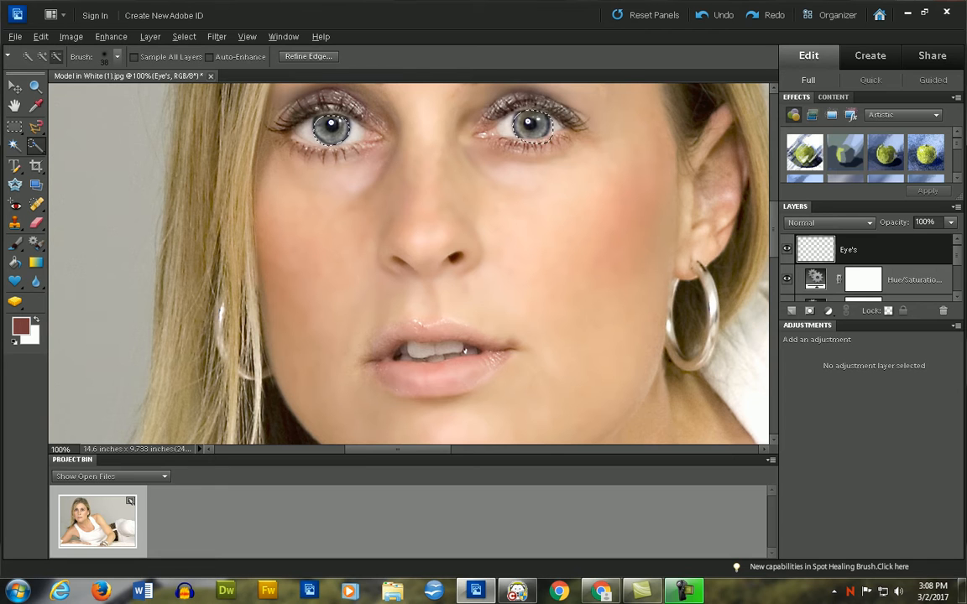
pyautogui.rightClick(35, 146)
pyautogui.click(108, 165)
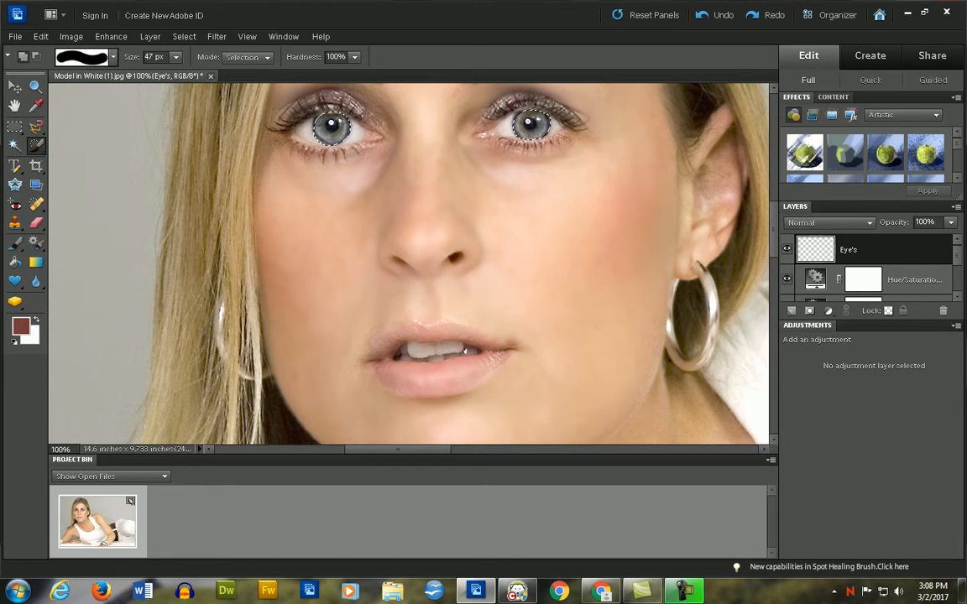
pyautogui.scroll(2, 409, 263)
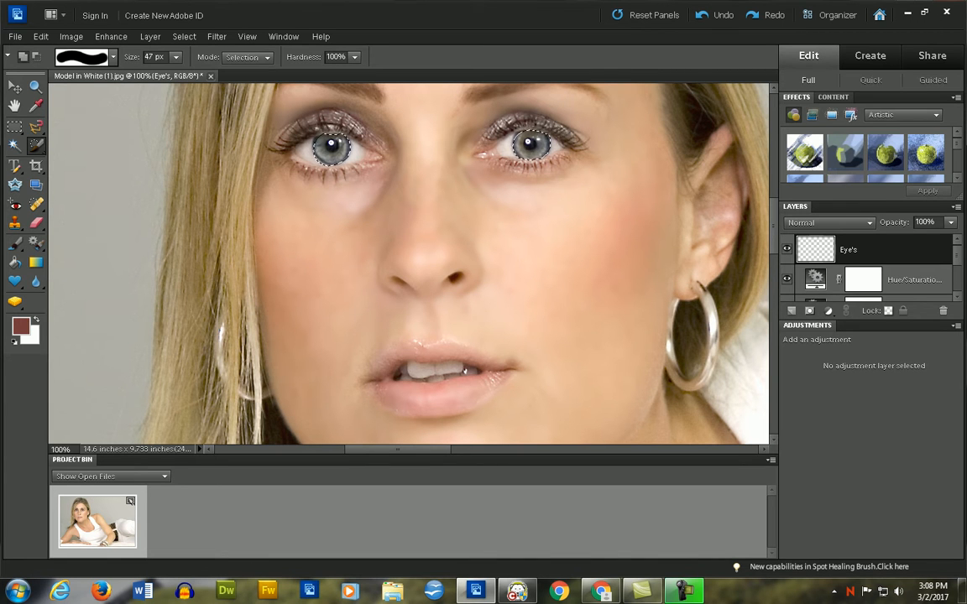
# - Fill both iris selections on the Eye's layer with a bright green using the Paint Bucket, and reopen Step 10 of the tutorial in Chrome
pyautogui.hotkey('alt', 'Tab')
pyautogui.hotkey('alt', 'Tab')
pyautogui.press('b')
pyautogui.click(14, 263)
pyautogui.click(21, 327)
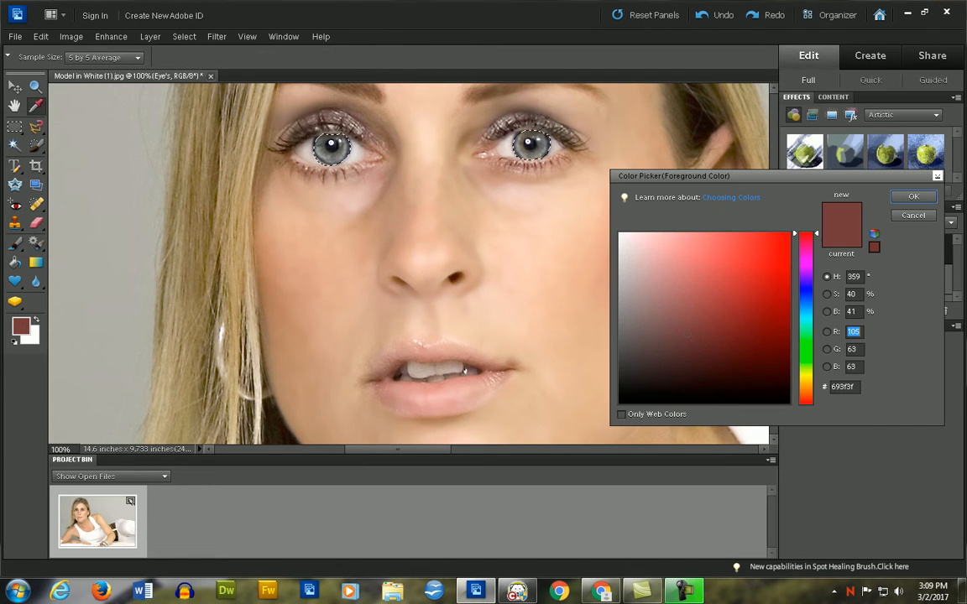
pyautogui.moveTo(805, 324); pyautogui.dragTo(806, 348)
pyautogui.moveTo(760, 262); pyautogui.dragTo(778, 233)
pyautogui.click(914, 197)
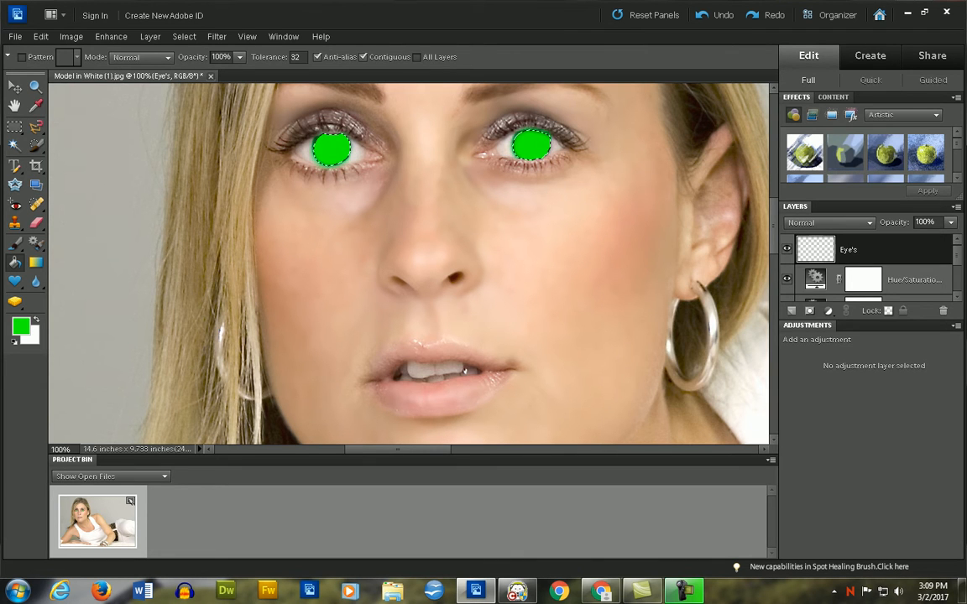
pyautogui.hotkey('alt', 'Tab')
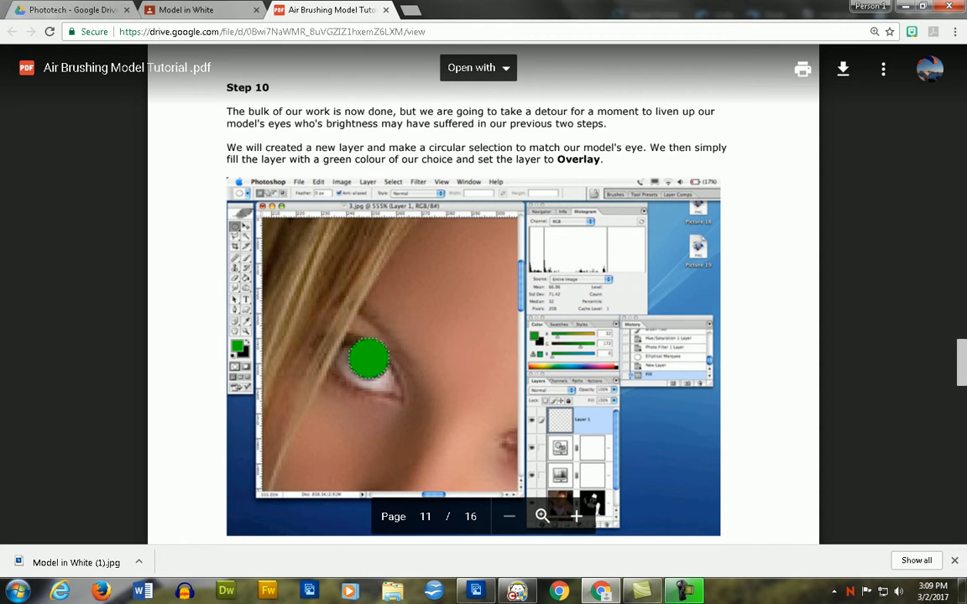
# - Switch to Photoshop Elements and set the Eye's layer blend mode to Overlay
pyautogui.hotkey('alt', 'Tab')
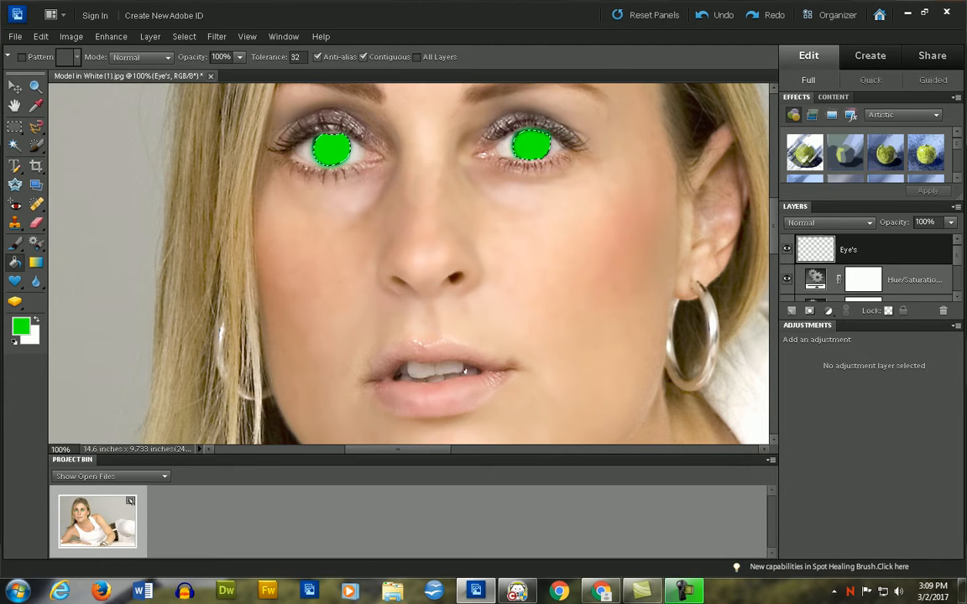
pyautogui.click(829, 222)
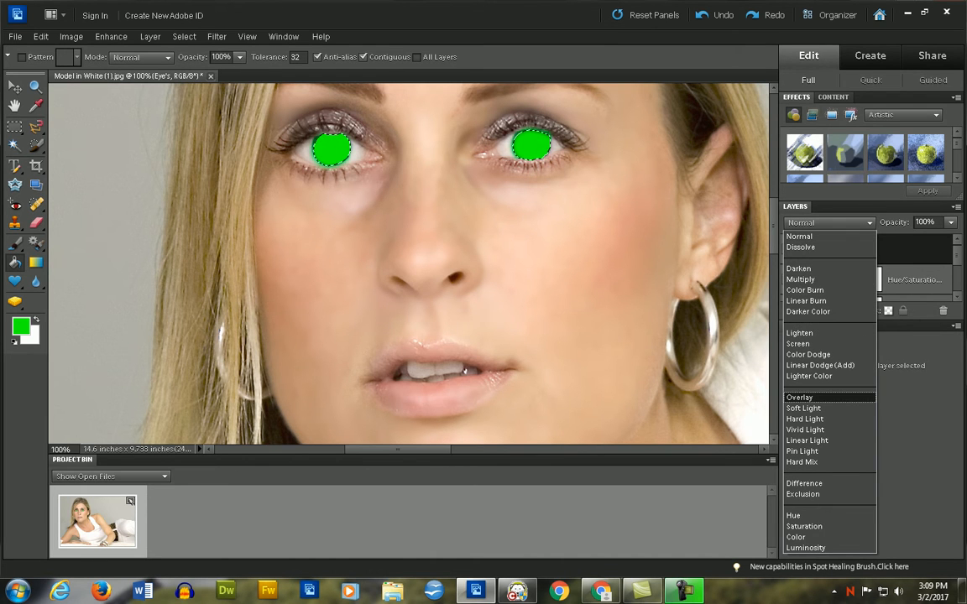
pyautogui.click(799, 398)
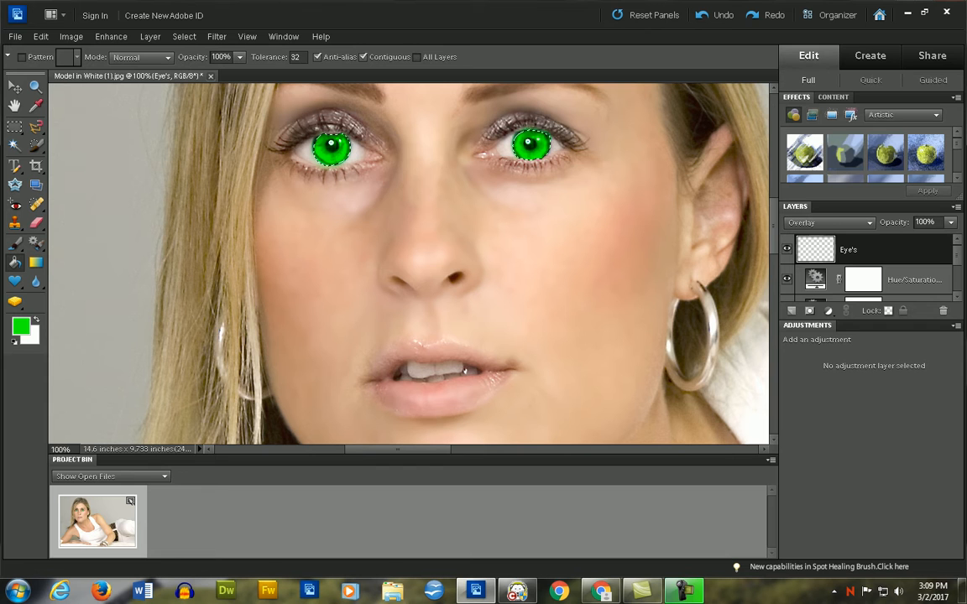
pyautogui.hotkey('ctrl', '-')
pyautogui.hotkey('ctrl', '-')
pyautogui.hotkey('ctrl', '-')
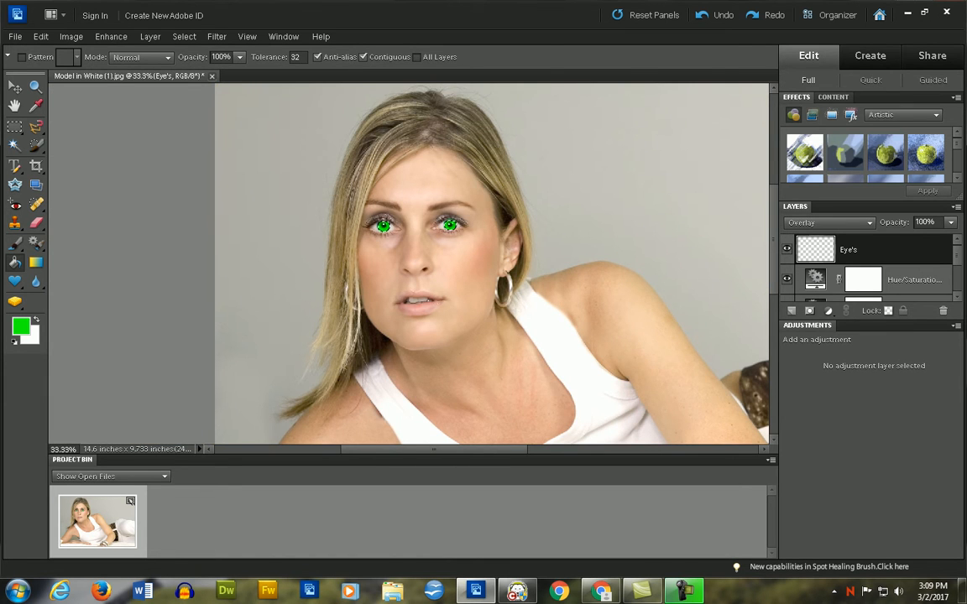
# - Read Step 11 of the tutorial in Chrome, and reduce the Eye's layer opacity to 12% in Photoshop Elements with the irises deselected
pyautogui.hotkey('alt', 'Tab')
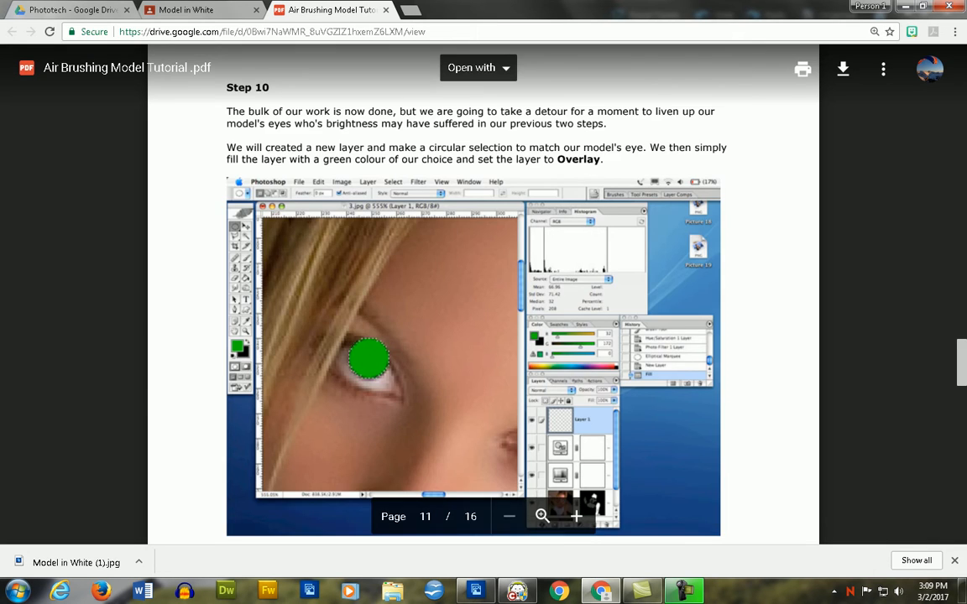
pyautogui.scroll(-5, 483, 293)
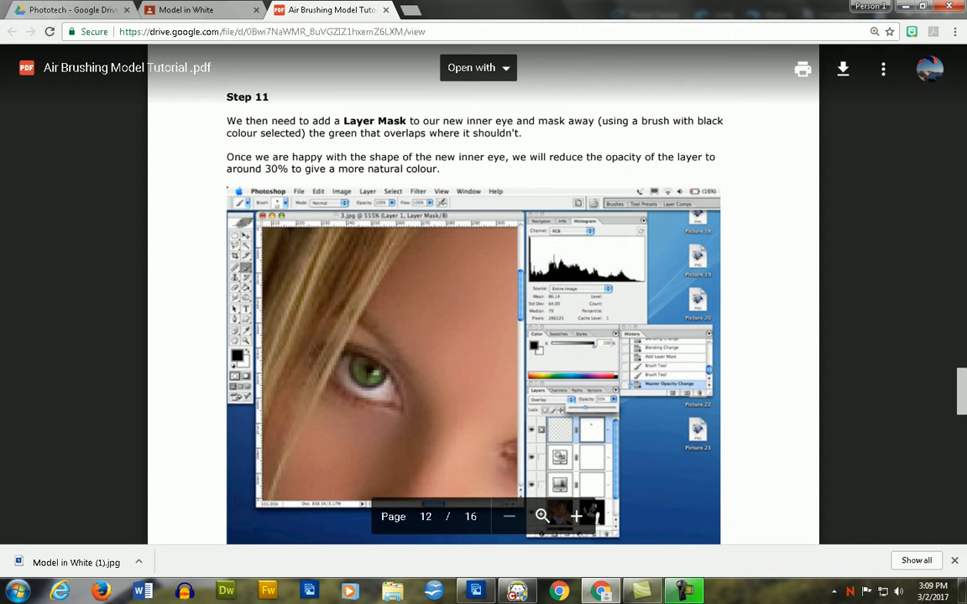
pyautogui.click(905, 6)
pyautogui.click(950, 222)
pyautogui.moveTo(949, 237); pyautogui.dragTo(879, 237)
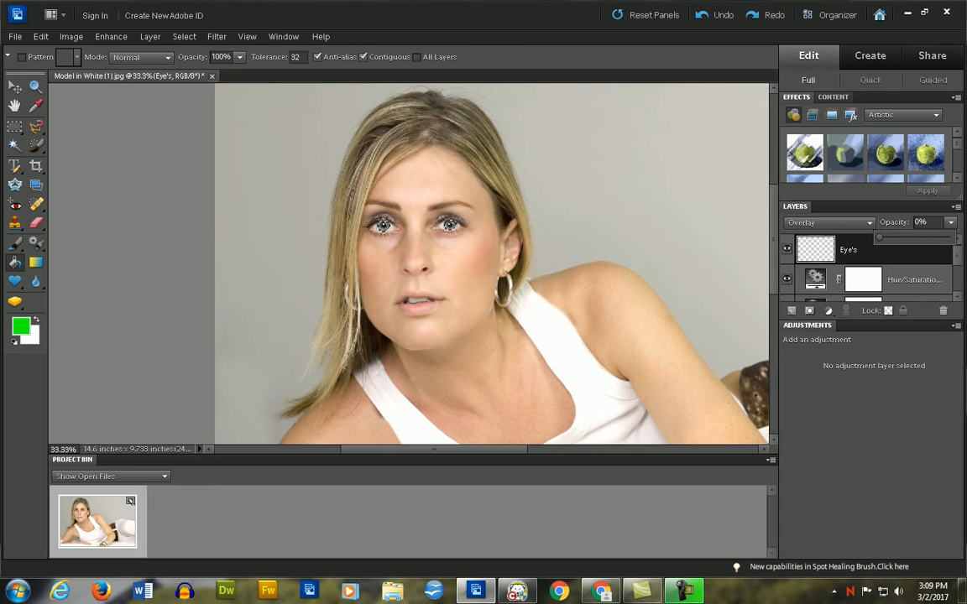
pyautogui.press('Escape')
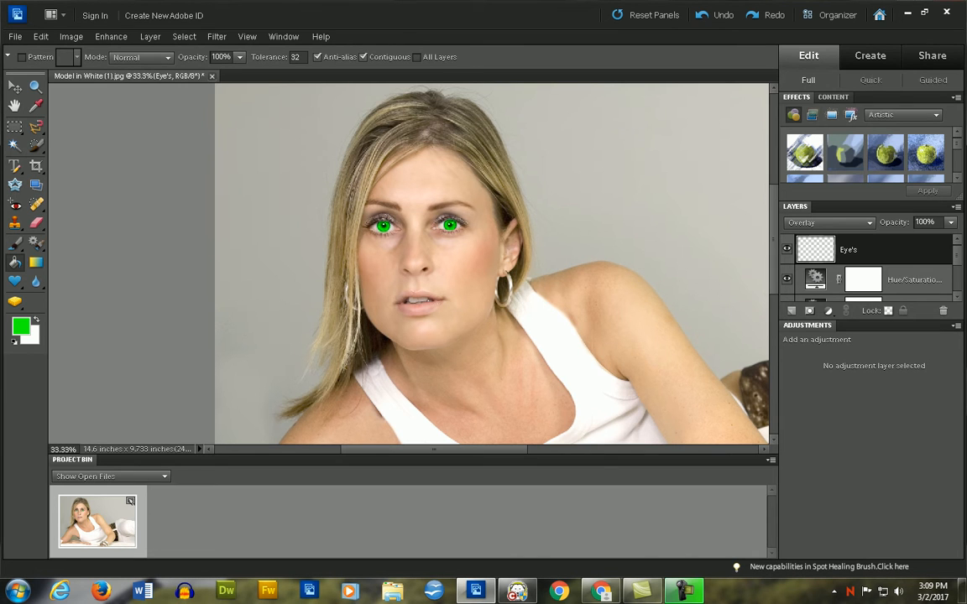
pyautogui.click(950, 223)
pyautogui.moveTo(950, 237); pyautogui.dragTo(888, 237)
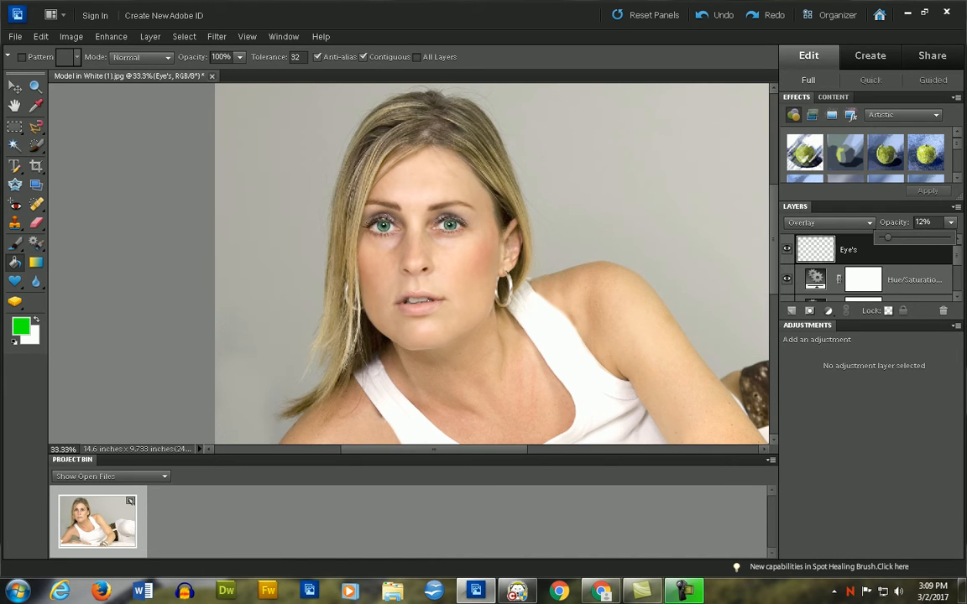
# - Read Step 12 of the tutorial in Chrome, and start duplicating the Background layer in Photoshop Elements
pyautogui.hotkey('alt', 'Tab')
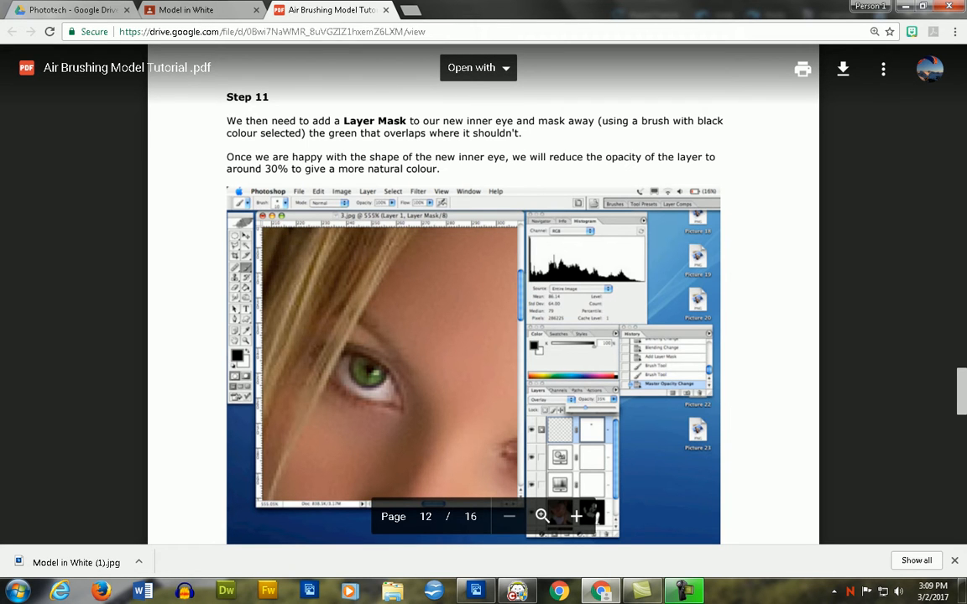
pyautogui.scroll(-5, 484, 293)
pyautogui.scroll(-6, 484, 294)
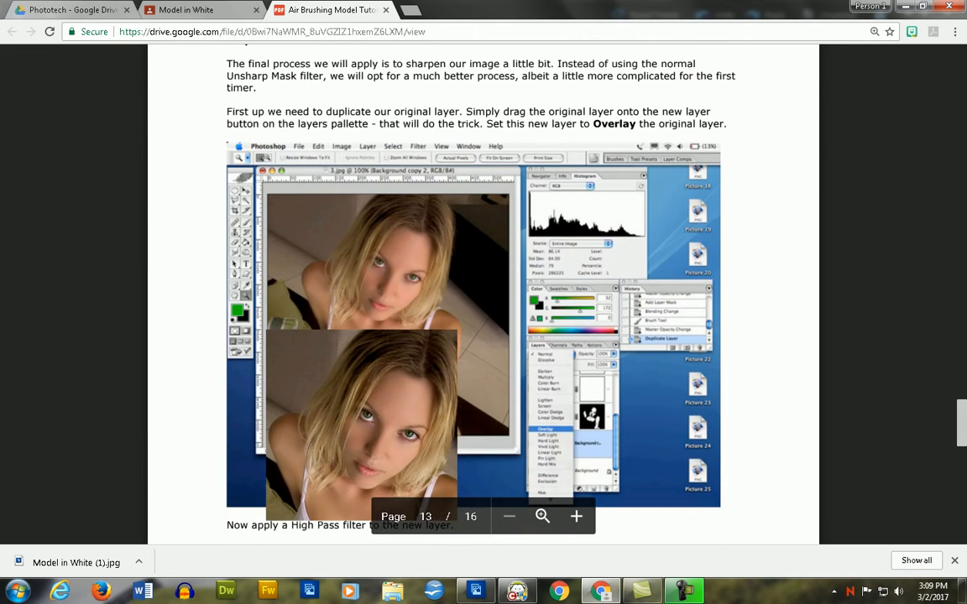
pyautogui.scroll(2, 483, 294)
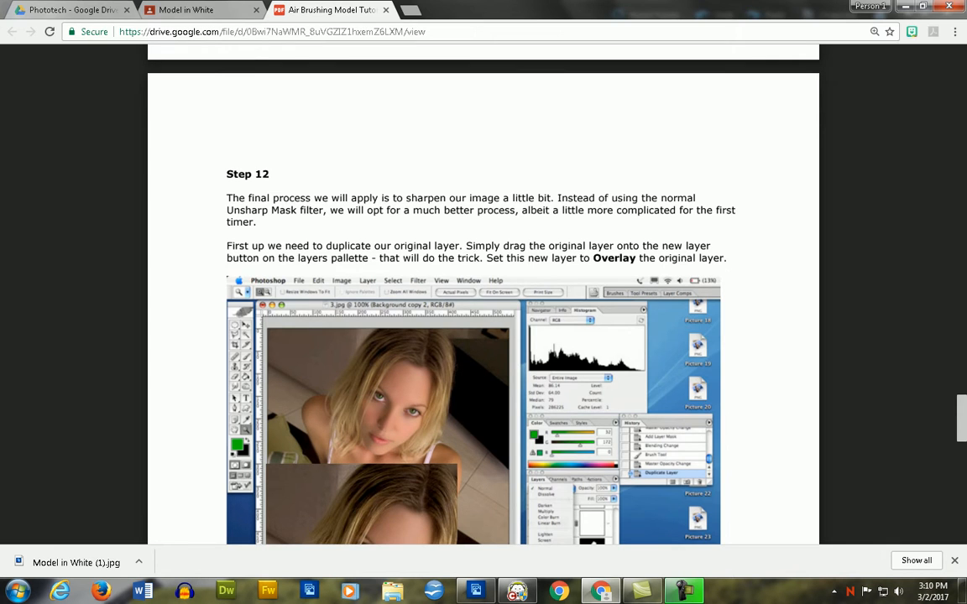
pyautogui.hotkey('alt', 'Tab')
pyautogui.scroll(-3, 870, 269)
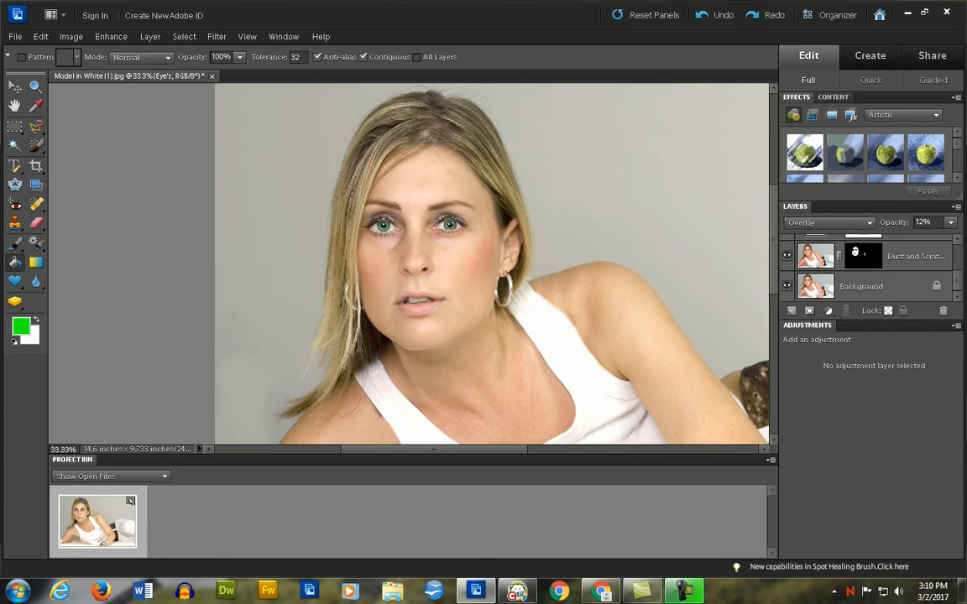
pyautogui.click(860, 286)
pyautogui.rightClick(858, 284)
pyautogui.click(891, 316)
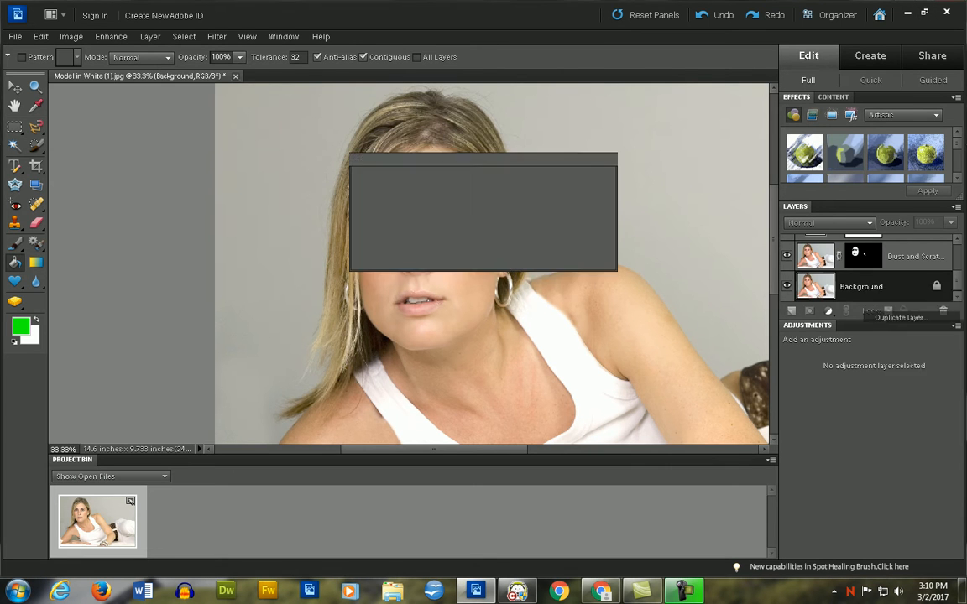
pyautogui.press('Right')
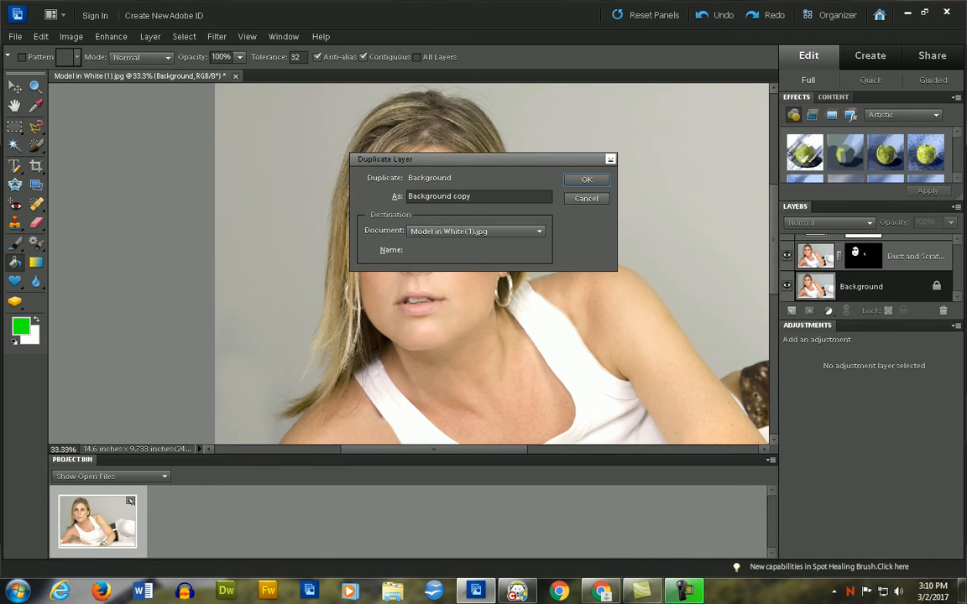
# - Recheck Step 12 in Chrome, and create the Background duplicate in Photoshop Elements under the name Overlay
pyautogui.hotkey('ctrl', 'shift', 'Left')
pyautogui.write('Duplicate')
pyautogui.hotkey('alt', 'Tab')
pyautogui.hotkey('alt', 'Tab')
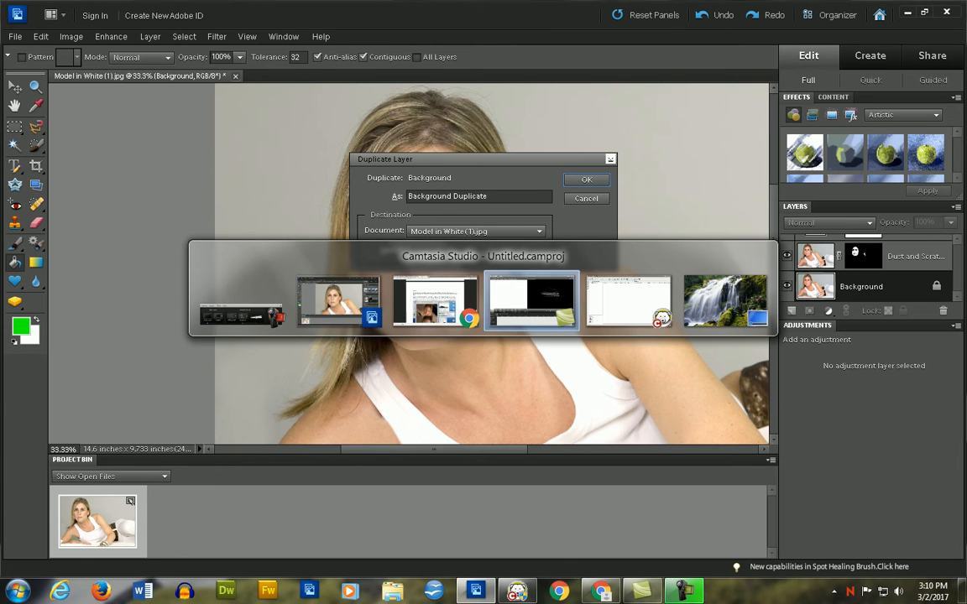
pyautogui.hotkey('alt', 'shift', 'Tab')
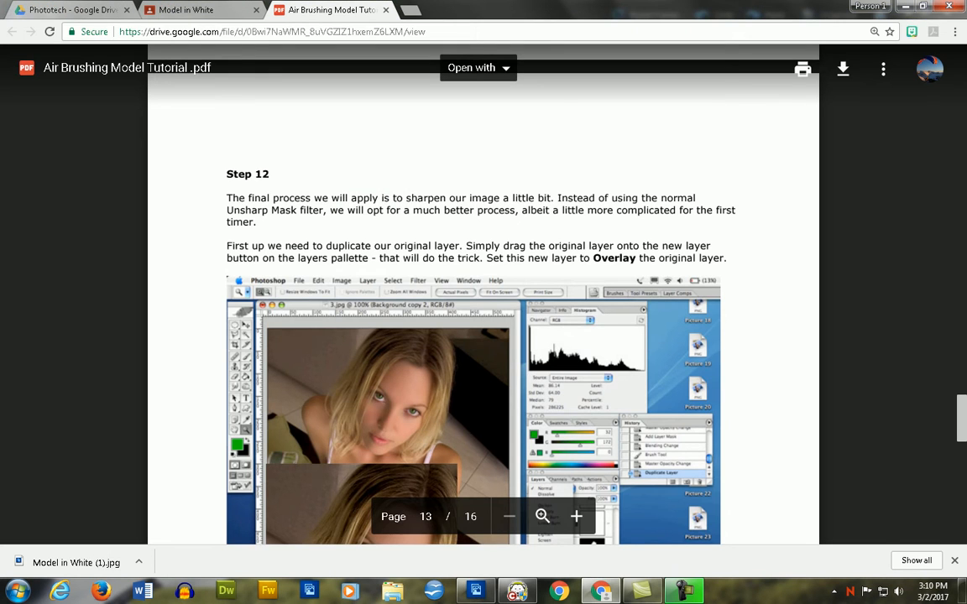
pyautogui.hotkey('alt', 'Tab')
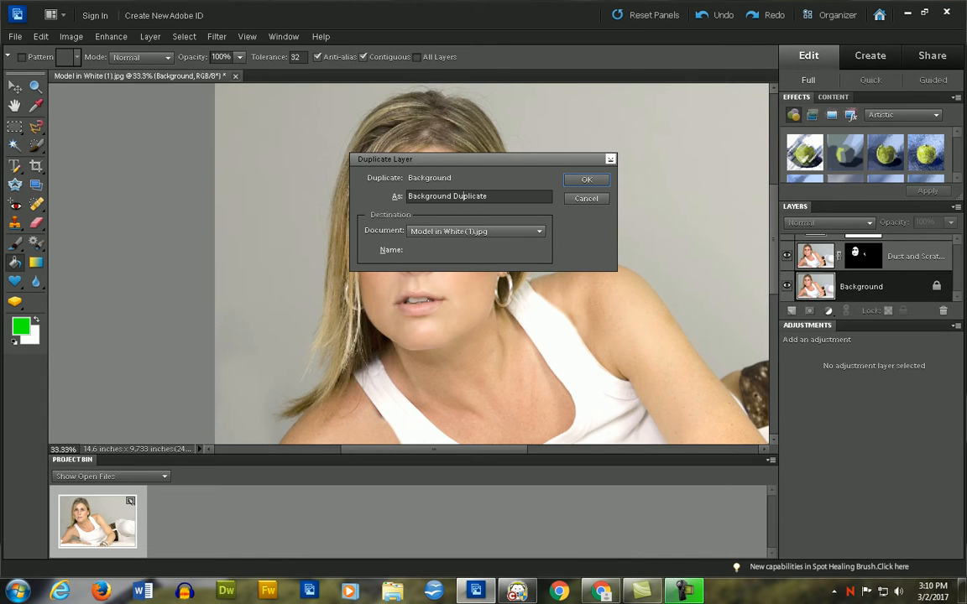
pyautogui.doubleClick(456, 196)
pyautogui.hotkey('ctrl', 'a')
pyautogui.write('Overlay')
pyautogui.press('Return')
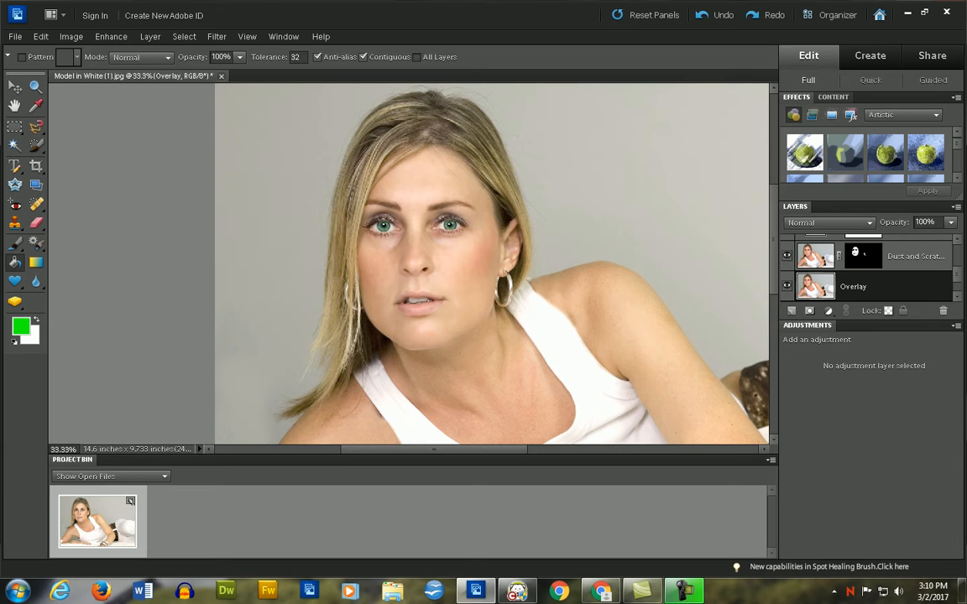
# - Move the Overlay layer above the Eye's layer and set its blend mode to Overlay
pyautogui.moveTo(854, 286); pyautogui.dragTo(853, 239)
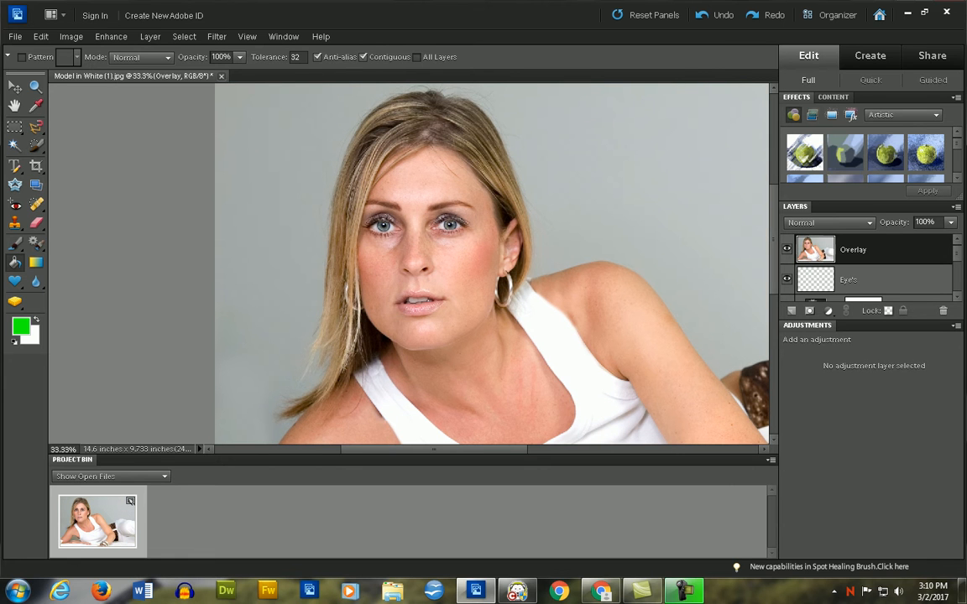
pyautogui.hotkey('alt', 'Tab')
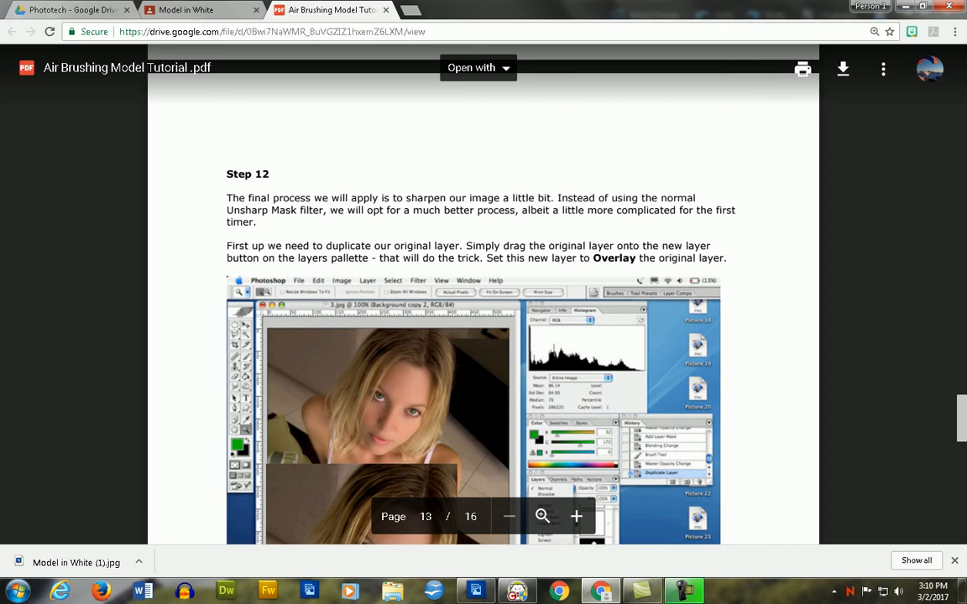
pyautogui.hotkey('alt', 'Tab')
pyautogui.click(867, 223)
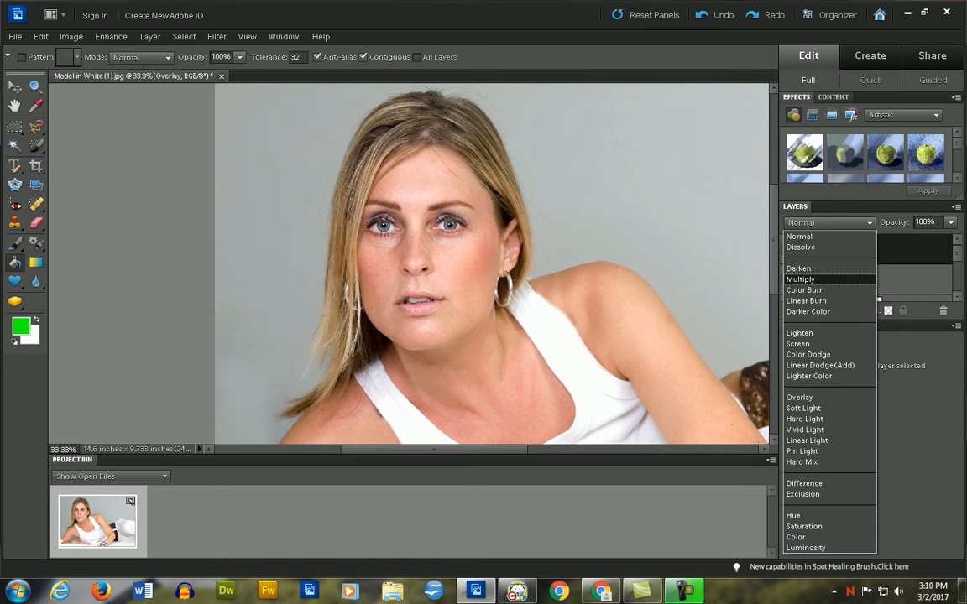
pyautogui.click(816, 396)
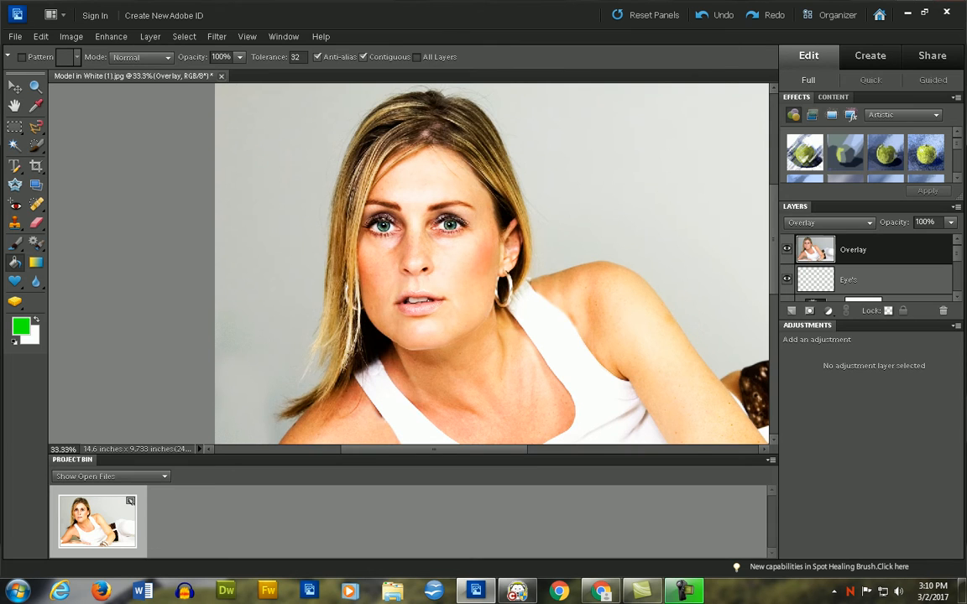
# - Look up the filter that Step 12 of the tutorial in Chrome applies to the new layer, and return to Photoshop Elements
pyautogui.hotkey('alt', 'Tab')
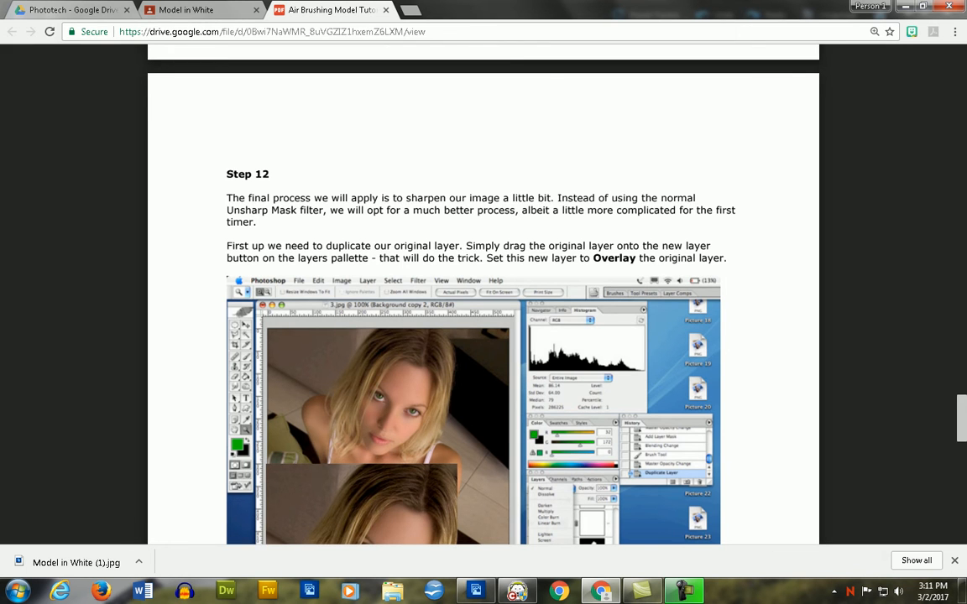
pyautogui.scroll(-5, 483, 294)
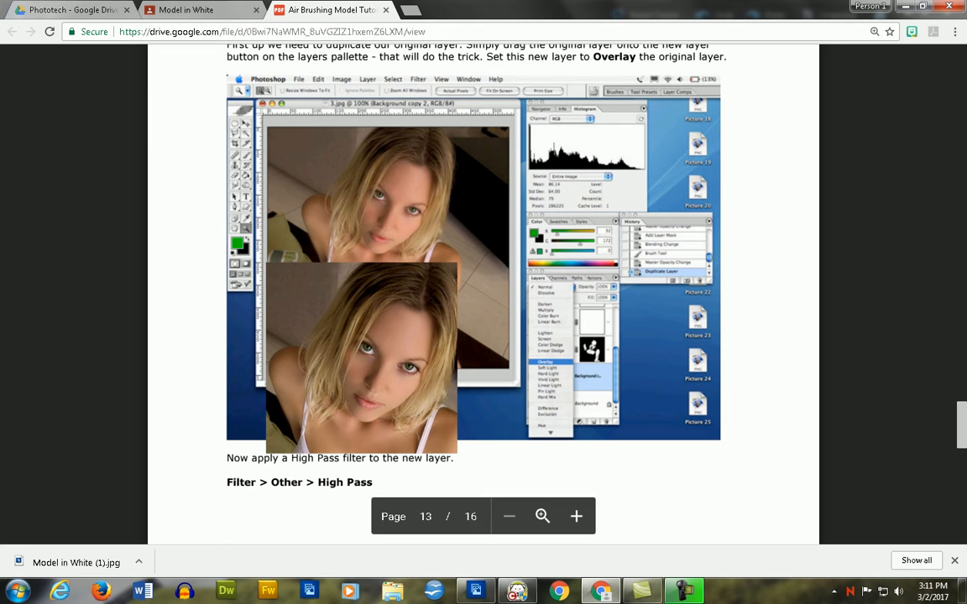
pyautogui.hotkey('alt', 'Tab')
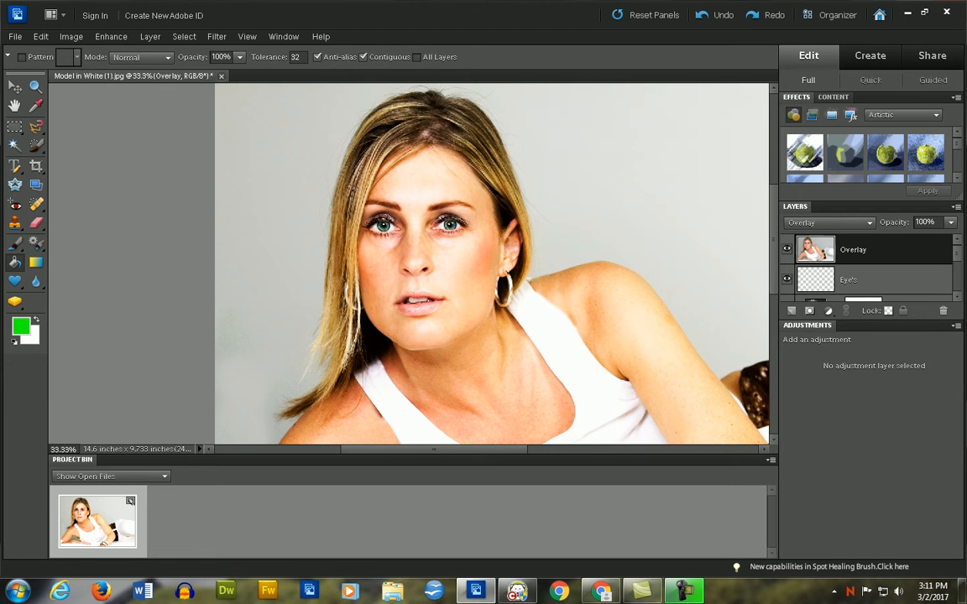
pyautogui.click(217, 36)
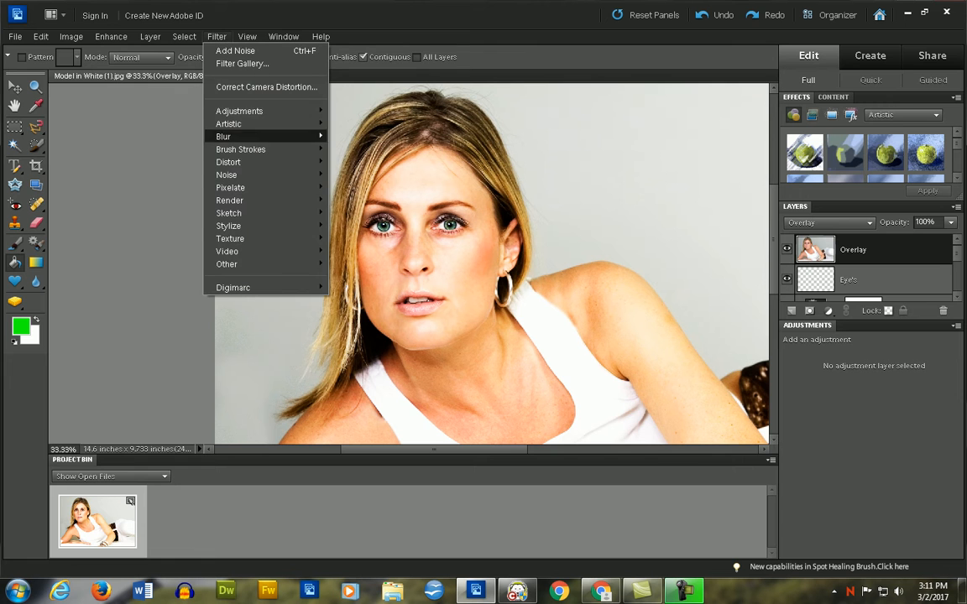
pyautogui.moveTo(243, 162)
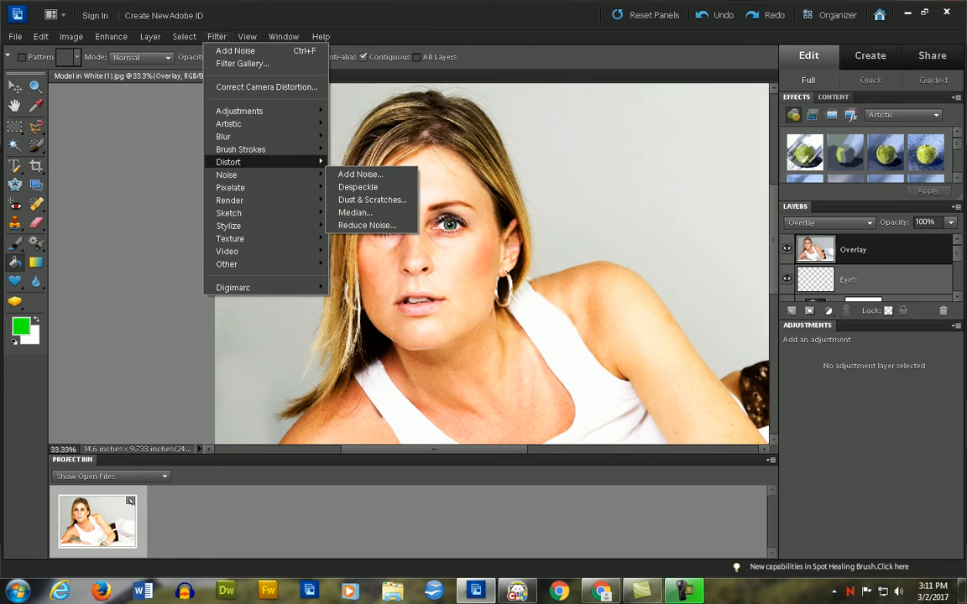
pyautogui.hotkey('alt', 'Tab')
pyautogui.hotkey('alt', 'Tab')
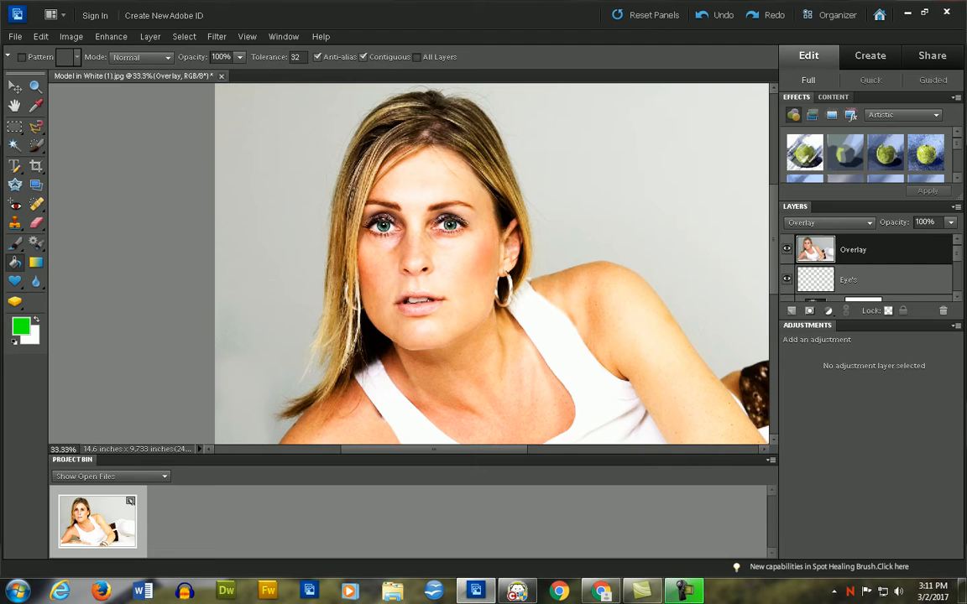
# - Open the High Pass filter for the Overlay layer and set its radius to 2.1 pixels
pyautogui.click(216, 36)
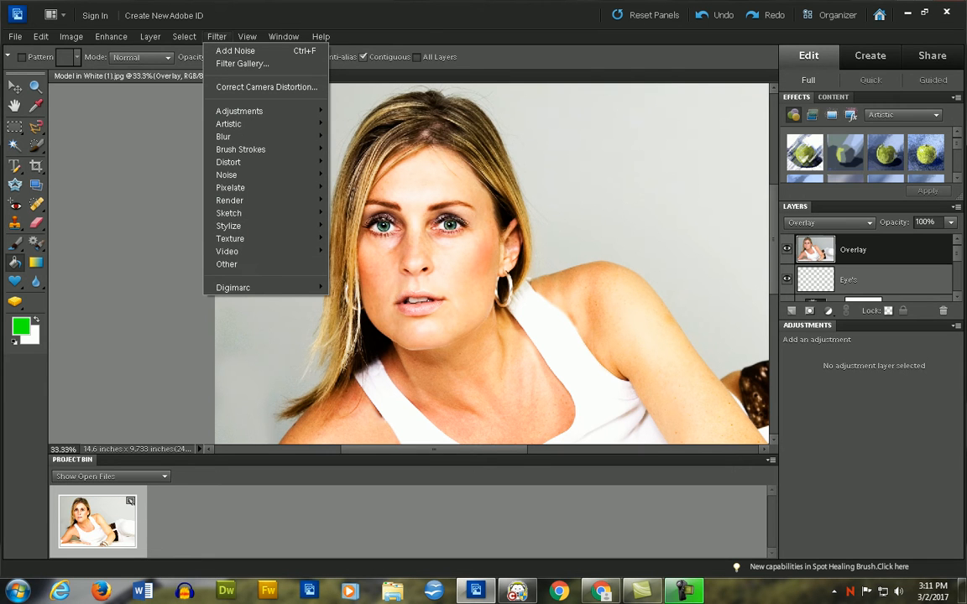
pyautogui.moveTo(277, 263)
pyautogui.click(351, 276)
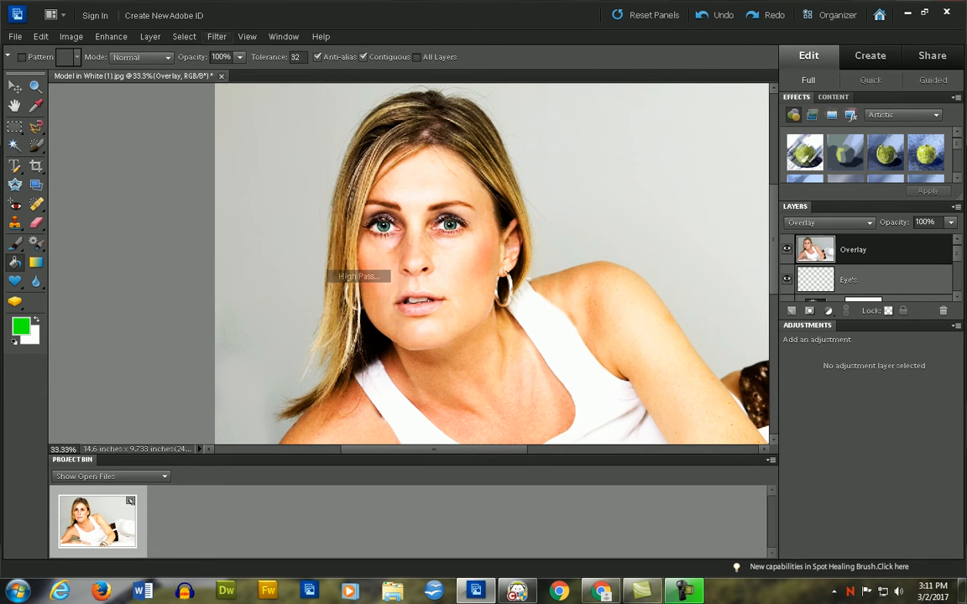
pyautogui.moveTo(453, 125); pyautogui.dragTo(618, 115)
pyautogui.moveTo(608, 317); pyautogui.dragTo(568, 317)
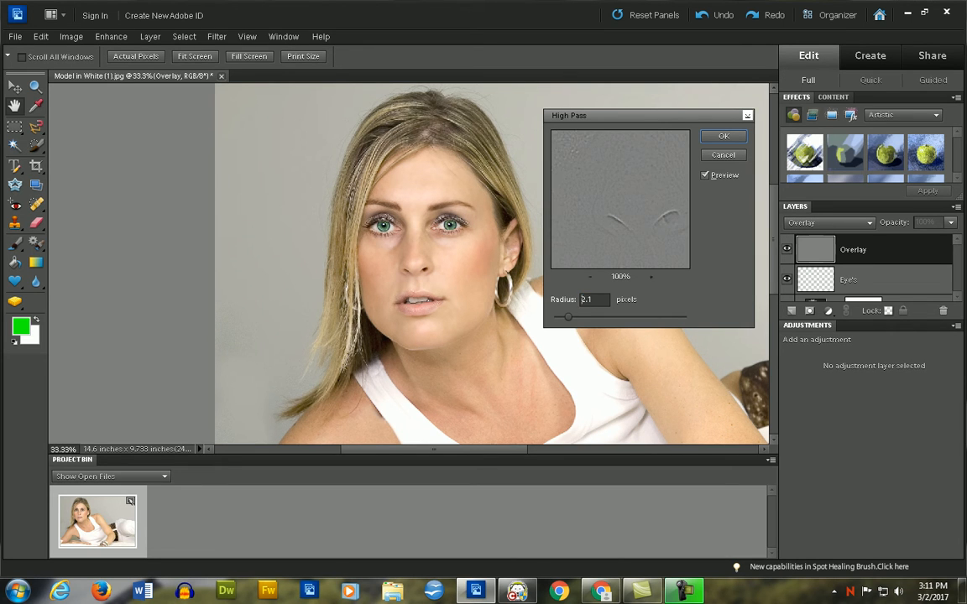
# - Check the suggested High Pass radius and layer opacity on page 14 of the tutorial in Chrome
pyautogui.hotkey('alt', 'Tab')
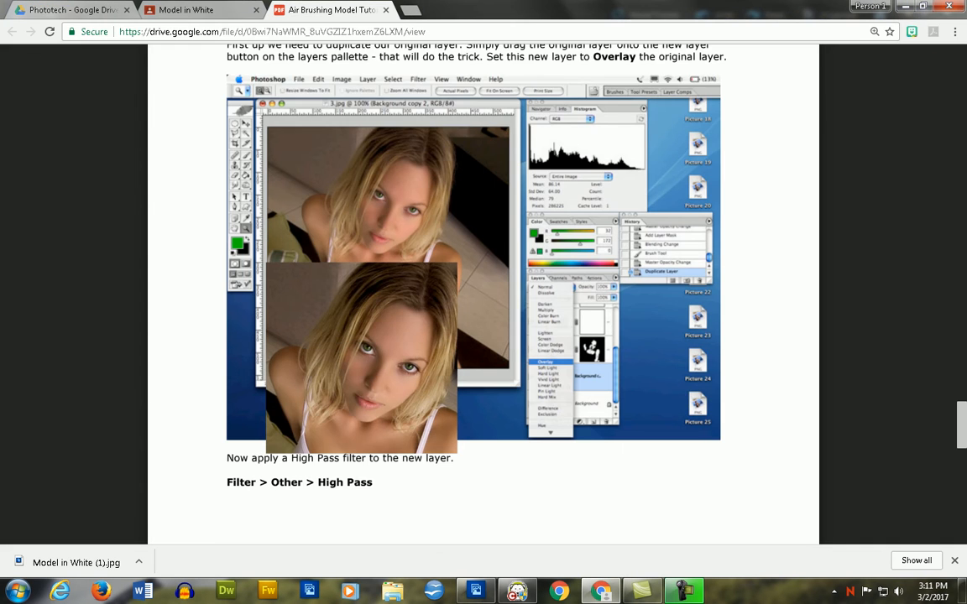
pyautogui.scroll(-1, 503, 252)
pyautogui.scroll(-5, 483, 294)
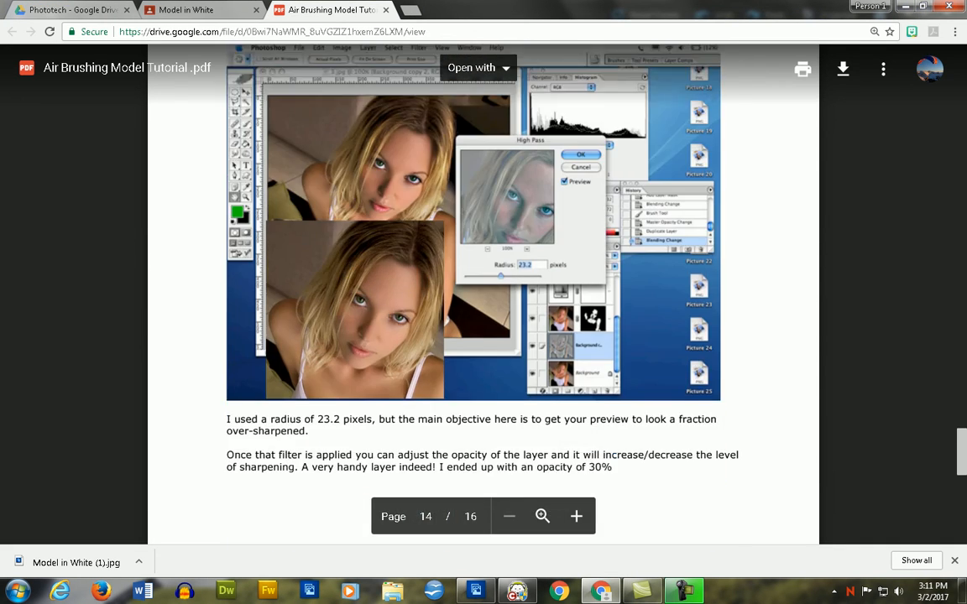
pyautogui.scroll(1, 483, 294)
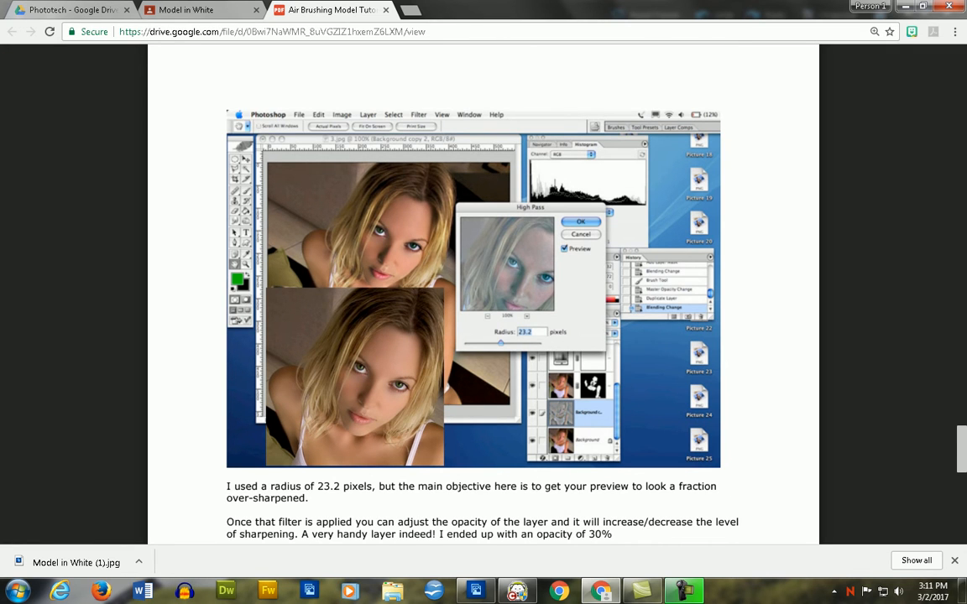
# - Return to Photoshop Elements and apply the High Pass filter to the Overlay layer with a radius of about 5 pixels
pyautogui.hotkey('alt', 'Tab')
pyautogui.moveTo(569, 317); pyautogui.dragTo(590, 317)
pyautogui.moveTo(606, 184); pyautogui.dragTo(635, 215)
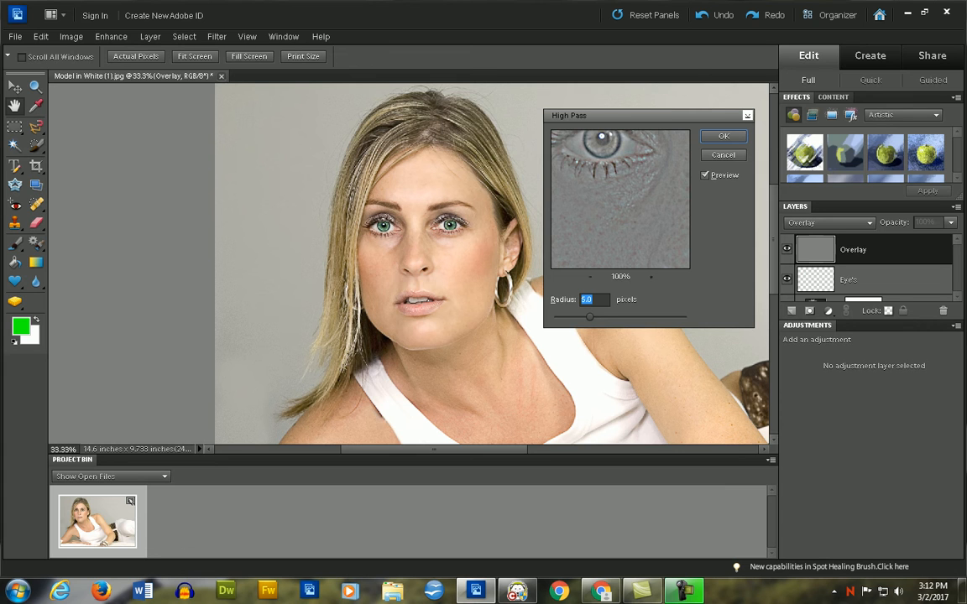
pyautogui.moveTo(589, 317); pyautogui.dragTo(593, 317)
pyautogui.press('Return')
pyautogui.press('k')
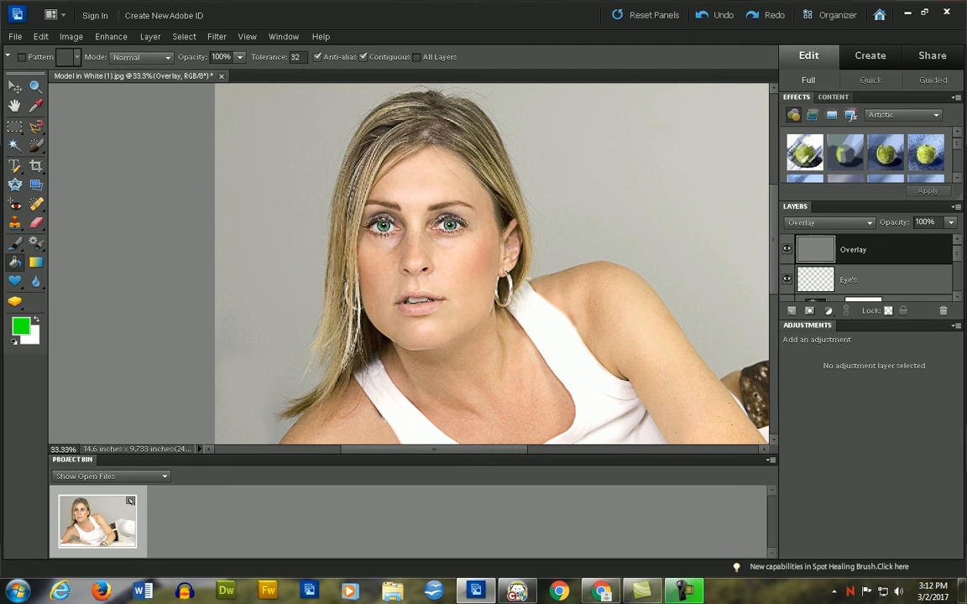
# - Check the tutorial's suggested layer opacity in Chrome, and set the Overlay layer's opacity to 33% in Photoshop Elements
pyautogui.hotkey('alt', 'Tab')
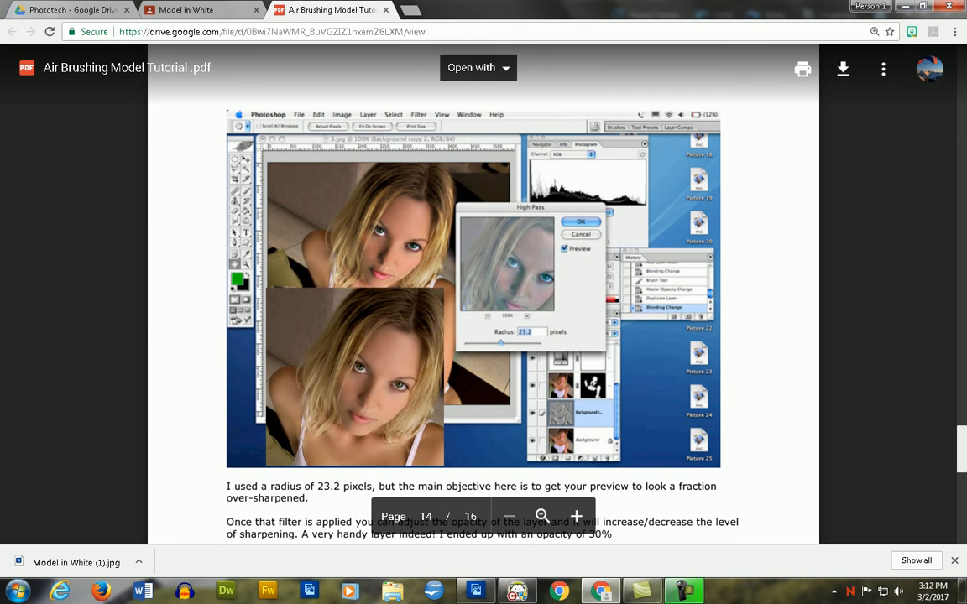
pyautogui.hotkey('alt', 'Tab')
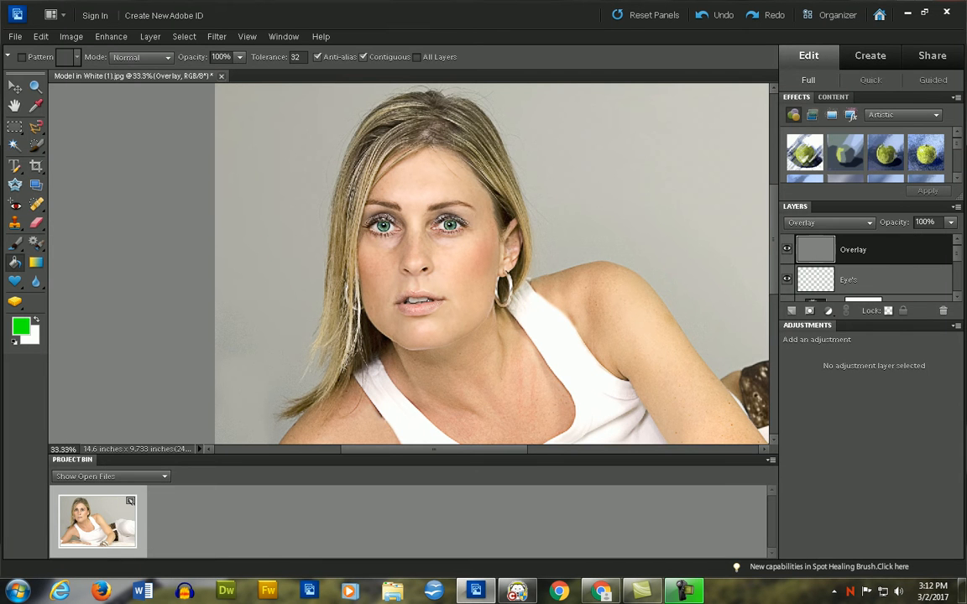
pyautogui.click(950, 223)
pyautogui.moveTo(950, 238); pyautogui.dragTo(902, 239)
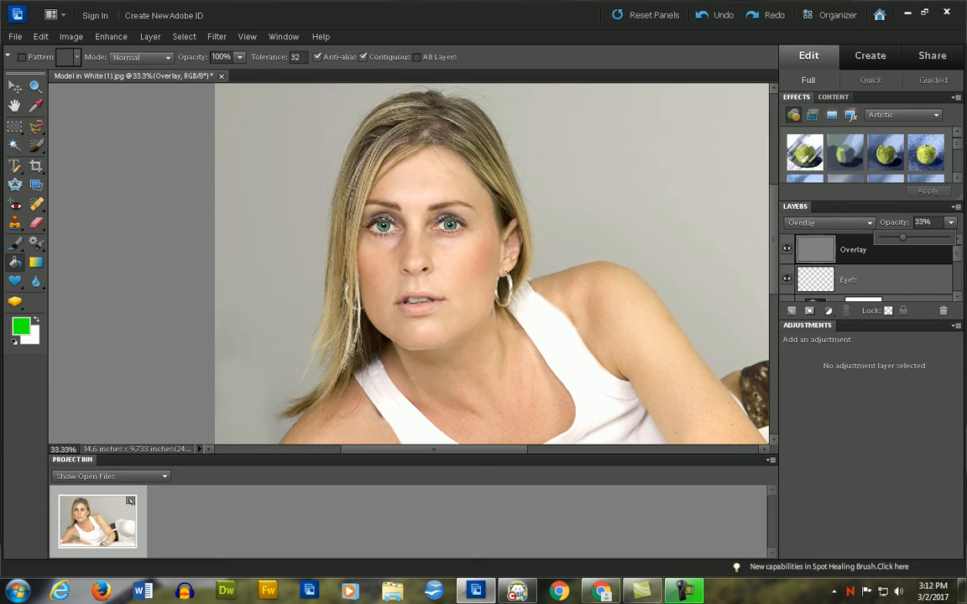
# - Reread the tutorial's note in Chrome on controlling sharpening through layer opacity, and return to Photoshop Elements
pyautogui.hotkey('alt', 'Tab')
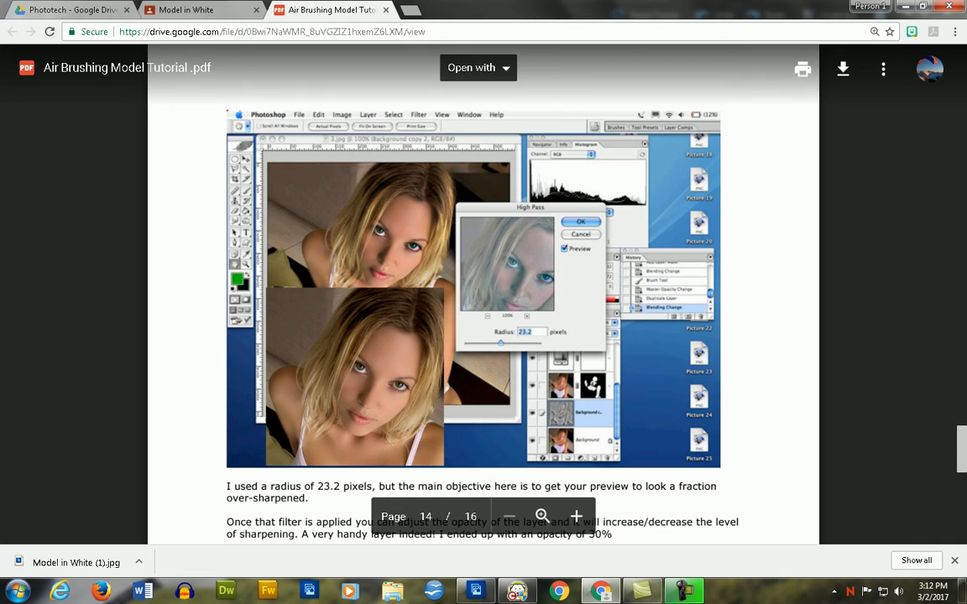
pyautogui.scroll(-3, 482, 293)
pyautogui.doubleClick(268, 333)
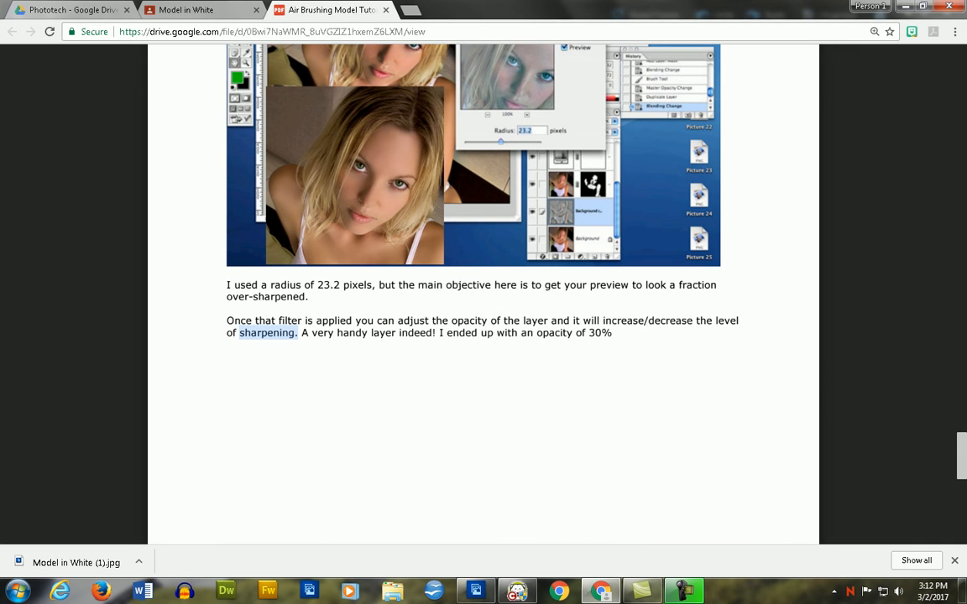
pyautogui.hotkey('alt', 'Tab')
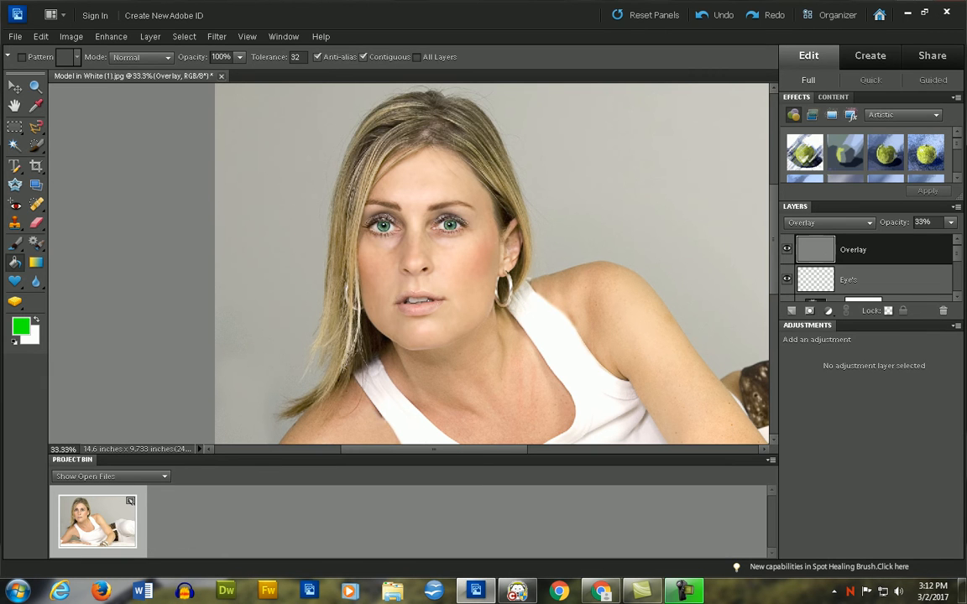
# - Review the tutorial's remaining pages and finished portrait in Chrome, look back over the earlier steps, and return to Photoshop Elements
pyautogui.hotkey('alt', 'Tab')
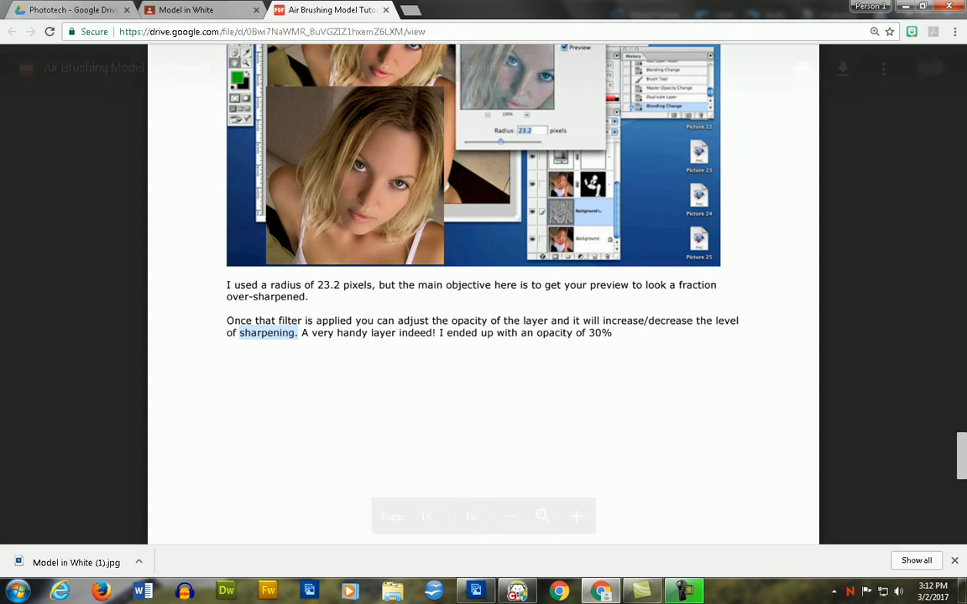
pyautogui.scroll(-3, 483, 293)
pyautogui.scroll(-2, 482, 336)
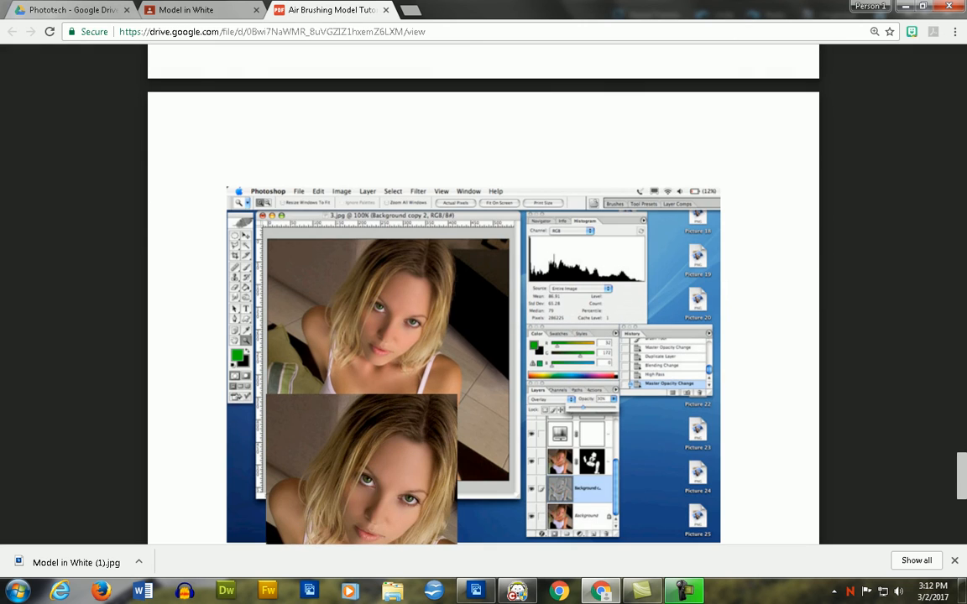
pyautogui.scroll(-3, 482, 293)
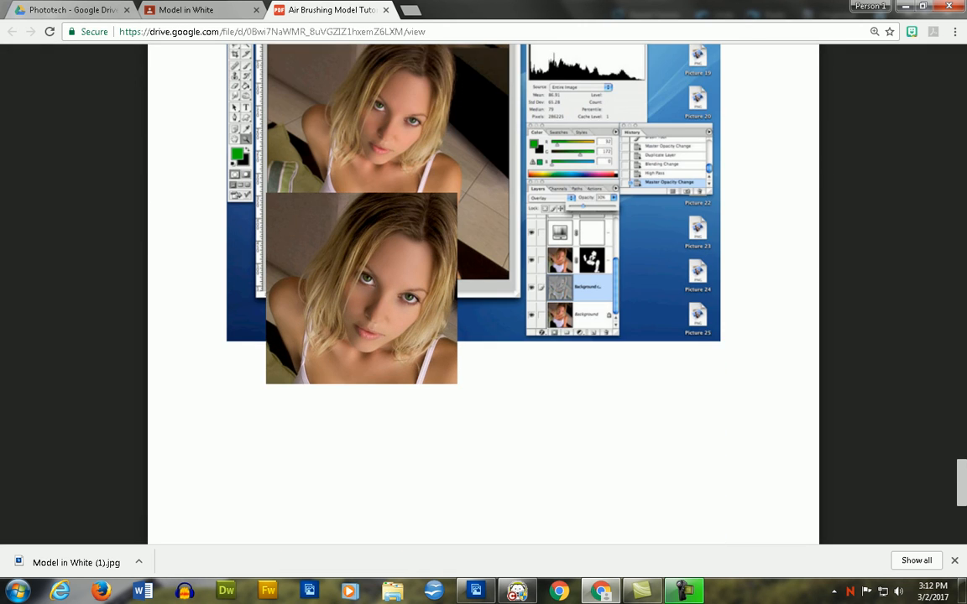
pyautogui.scroll(2, 482, 294)
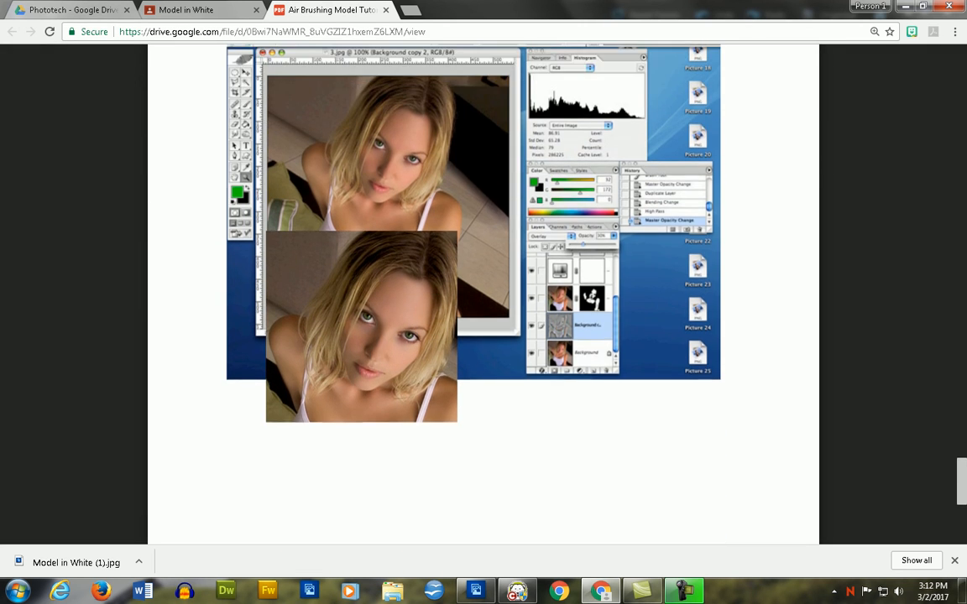
pyautogui.scroll(-2, 482, 293)
pyautogui.scroll(-10, 482, 294)
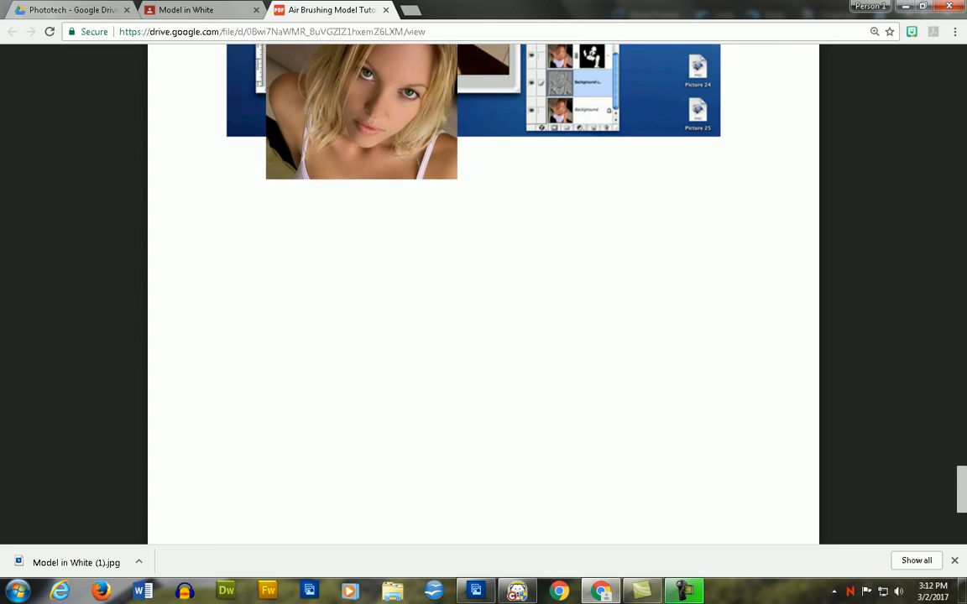
pyautogui.scroll(-1, 482, 293)
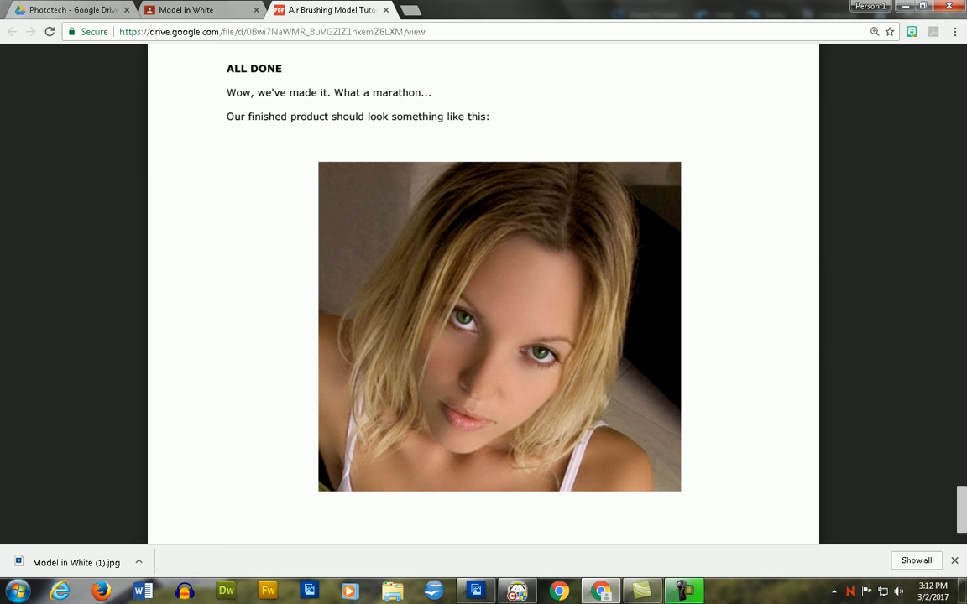
pyautogui.scroll(-1, 483, 294)
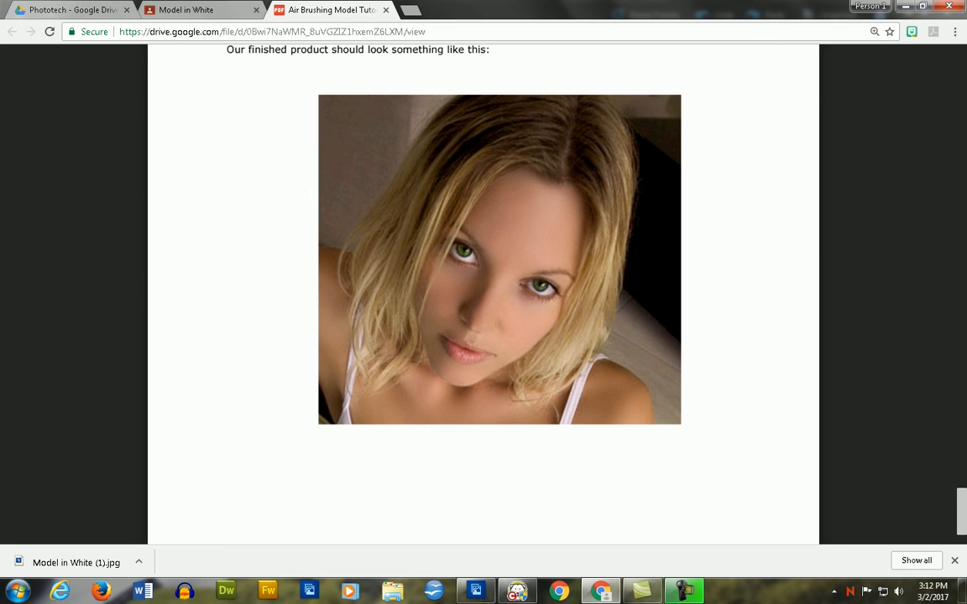
pyautogui.scroll(-4, 482, 294)
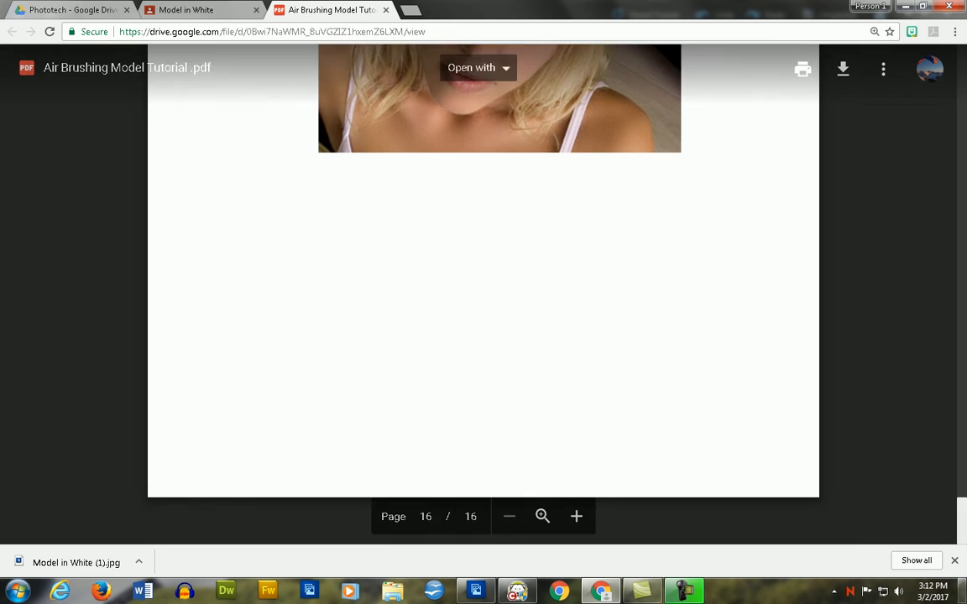
pyautogui.scroll(20, 484, 294)
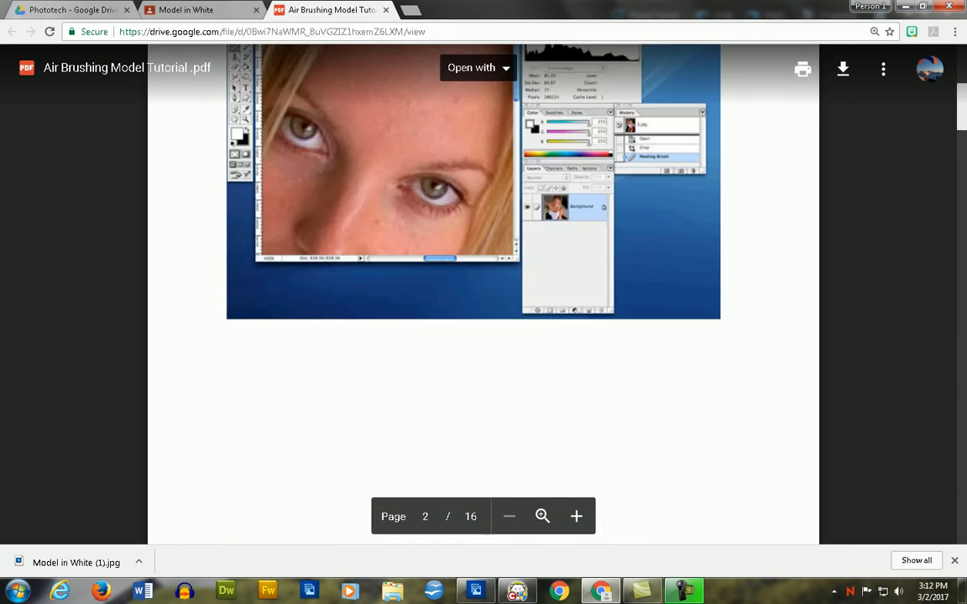
pyautogui.moveTo(961, 107); pyautogui.dragTo(962, 362)
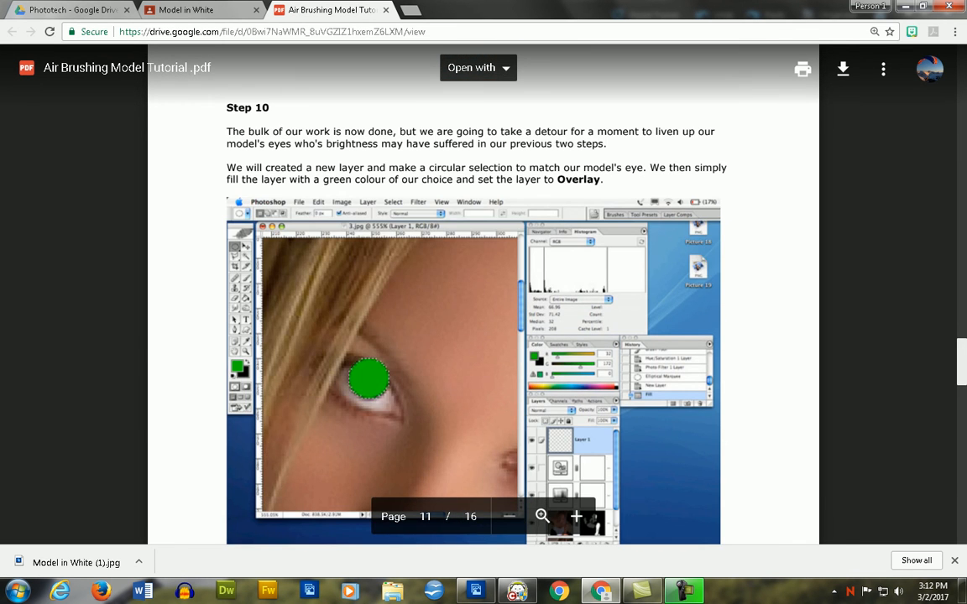
pyautogui.hotkey('alt', 'Tab')
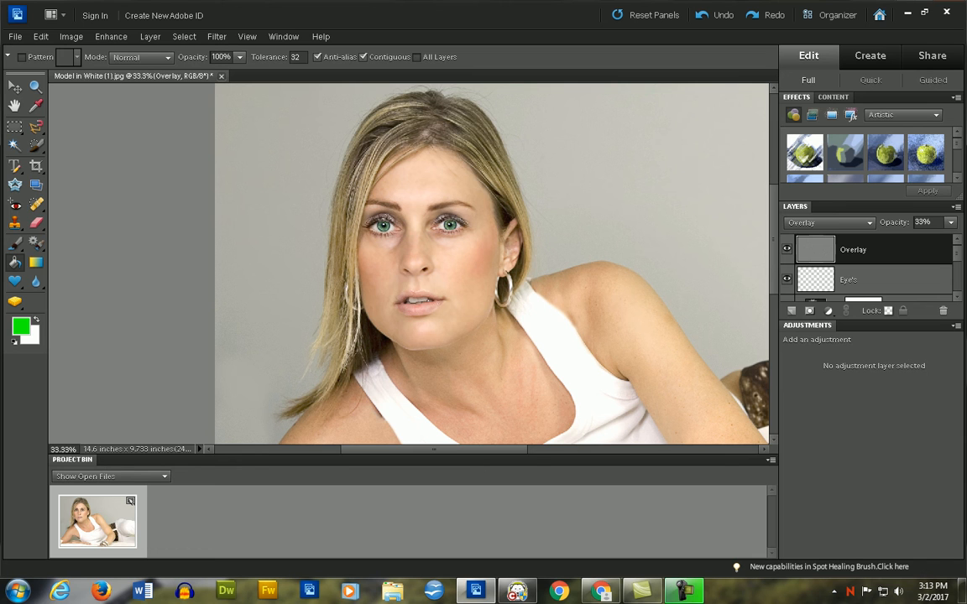
pyautogui.press('alt')
pyautogui.scroll(-3, 408, 263)
pyautogui.scroll(4, 409, 264)
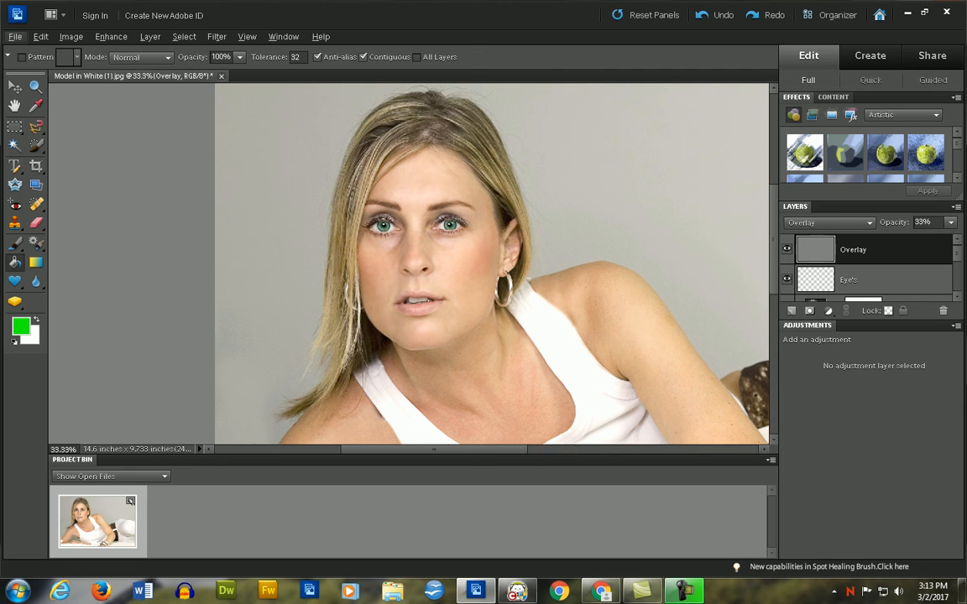